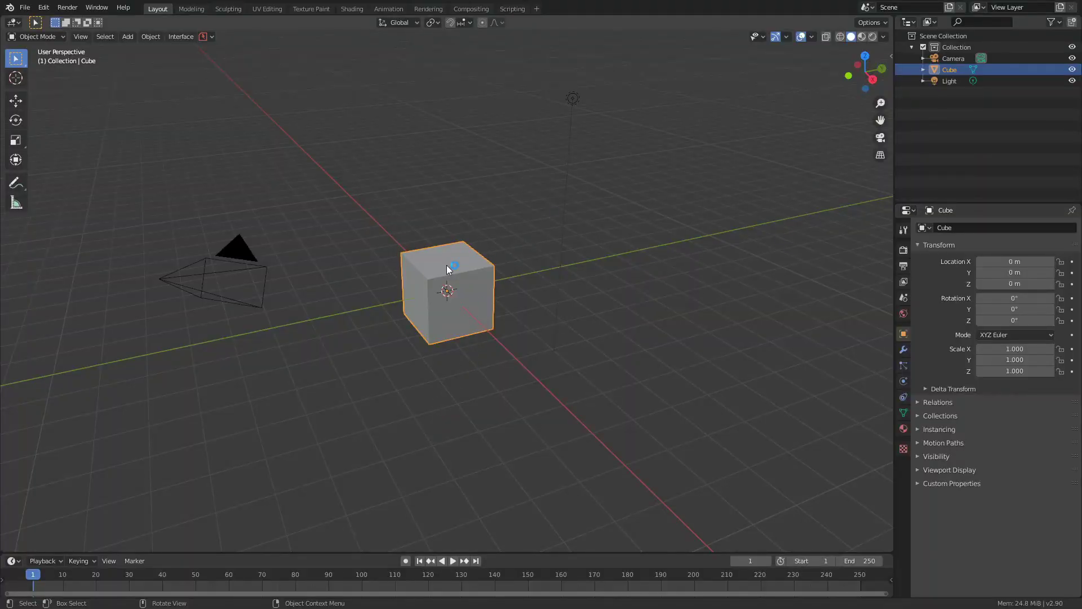
# Flatten the cube into a low slab by moving its top face down along Z in Edit Mode.
pyautogui.press('Tab')
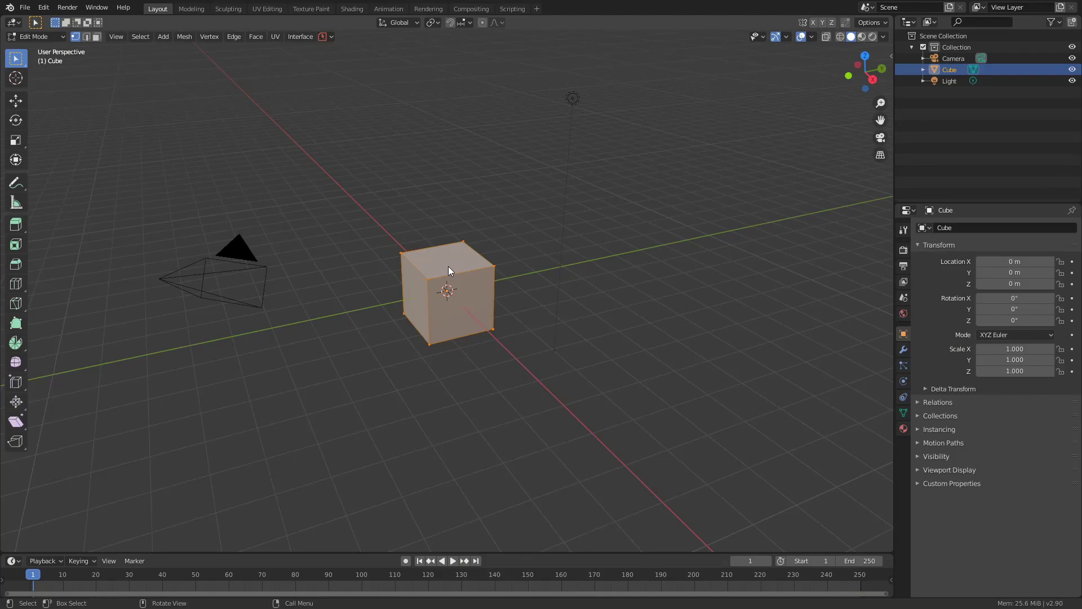
pyautogui.press('3')
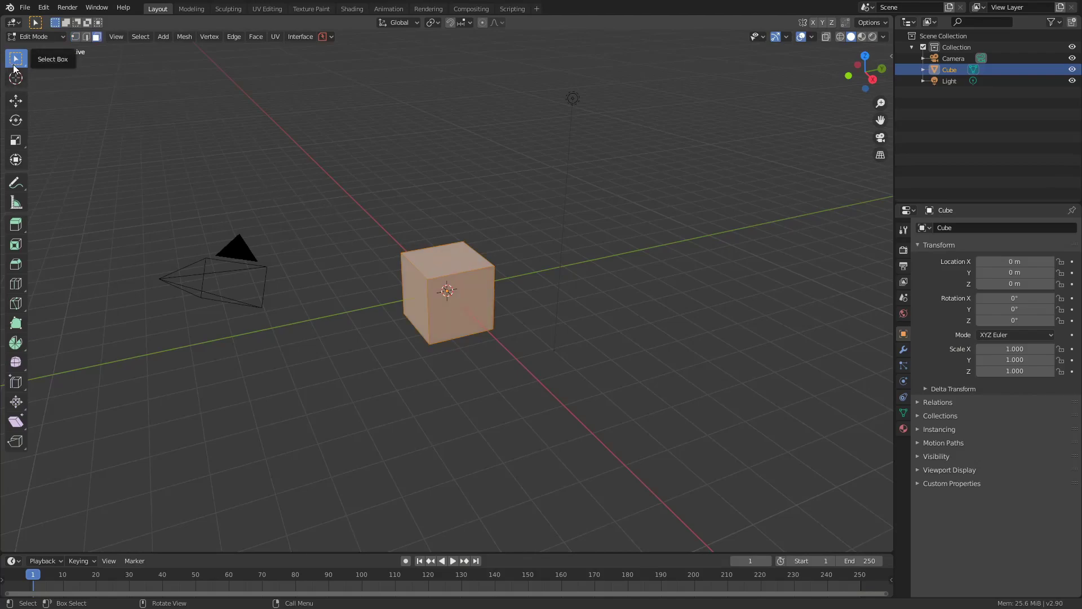
pyautogui.click(455, 266)
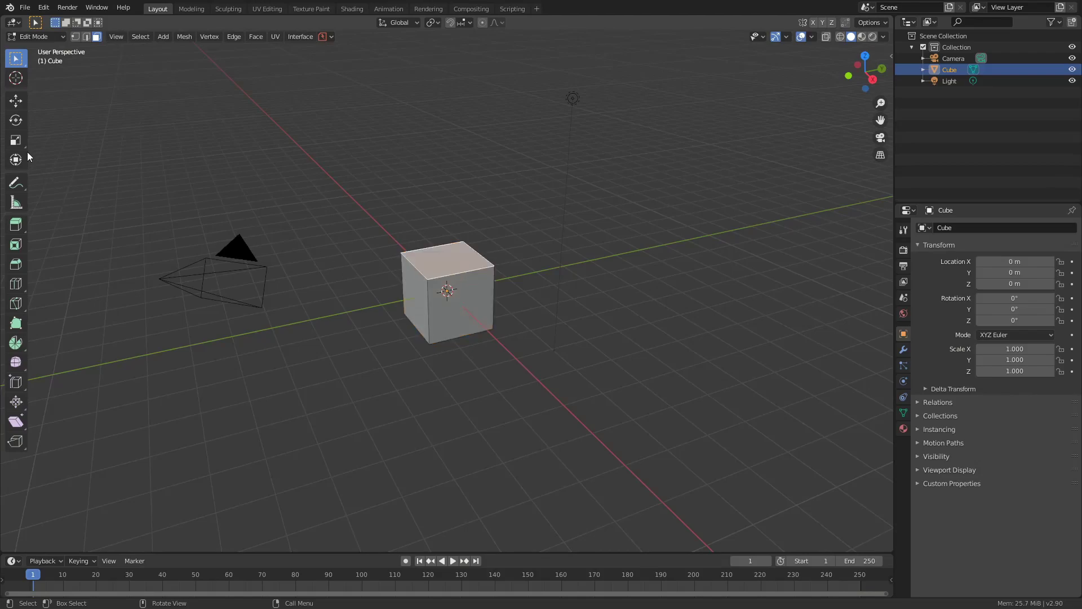
pyautogui.click(16, 101)
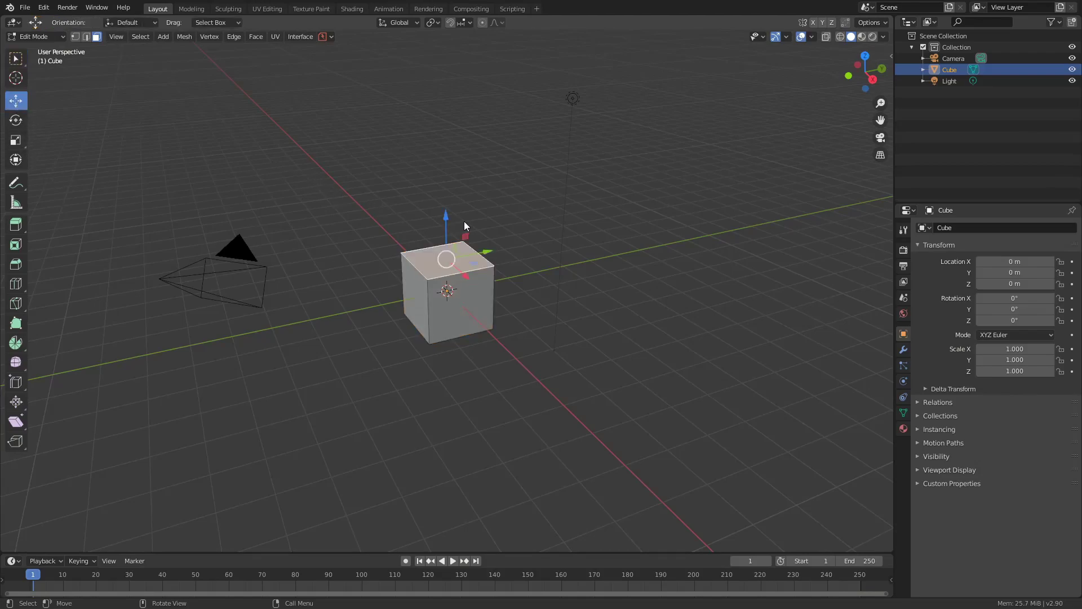
pyautogui.moveTo(446, 214); pyautogui.dragTo(444, 263)
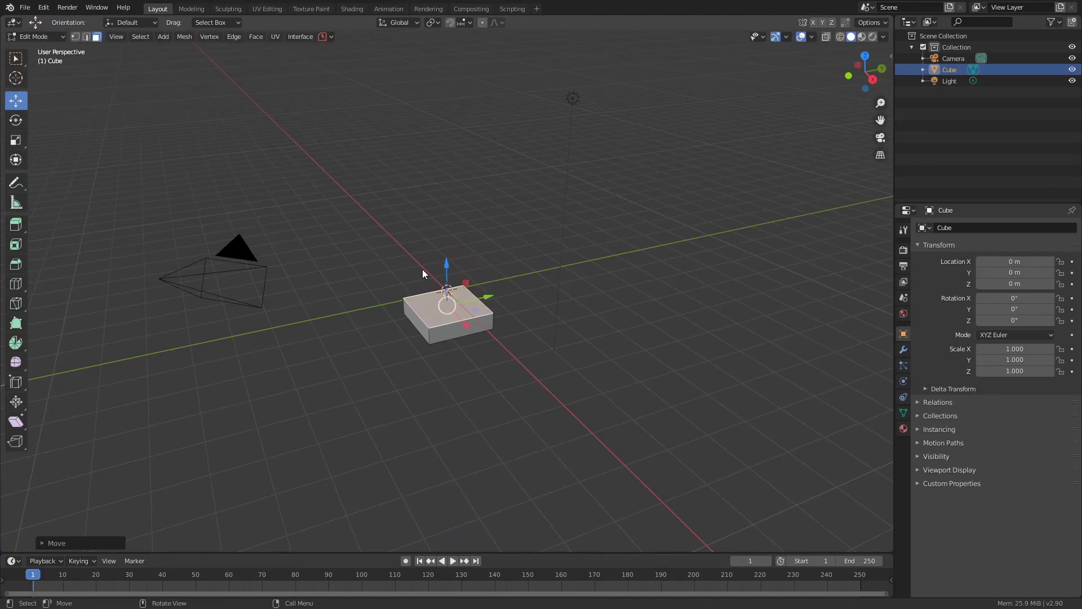
# Bevel all edges of the slab by about 0.011 m with a single segment.
pyautogui.scroll(4, 505, 280)
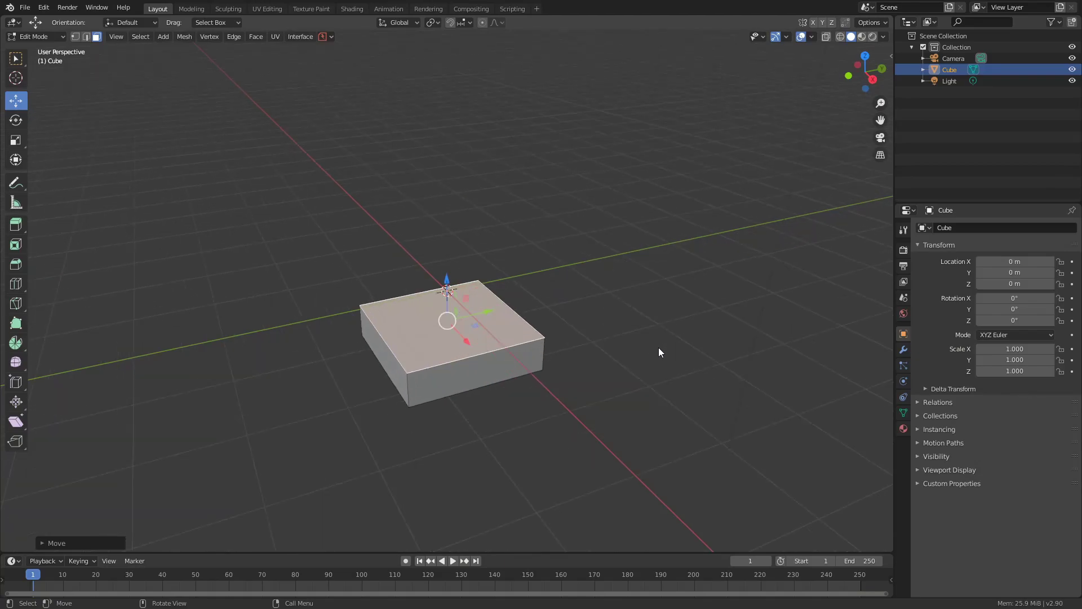
pyautogui.press('a')
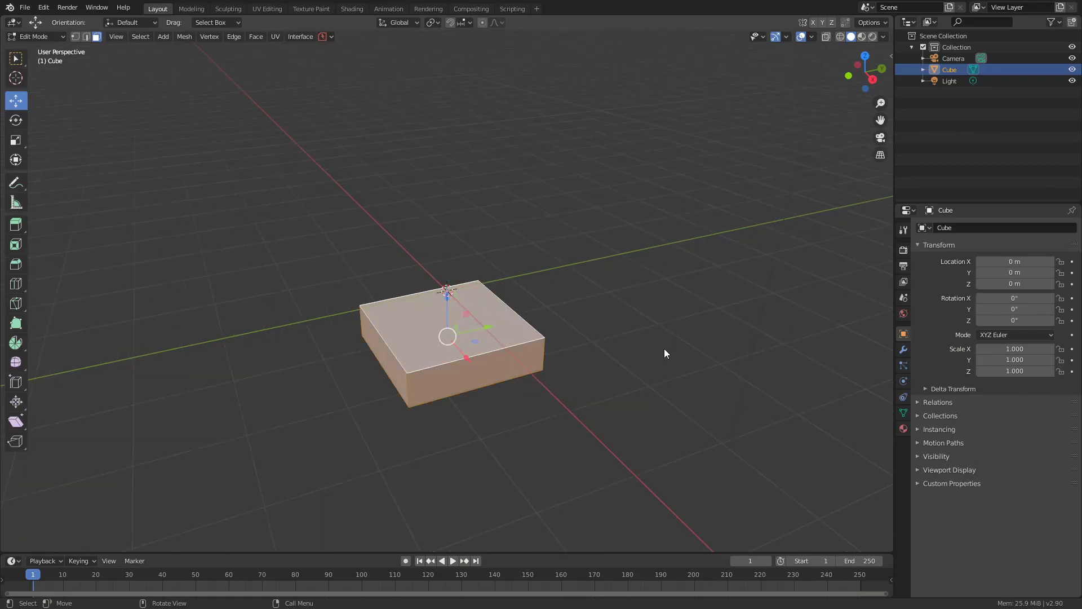
pyautogui.click(18, 265)
pyautogui.moveTo(449, 278)
pyautogui.mouseDown()
pyautogui.moveTo(444, 300)
pyautogui.moveTo(454, 293)
pyautogui.mouseUp()
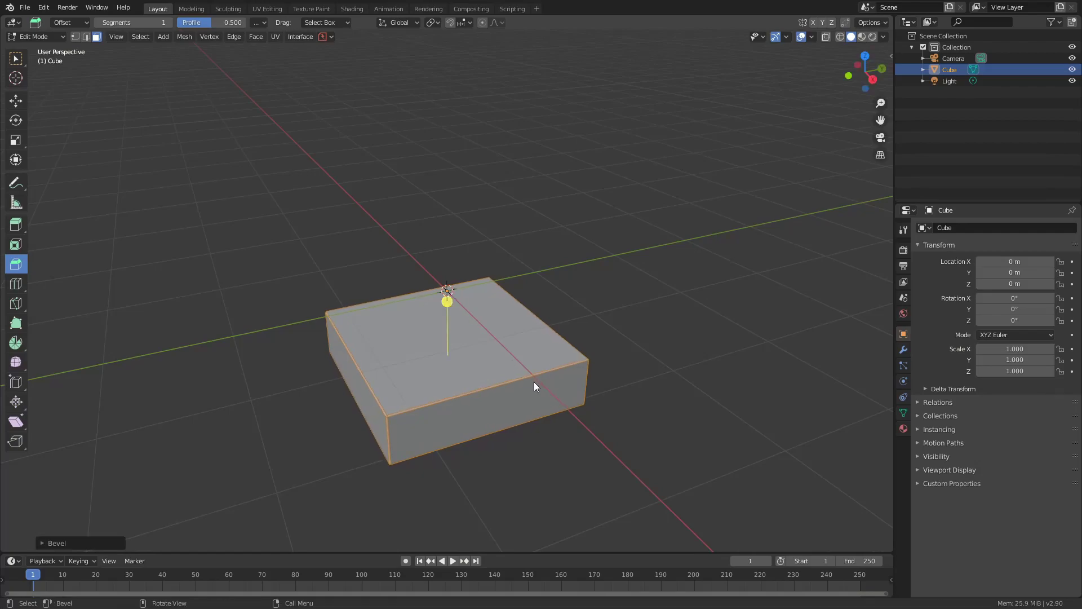
pyautogui.click(95, 540)
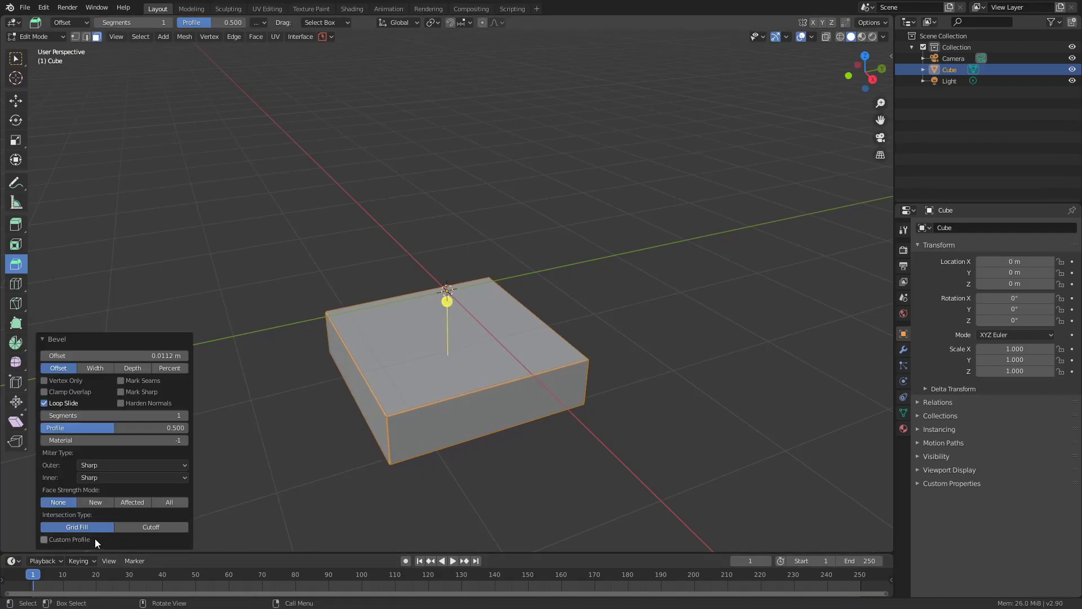
pyautogui.click(114, 417)
pyautogui.click(669, 365)
# Duplicate the entire slab and place the copy directly on top, about 0.547 m up along Z.
pyautogui.press('a')
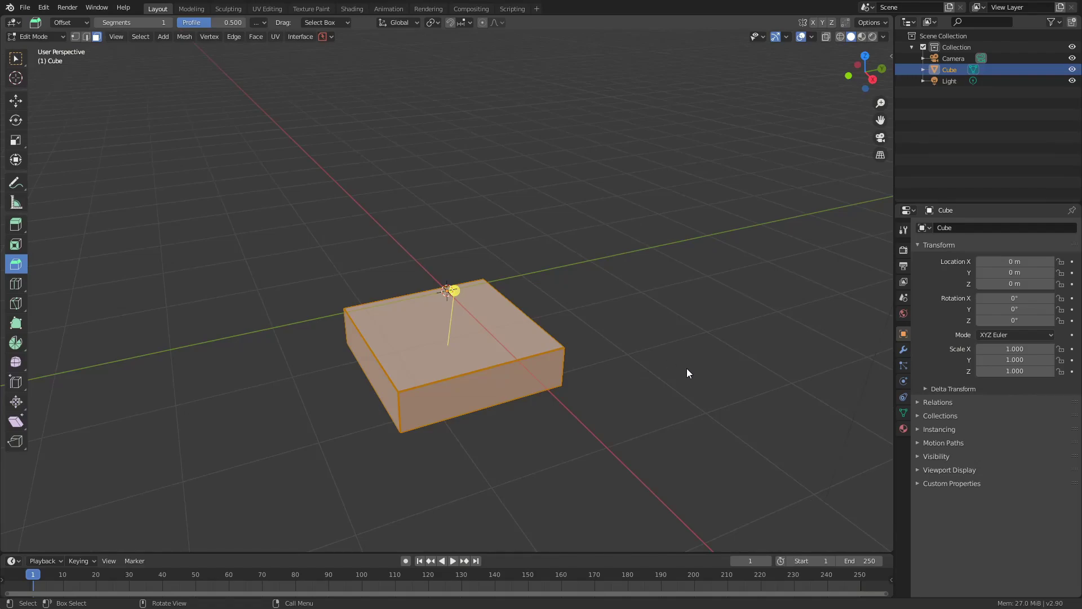
pyautogui.hotkey('shift', 'd')
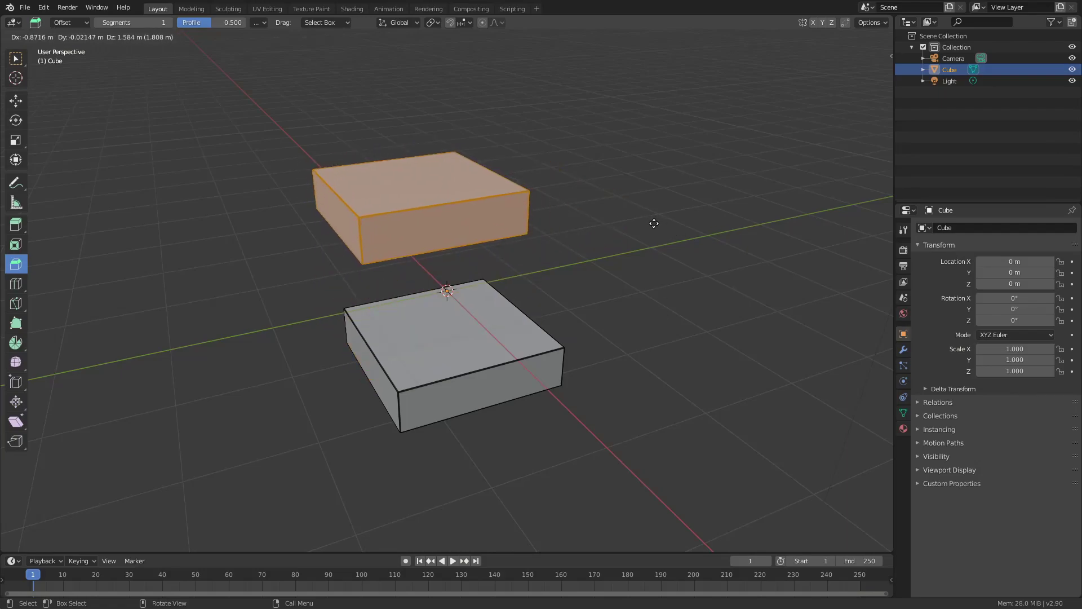
pyautogui.press('z')
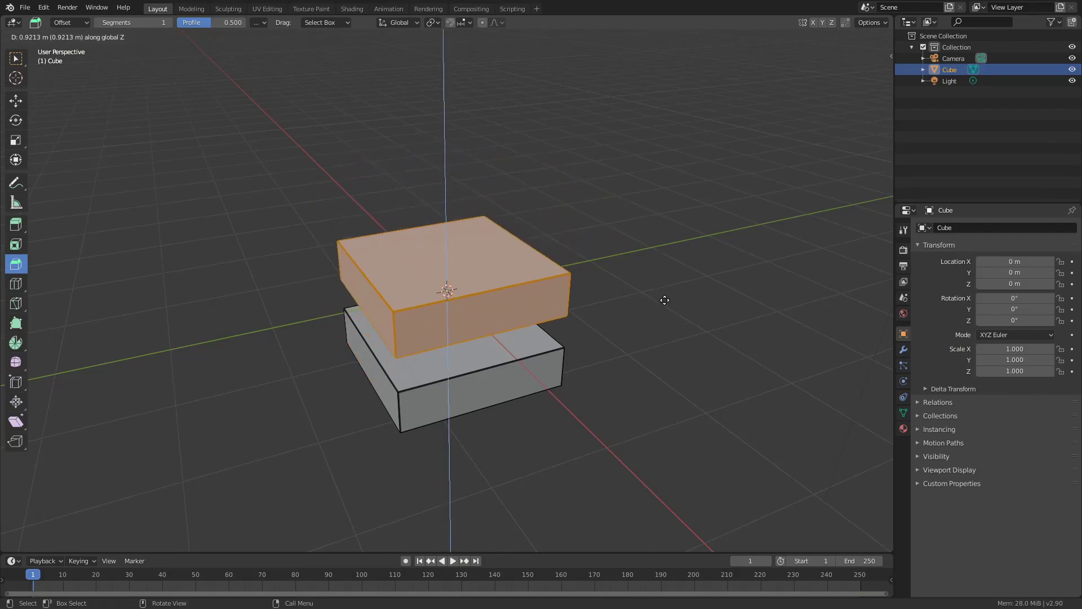
pyautogui.press('y')
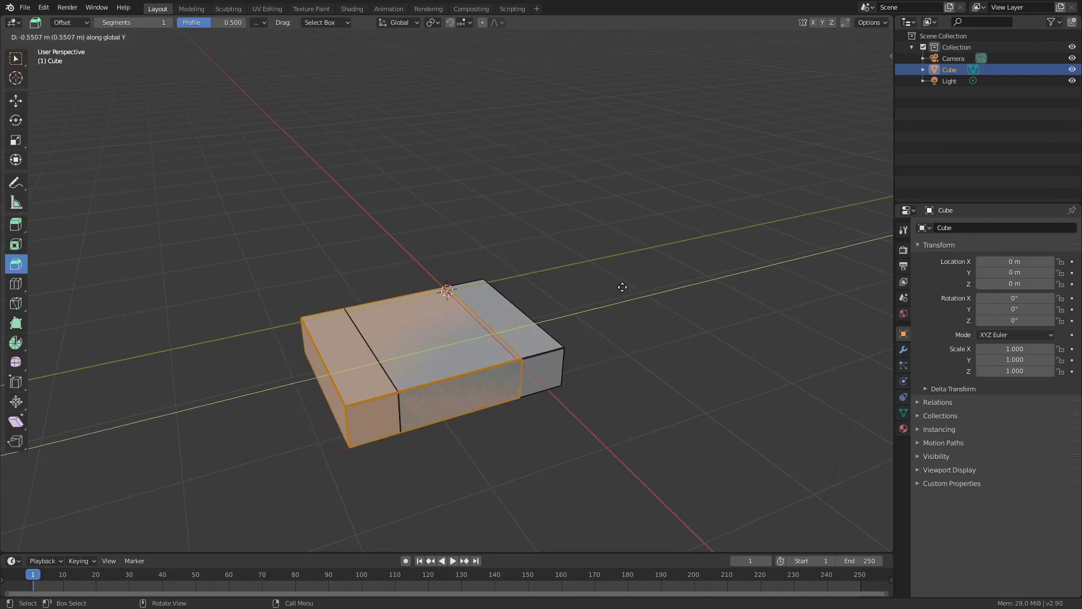
pyautogui.press('x')
pyautogui.press('z')
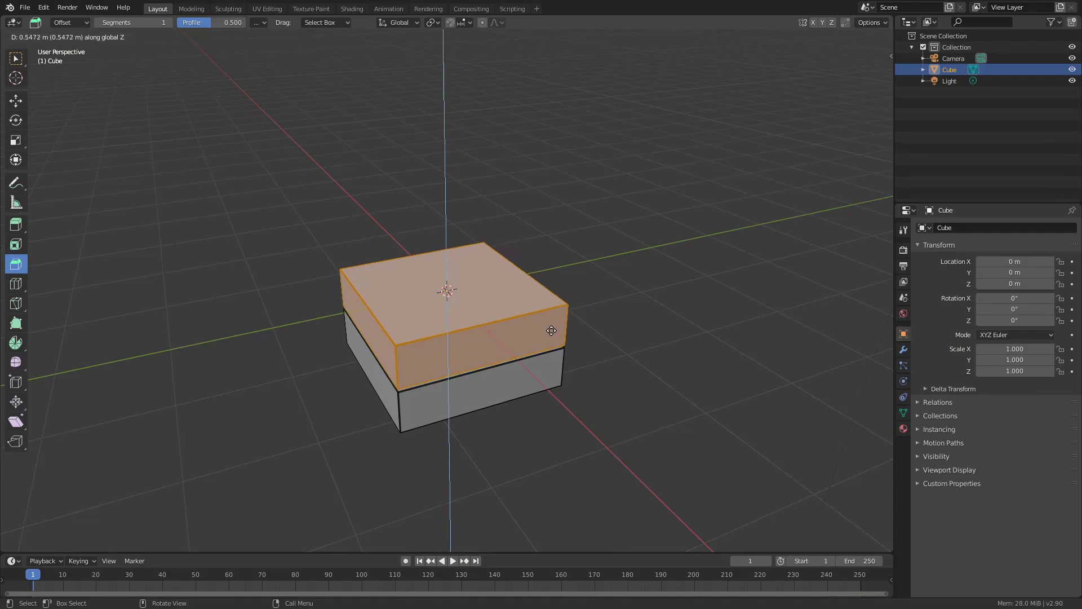
pyautogui.click(551, 330)
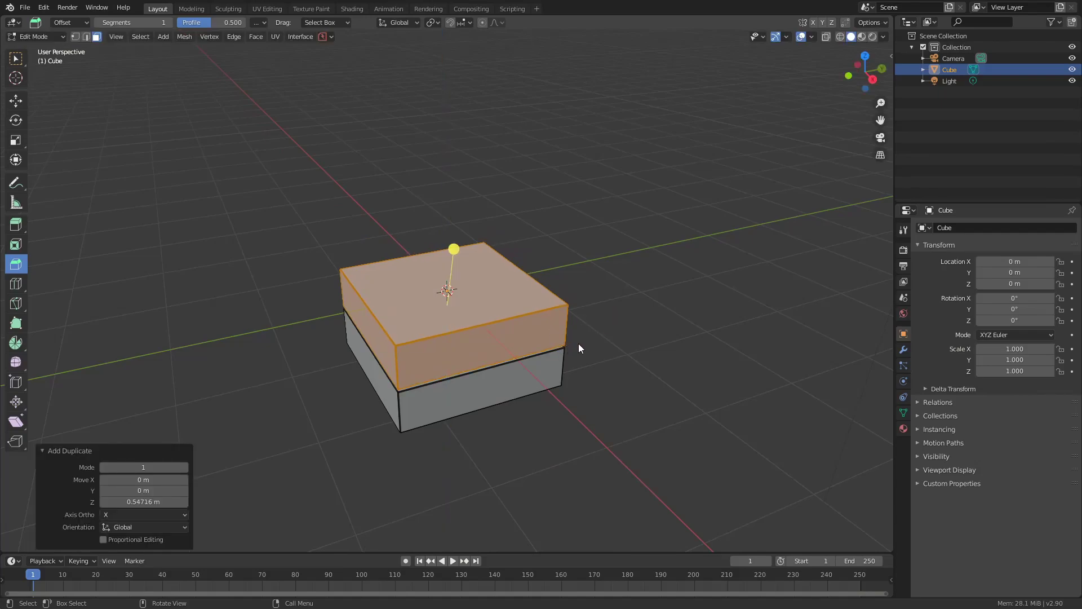
# Duplicate the upper slab and stack the third block about 0.542 m higher along Z.
pyautogui.hotkey('shift', 'd')
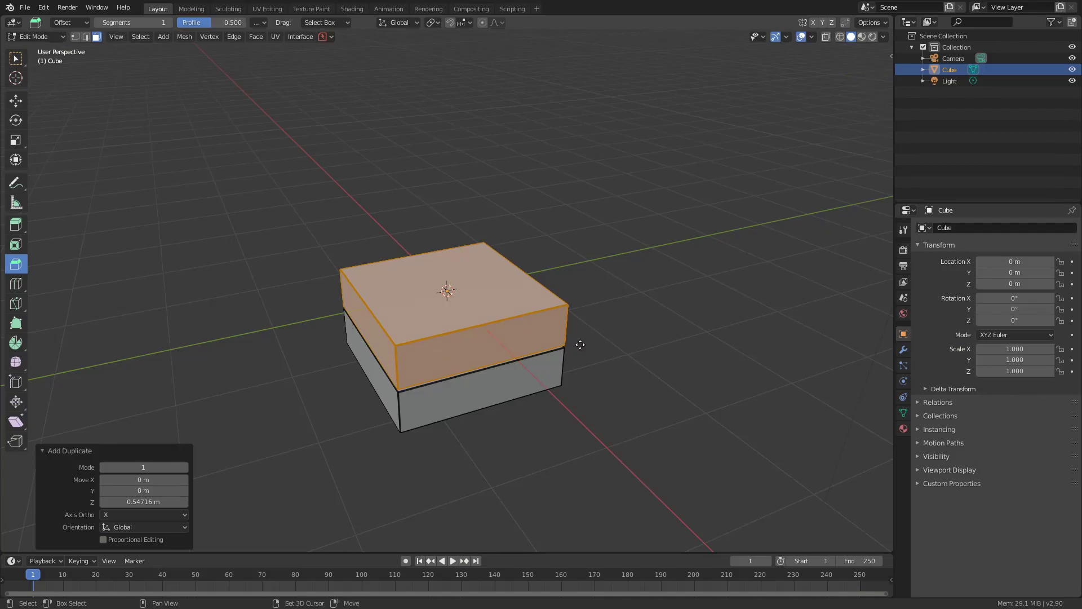
pyautogui.press('z')
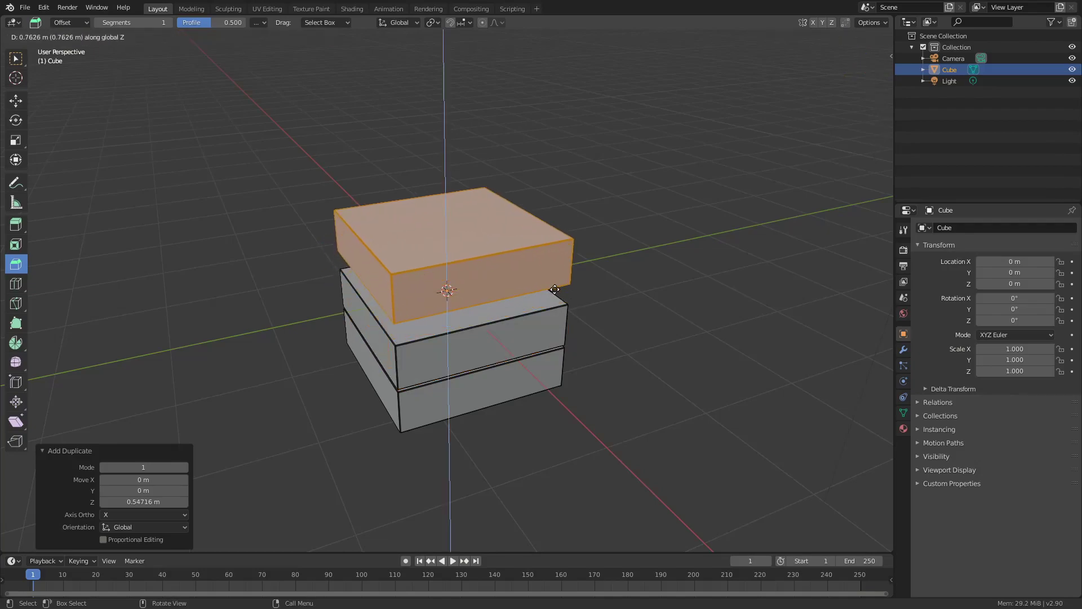
pyautogui.click(555, 302)
# In a front wireframe view, select the top block's upper vertices and move them up along Z to make it much taller.
pyautogui.moveTo(722, 419); pyautogui.dragTo(682, 384, button='middle')
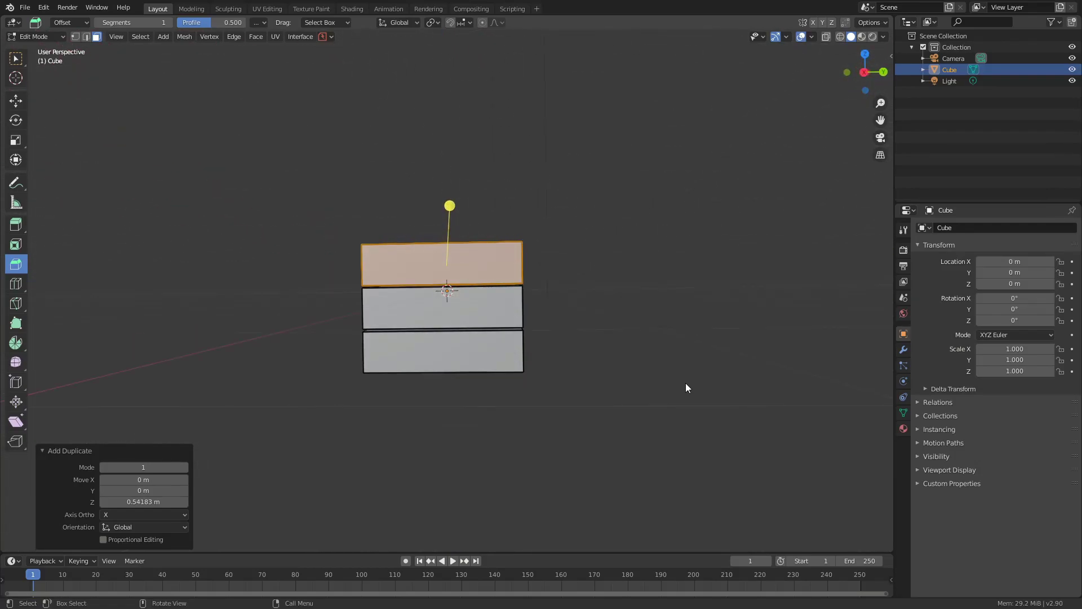
pyautogui.press('KP_1')
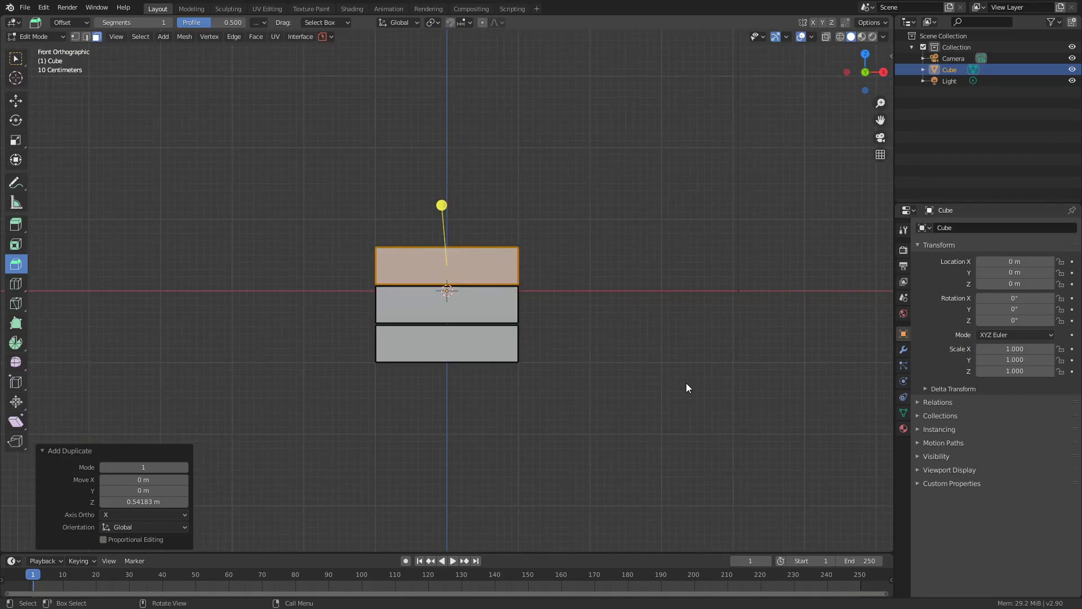
pyautogui.press('z')
pyautogui.click(620, 392)
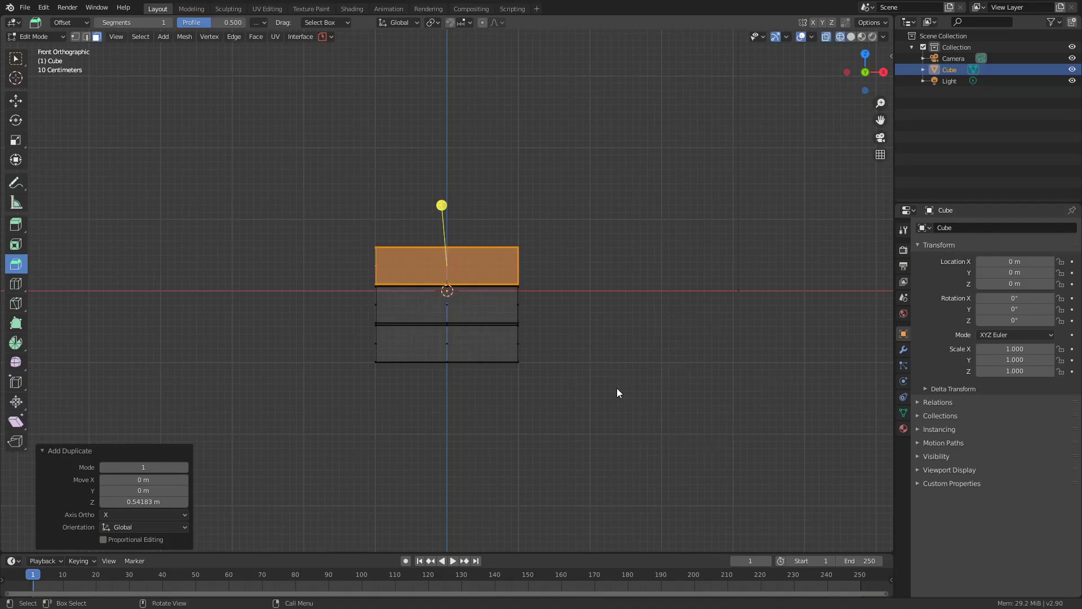
pyautogui.press('1')
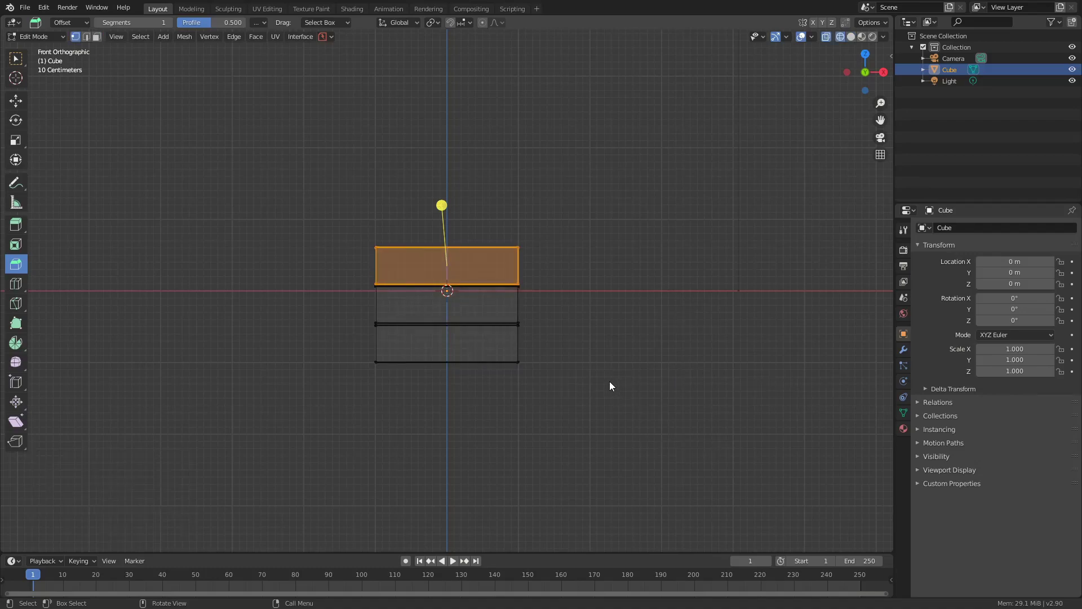
pyautogui.click(15, 58)
pyautogui.click(302, 194)
pyautogui.moveTo(302, 194); pyautogui.dragTo(552, 261)
pyautogui.click(16, 101)
pyautogui.moveTo(446, 211); pyautogui.dragTo(476, 40)
# Move the vertices at the lower seam down and those at the upper seam up about 0.118 m, making the middle block taller.
pyautogui.click(607, 324)
pyautogui.moveTo(538, 308); pyautogui.dragTo(361, 327)
pyautogui.moveTo(448, 276); pyautogui.dragTo(353, 274)
pyautogui.click(550, 292)
pyautogui.moveTo(446, 249); pyautogui.dragTo(448, 240)
pyautogui.moveTo(592, 247)
pyautogui.mouseDown(button='middle')
pyautogui.moveTo(666, 248)
pyautogui.moveTo(676, 346)
pyautogui.mouseUp(button='middle')
pyautogui.press('z')
pyautogui.click(743, 252)
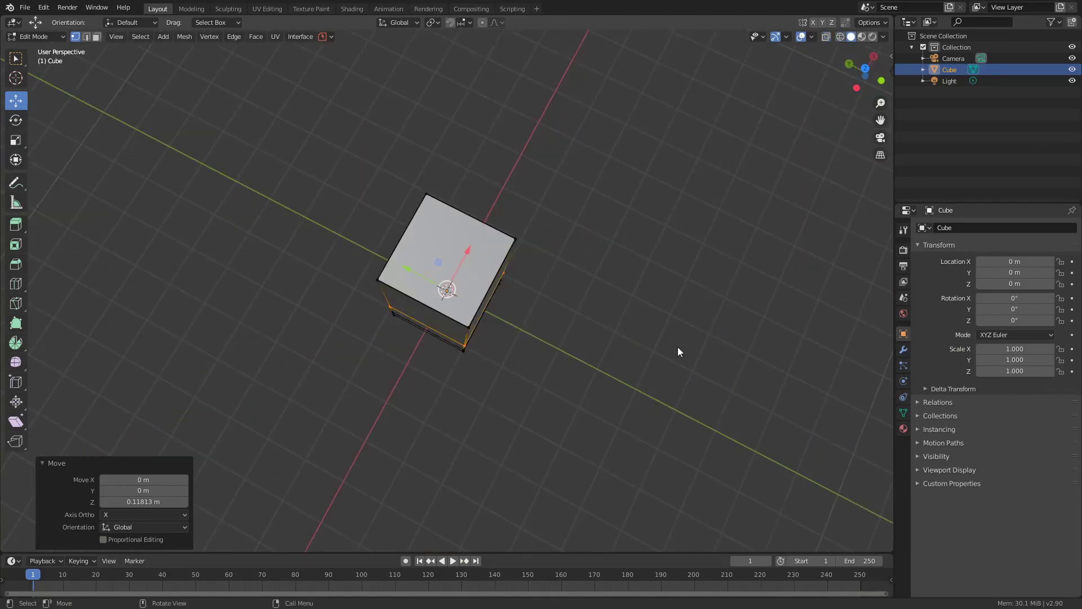
# Scale the entire mesh down uniformly to about 0.355.
pyautogui.moveTo(678, 347); pyautogui.dragTo(659, 235, button='middle')
pyautogui.press('a')
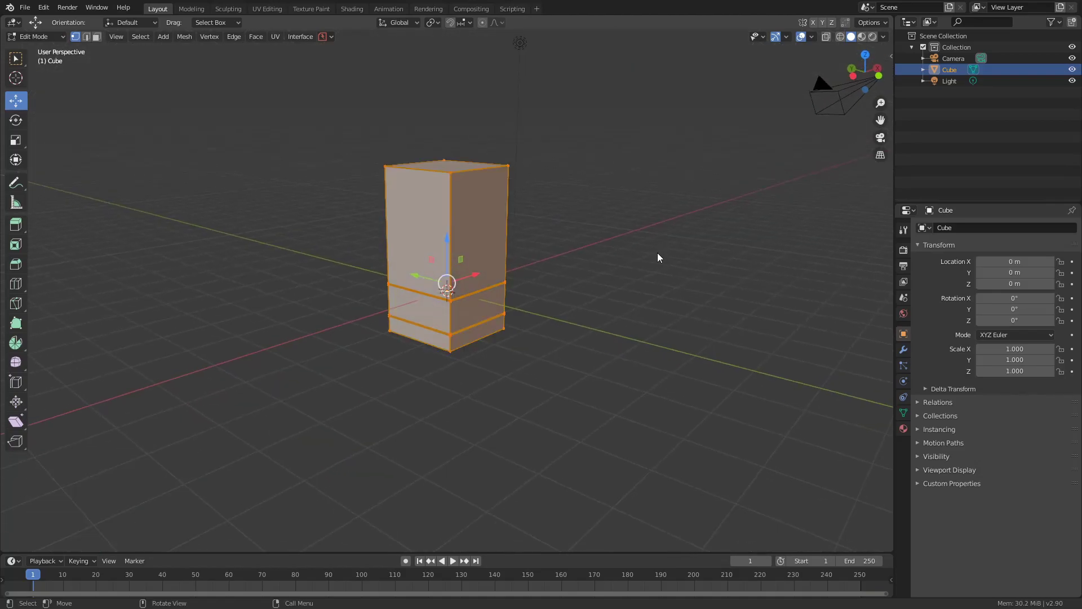
pyautogui.press('s')
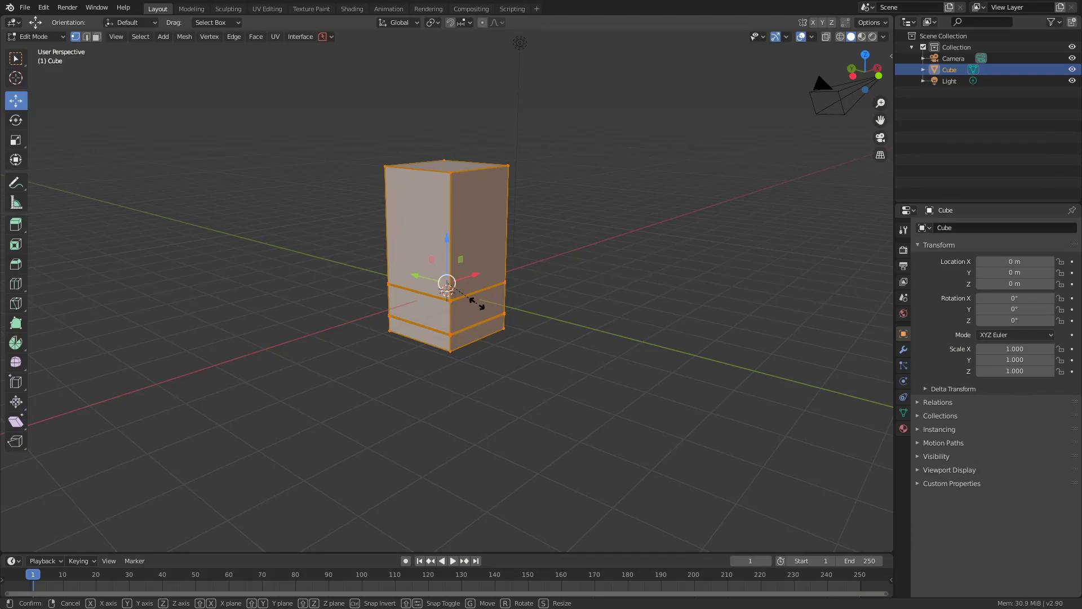
pyautogui.click(490, 291)
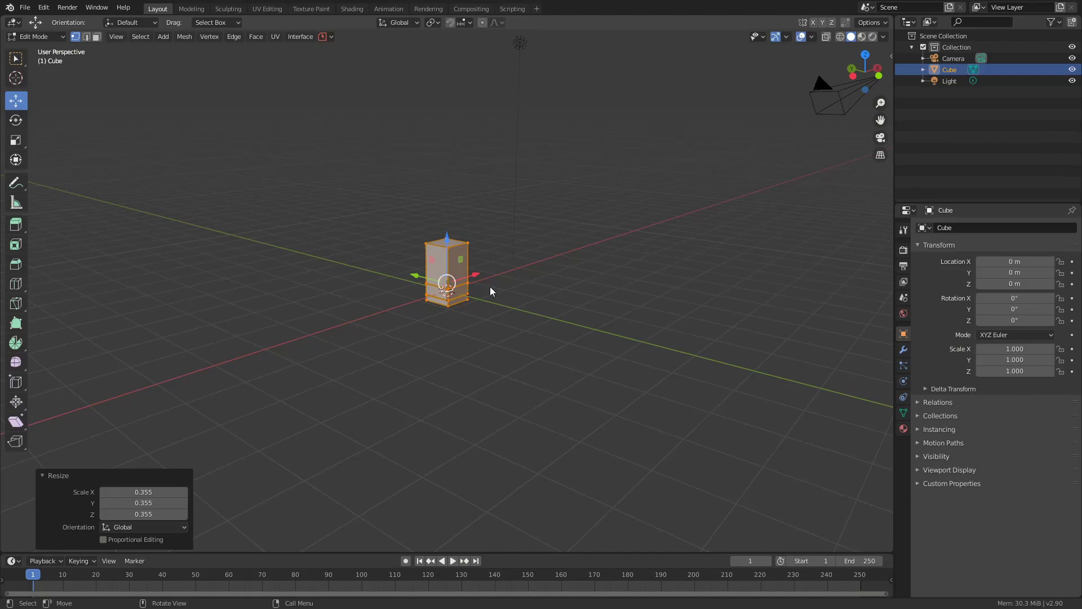
pyautogui.scroll(6, 702, 316)
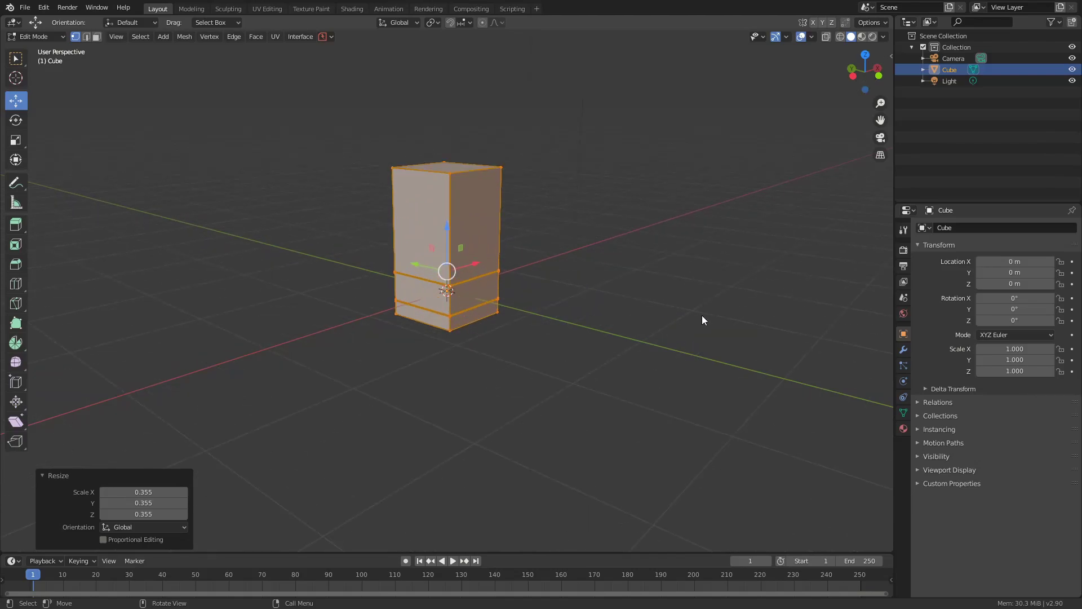
# Scale the whole stack slightly narrower along X only and deselect everything.
pyautogui.moveTo(633, 276); pyautogui.dragTo(592, 319, button='middle')
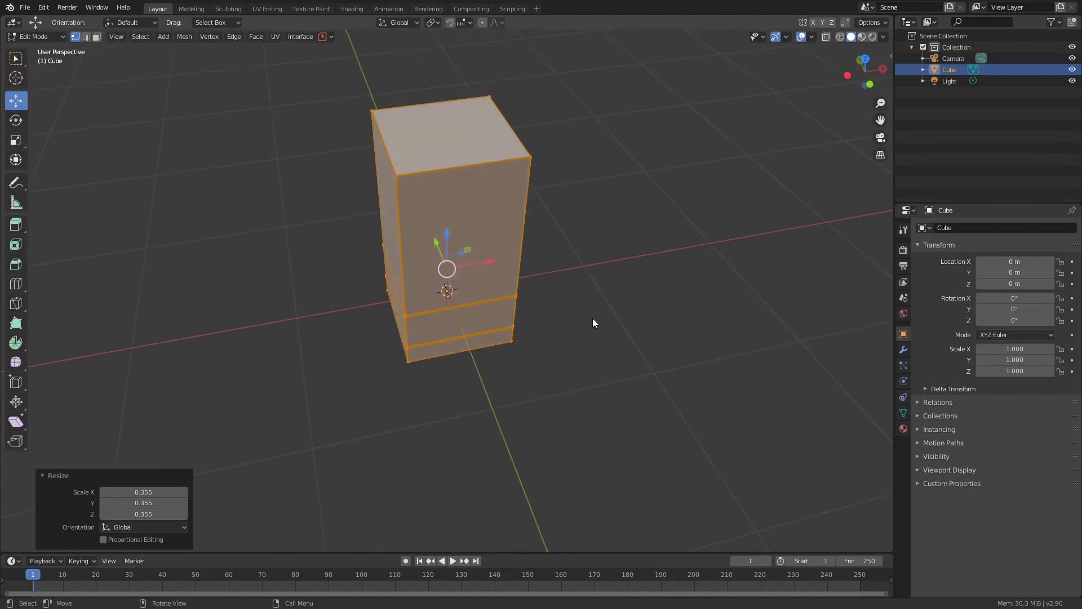
pyautogui.click(16, 141)
pyautogui.moveTo(489, 260); pyautogui.dragTo(478, 266)
pyautogui.moveTo(627, 336); pyautogui.dragTo(658, 313, button='middle')
pyautogui.click(628, 329)
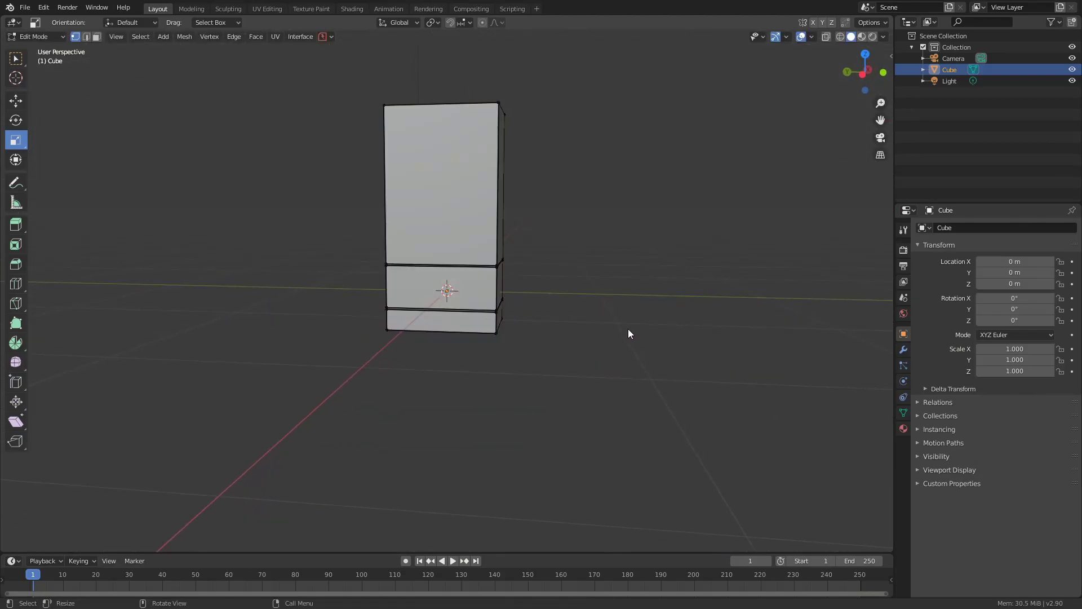
# Select the entire bottom block and add one vertical loop cut near its side, with a slide factor of 0.716.
pyautogui.scroll(2, 482, 401)
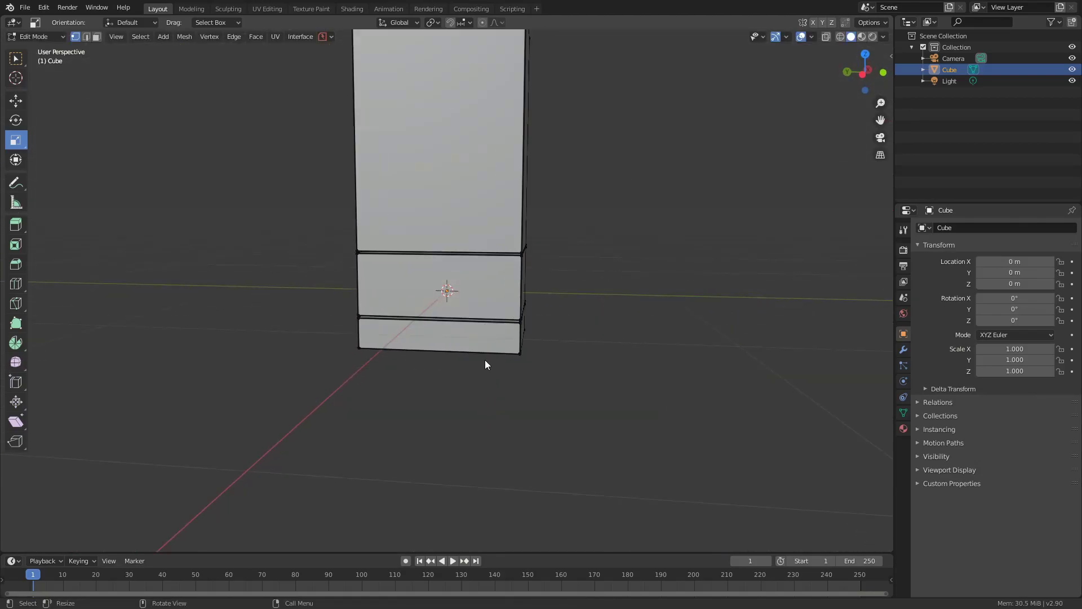
pyautogui.moveTo(485, 364); pyautogui.dragTo(567, 411, button='middle')
pyautogui.press('3')
pyautogui.click(450, 328)
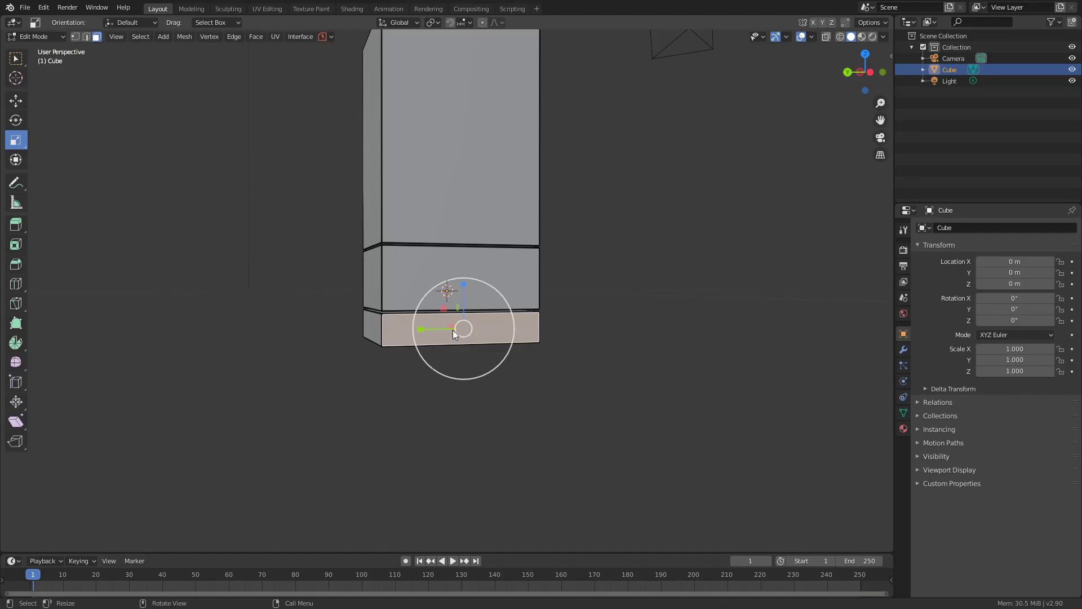
pyautogui.press('l')
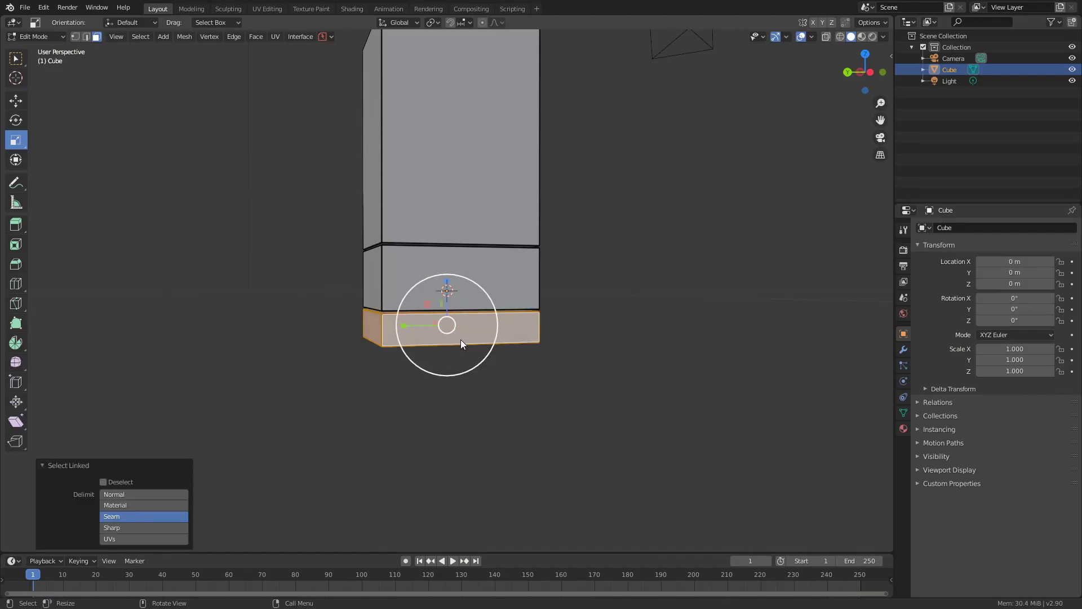
pyautogui.moveTo(462, 378); pyautogui.dragTo(442, 398, button='middle')
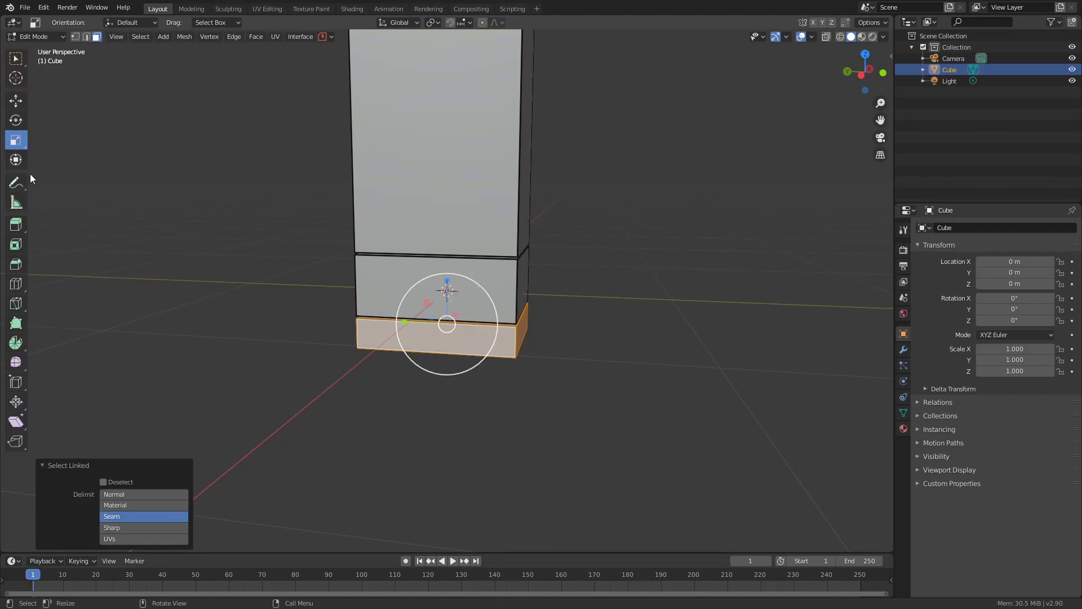
pyautogui.click(15, 283)
pyautogui.moveTo(443, 336); pyautogui.dragTo(380, 349)
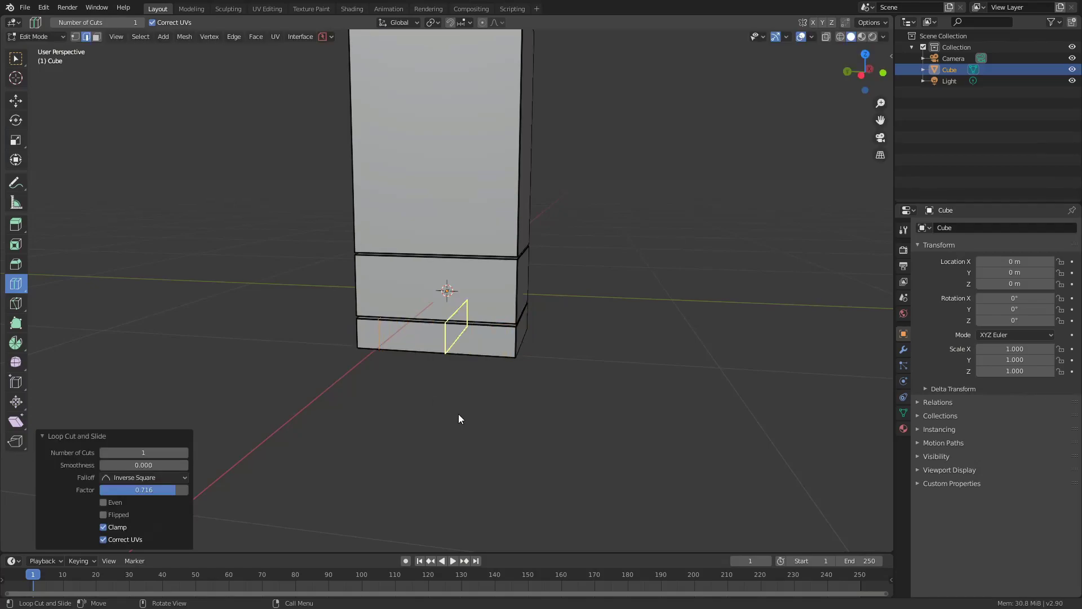
# Select the bottom block's lower outer-edge vertices beside the loop cut and move them up about 0.066 m along Z.
pyautogui.moveTo(459, 414); pyautogui.dragTo(489, 395, button='middle')
pyautogui.press('KP_3')
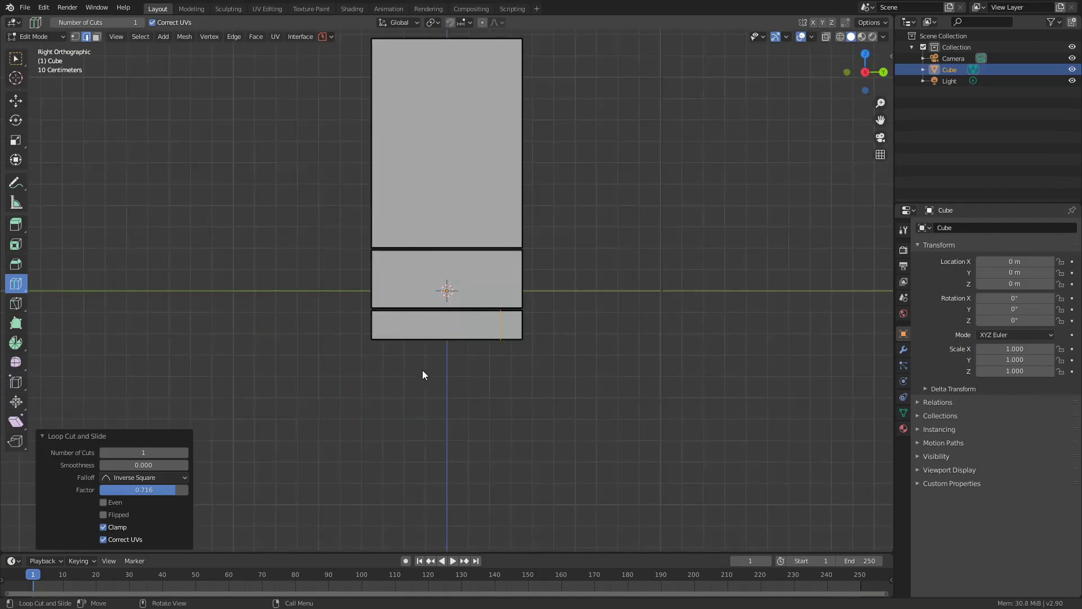
pyautogui.press('z')
pyautogui.click(345, 365)
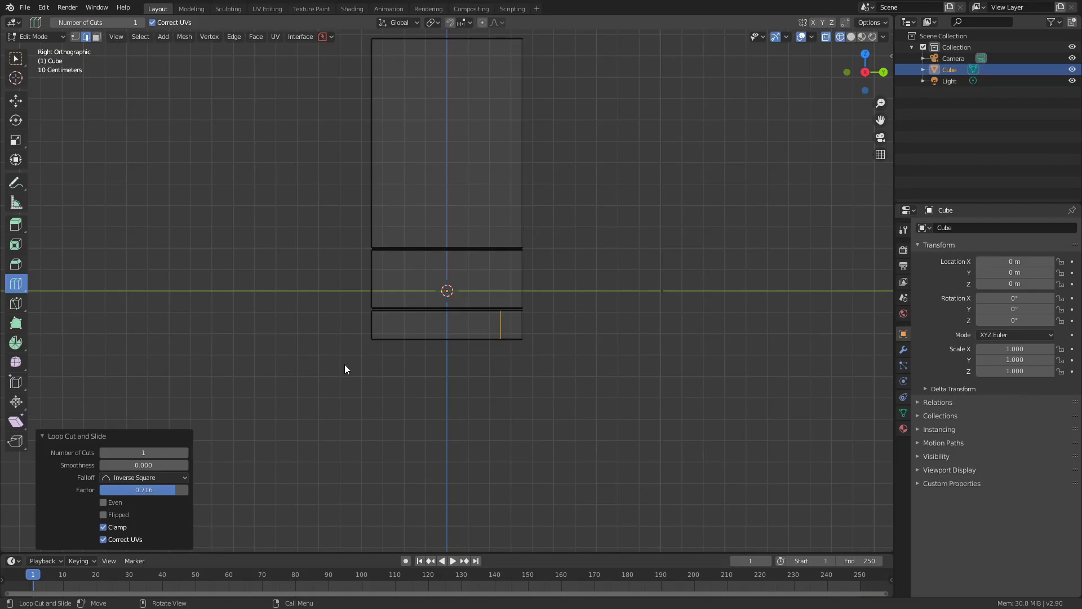
pyautogui.press('1')
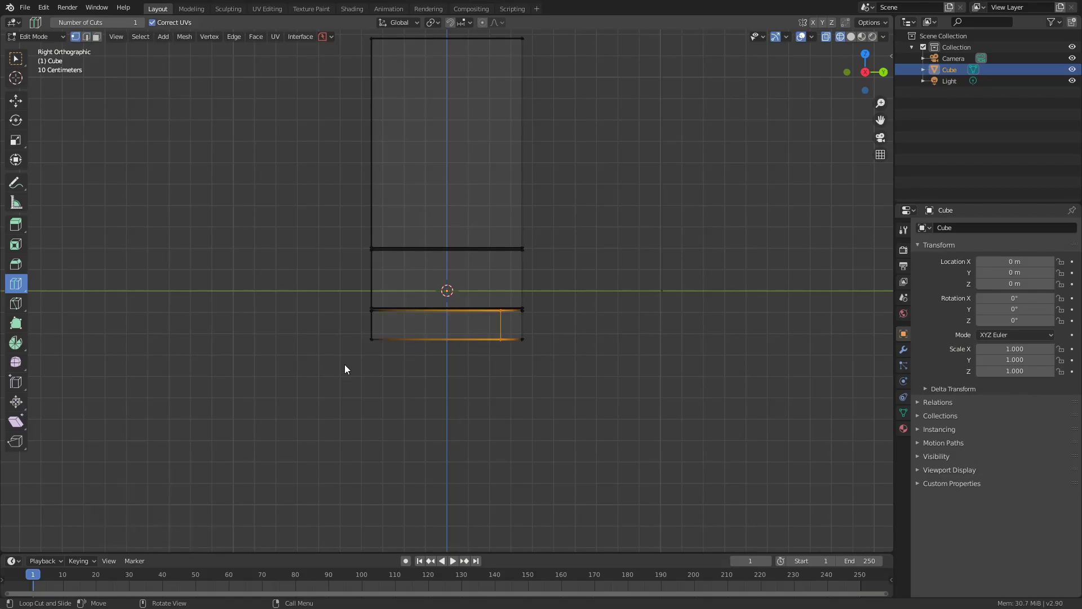
pyautogui.click(16, 59)
pyautogui.moveTo(537, 329); pyautogui.dragTo(519, 347)
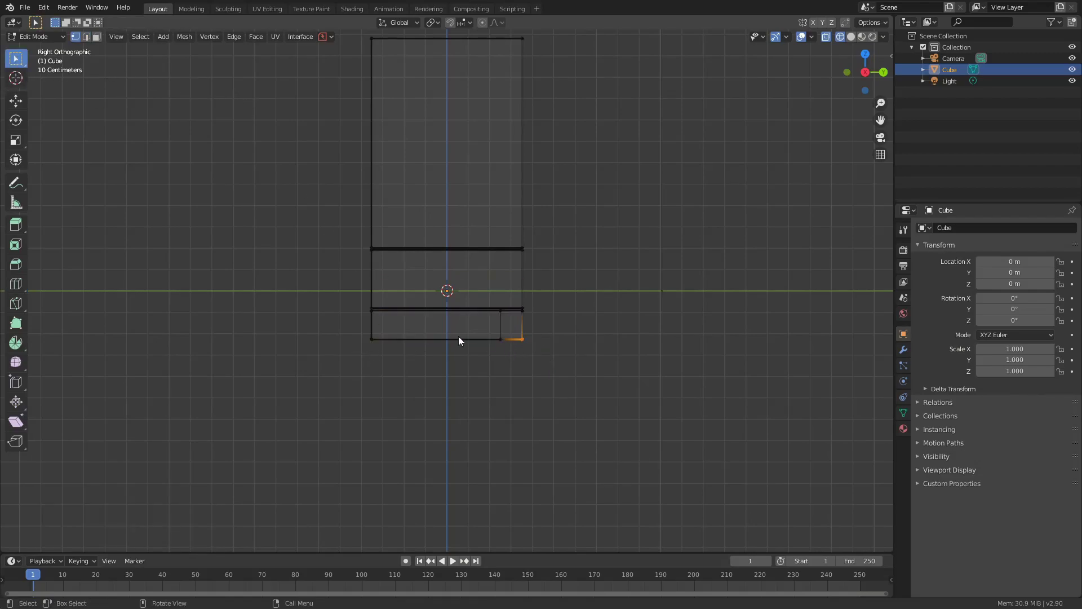
pyautogui.click(15, 100)
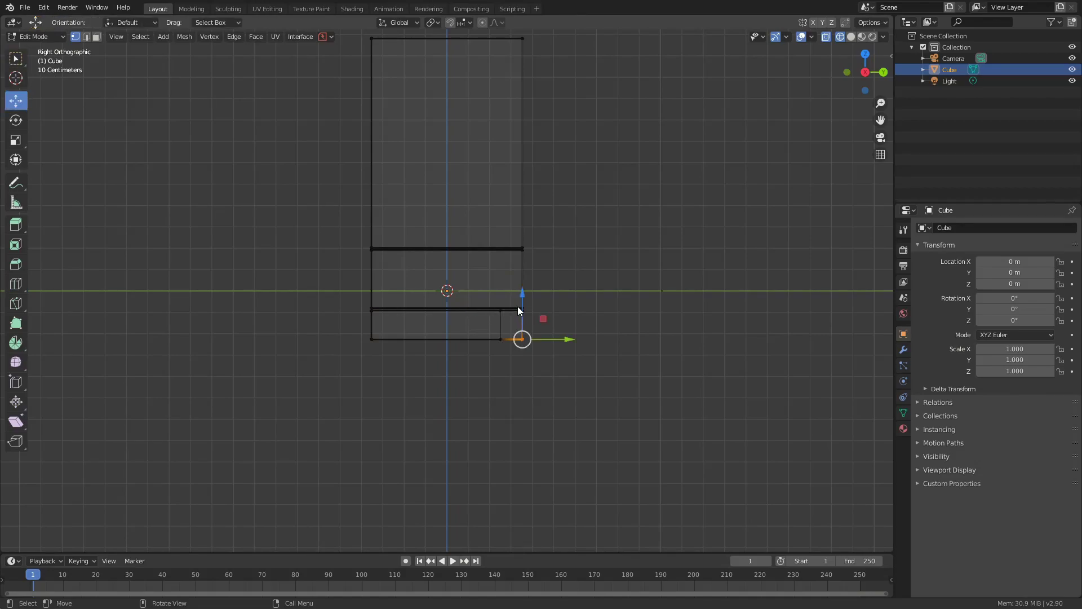
pyautogui.moveTo(519, 307); pyautogui.dragTo(510, 291)
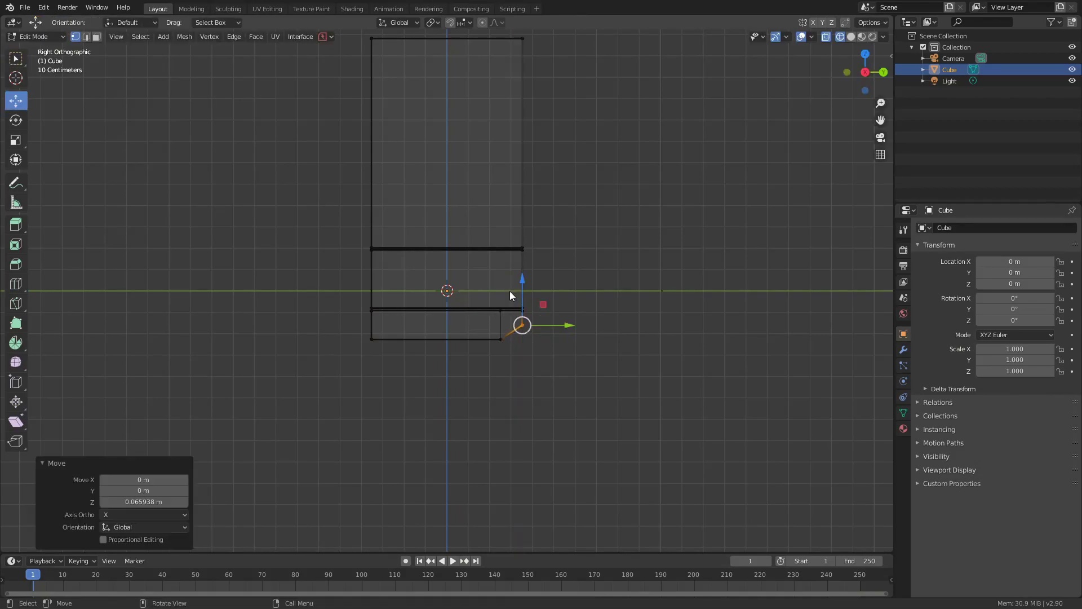
pyautogui.moveTo(611, 399); pyautogui.dragTo(602, 395, button='middle')
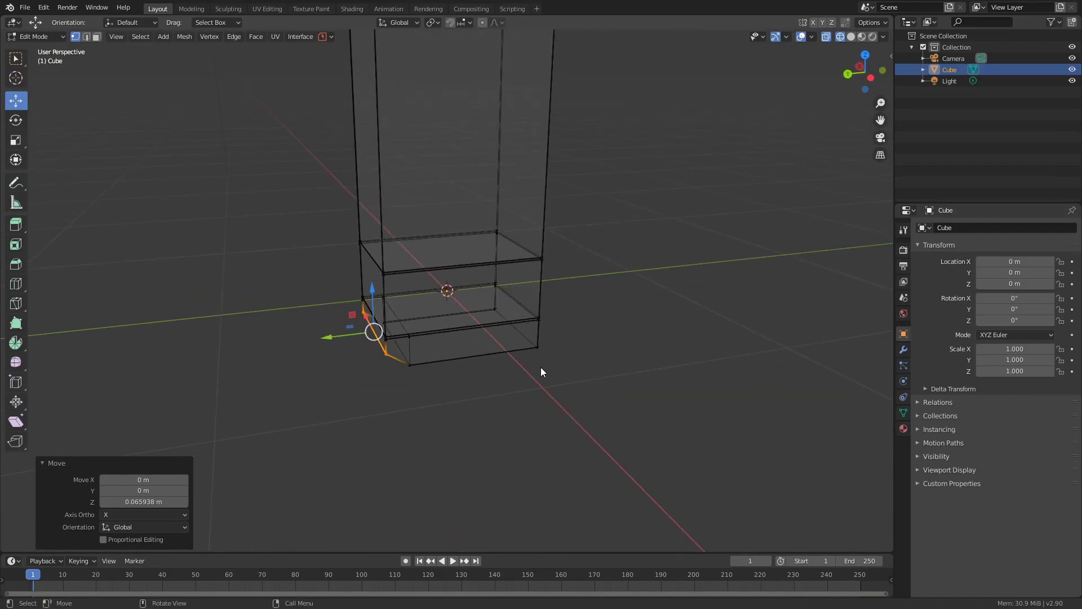
pyautogui.moveTo(799, 492); pyautogui.dragTo(586, 441, button='middle')
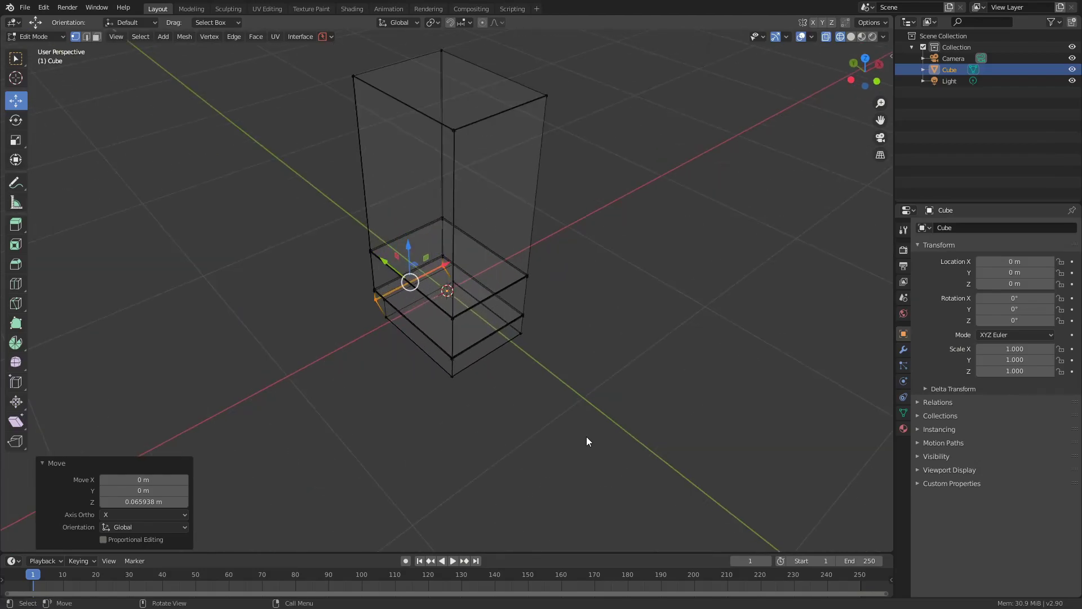
# Return to solid shading, select the entire middle block and scale it down uniformly to about 0.836.
pyautogui.press('z')
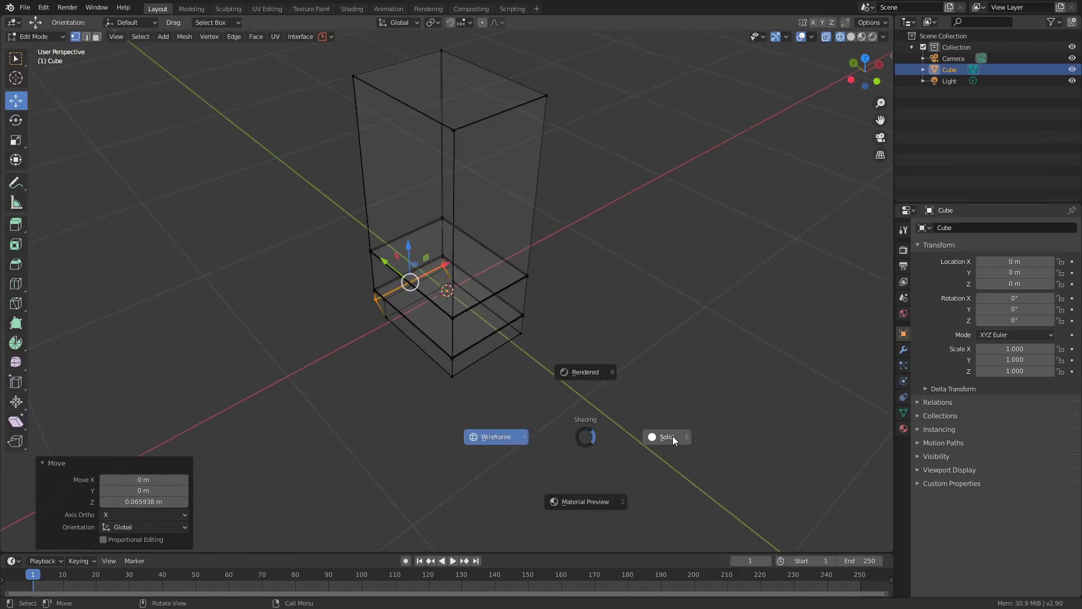
pyautogui.click(672, 436)
pyautogui.moveTo(672, 435); pyautogui.dragTo(688, 411, button='middle')
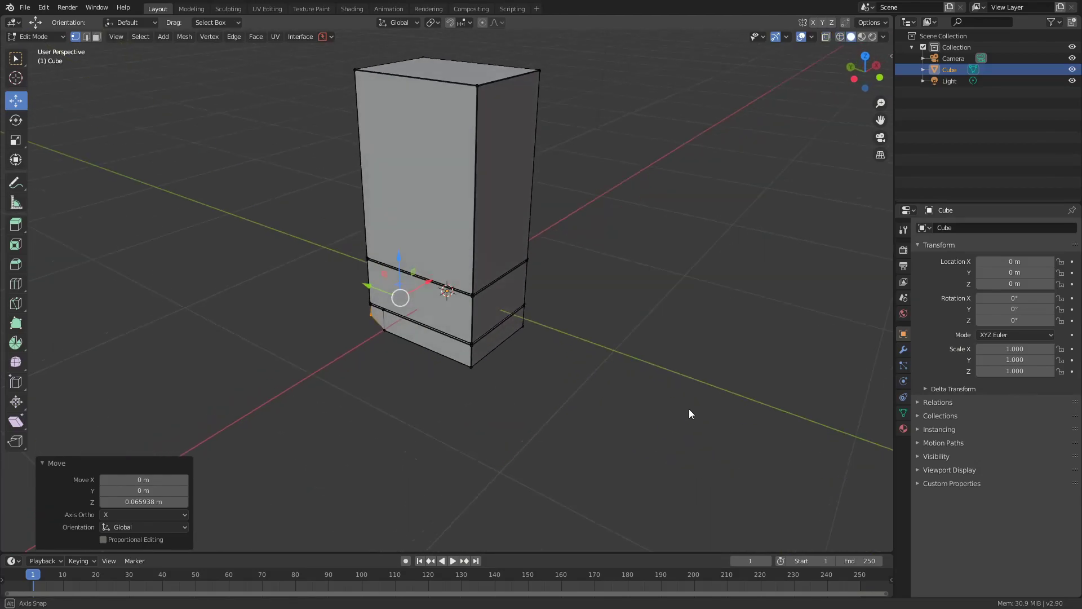
pyautogui.click(496, 286)
pyautogui.press('3')
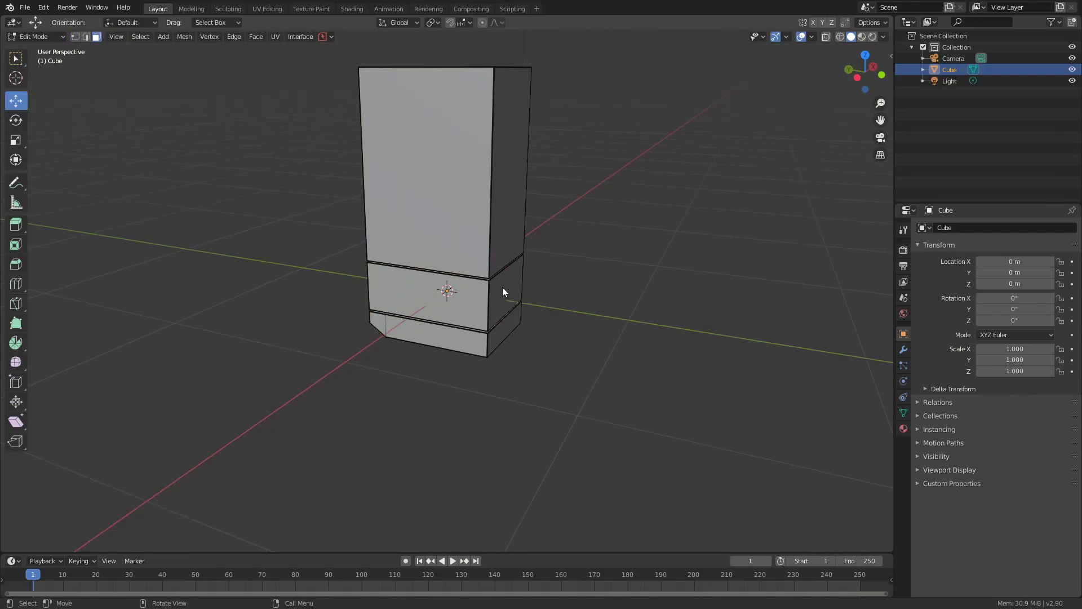
pyautogui.click(505, 288)
pyautogui.press('l')
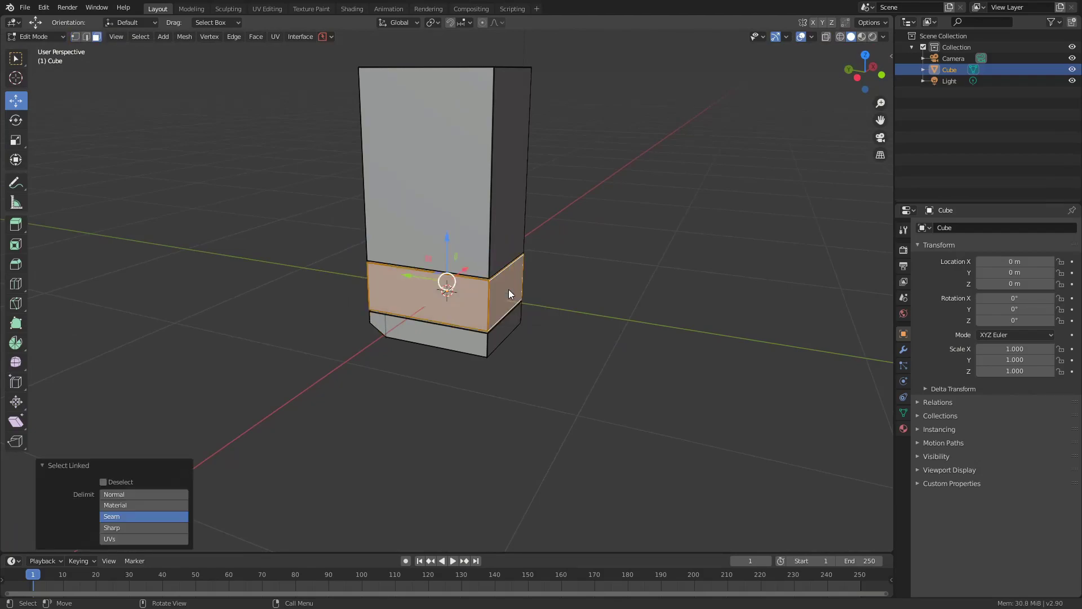
pyautogui.moveTo(599, 305); pyautogui.dragTo(536, 300, button='middle')
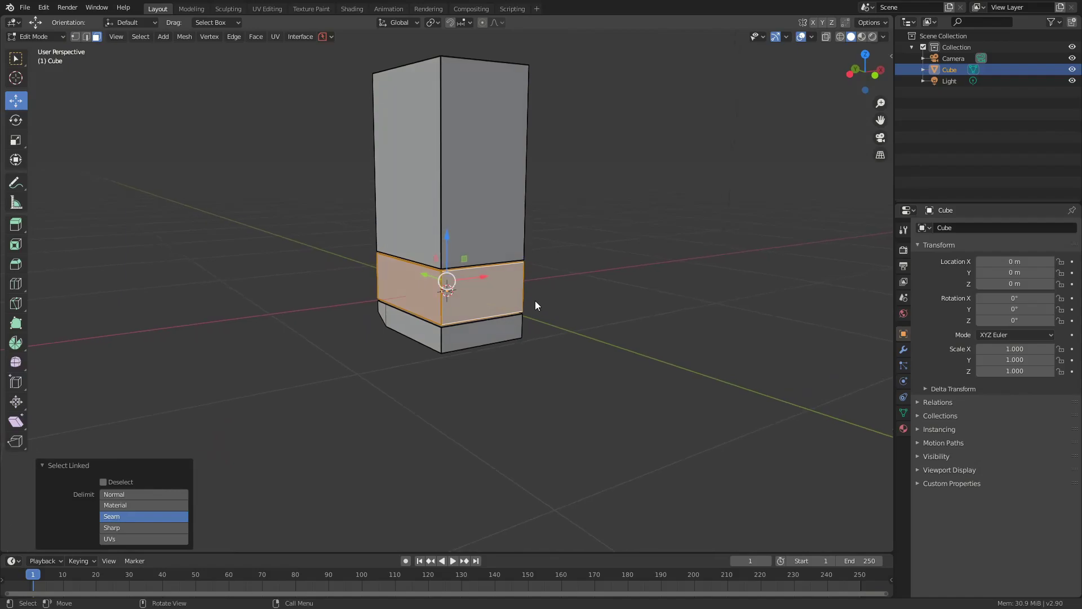
pyautogui.press('s')
pyautogui.click(508, 291)
pyautogui.scroll(1, 552, 292)
pyautogui.moveTo(551, 291); pyautogui.dragTo(496, 279, button='middle')
pyautogui.moveTo(593, 412); pyautogui.dragTo(458, 229, button='middle')
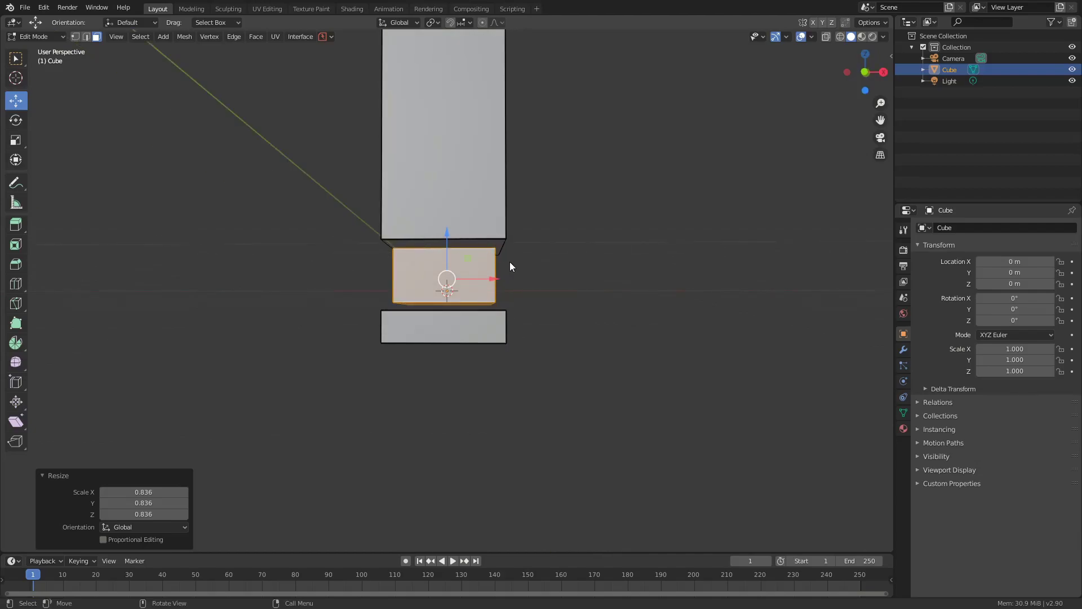
# Extend the middle block's top face up to the upper block and its bottom face down about 0.031 m to the lower block.
pyautogui.press('KP_1')
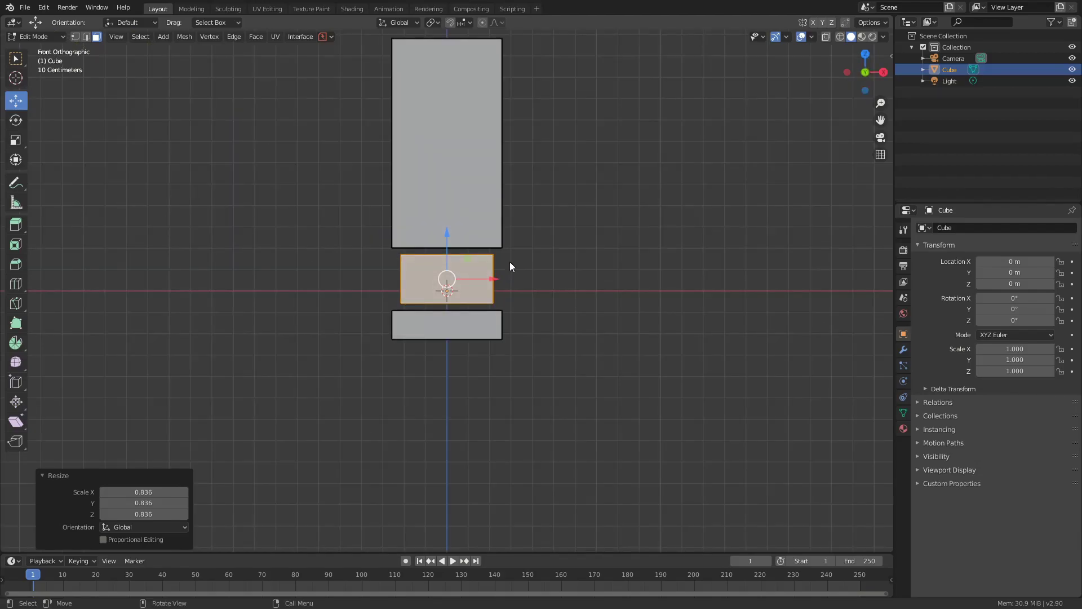
pyautogui.press('z')
pyautogui.click(401, 262)
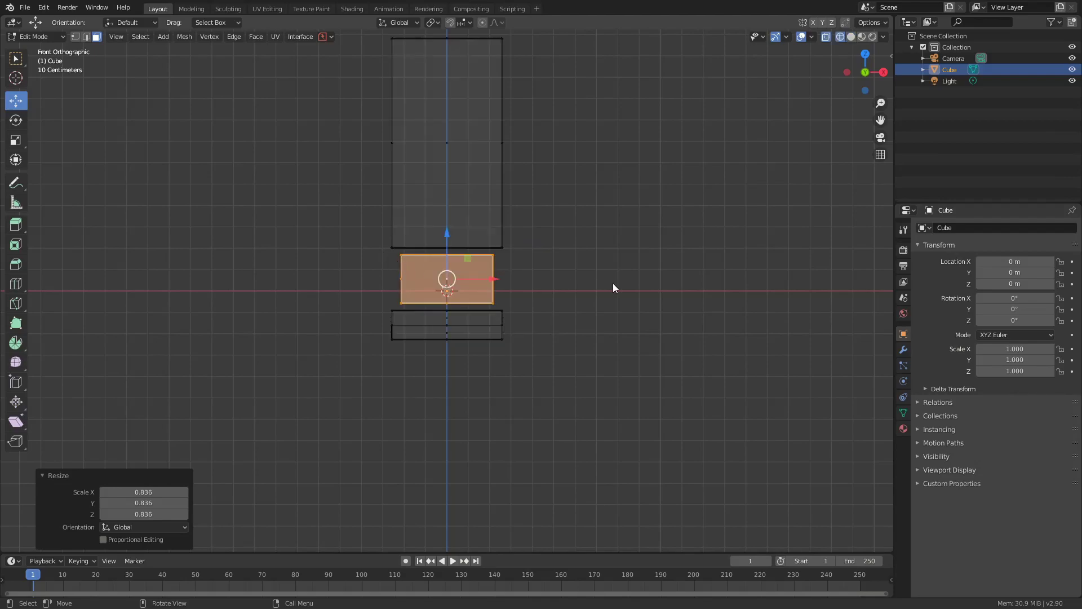
pyautogui.scroll(3, 616, 285)
pyautogui.press('w')
pyautogui.click(538, 243)
pyautogui.moveTo(539, 242); pyautogui.dragTo(356, 224)
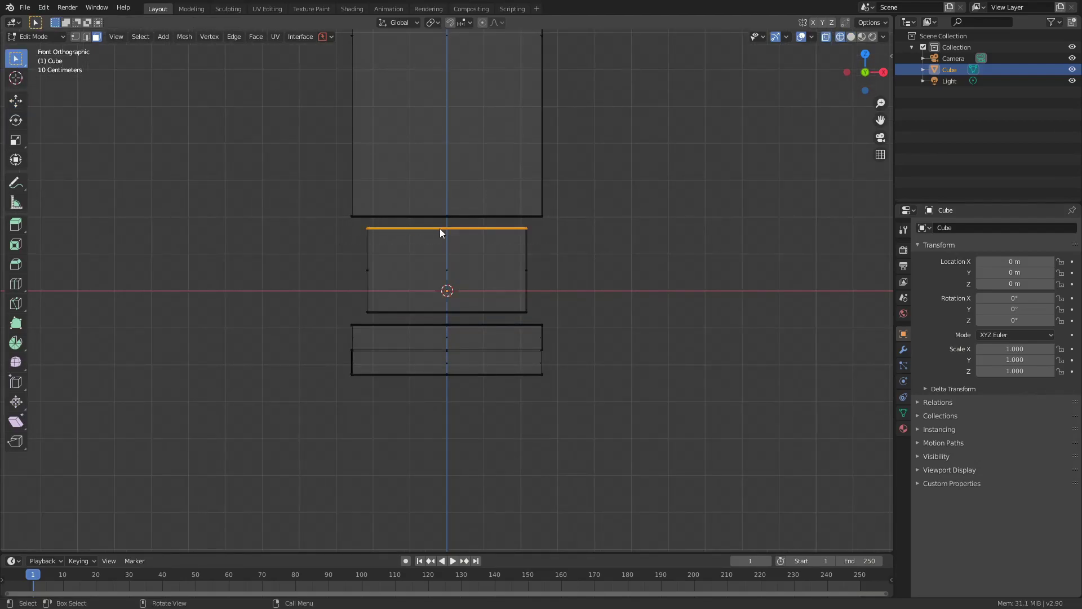
pyautogui.moveTo(444, 276); pyautogui.dragTo(445, 288)
pyautogui.moveTo(635, 291); pyautogui.dragTo(542, 305, button='middle')
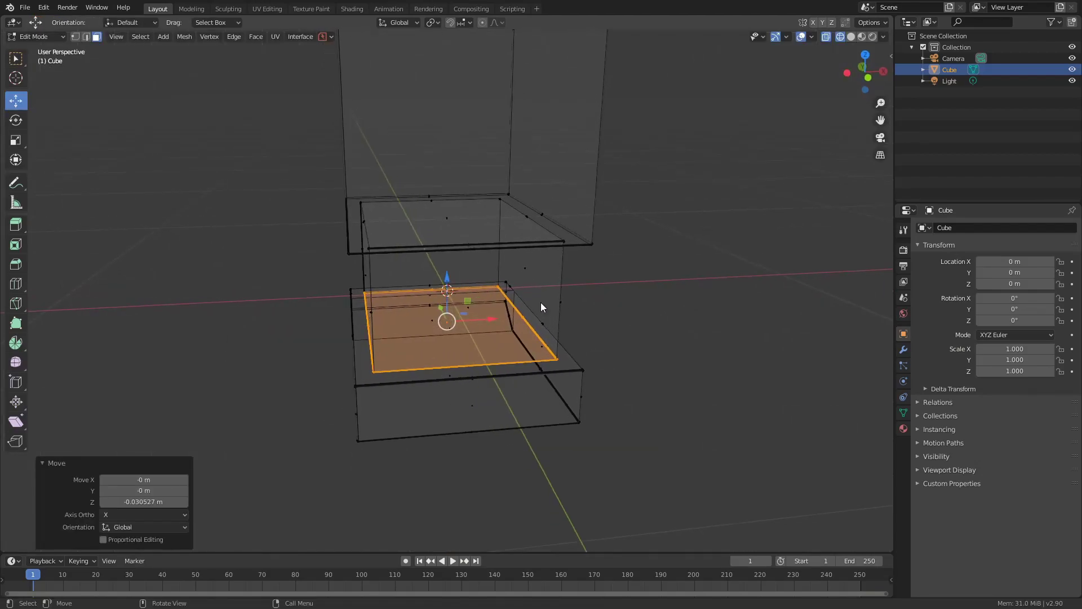
pyautogui.moveTo(340, 283); pyautogui.dragTo(421, 391, button='middle')
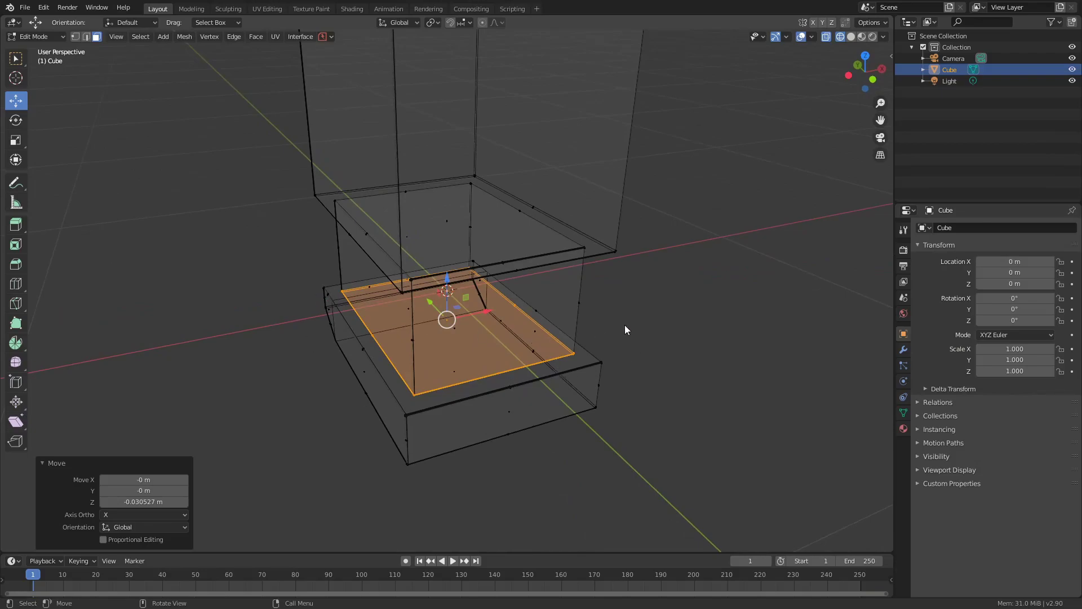
# Return the model to Object Mode with Solid shading.
pyautogui.click(52, 36)
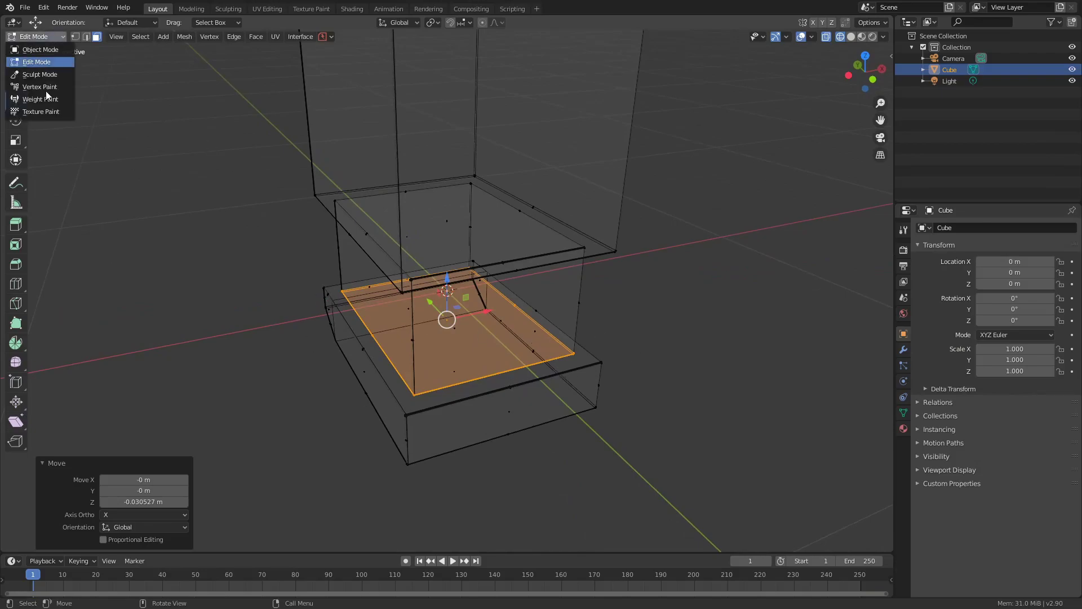
pyautogui.press('Tab')
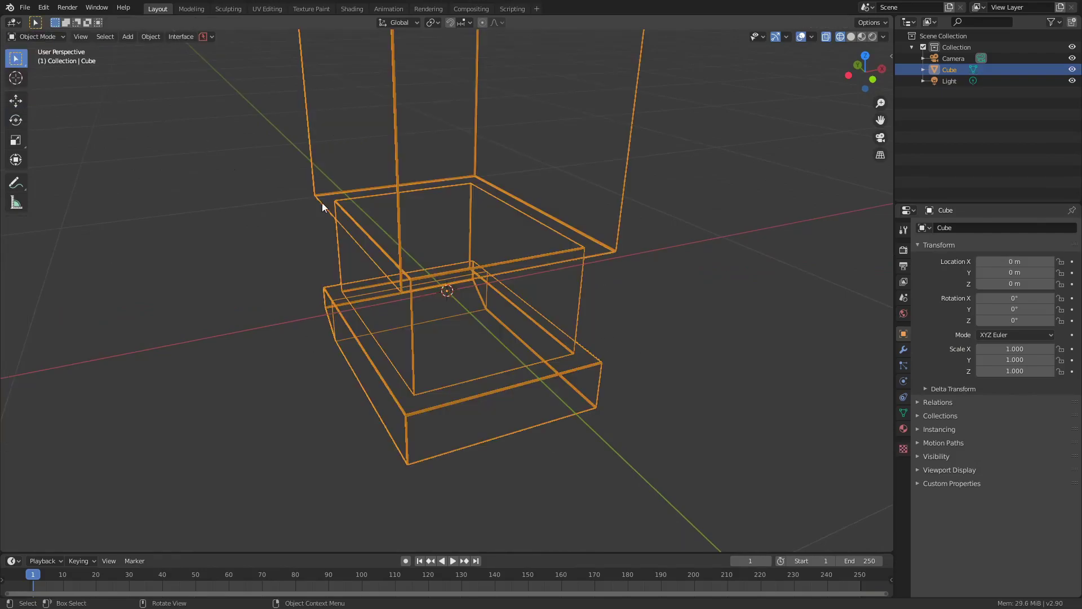
pyautogui.press('z')
pyautogui.click(483, 229)
pyautogui.moveTo(493, 237)
pyautogui.mouseDown(button='middle')
pyautogui.moveTo(632, 350)
pyautogui.moveTo(703, 309)
pyautogui.moveTo(641, 322)
pyautogui.moveTo(682, 355)
pyautogui.mouseUp(button='middle')
pyautogui.scroll(-4, 641, 318)
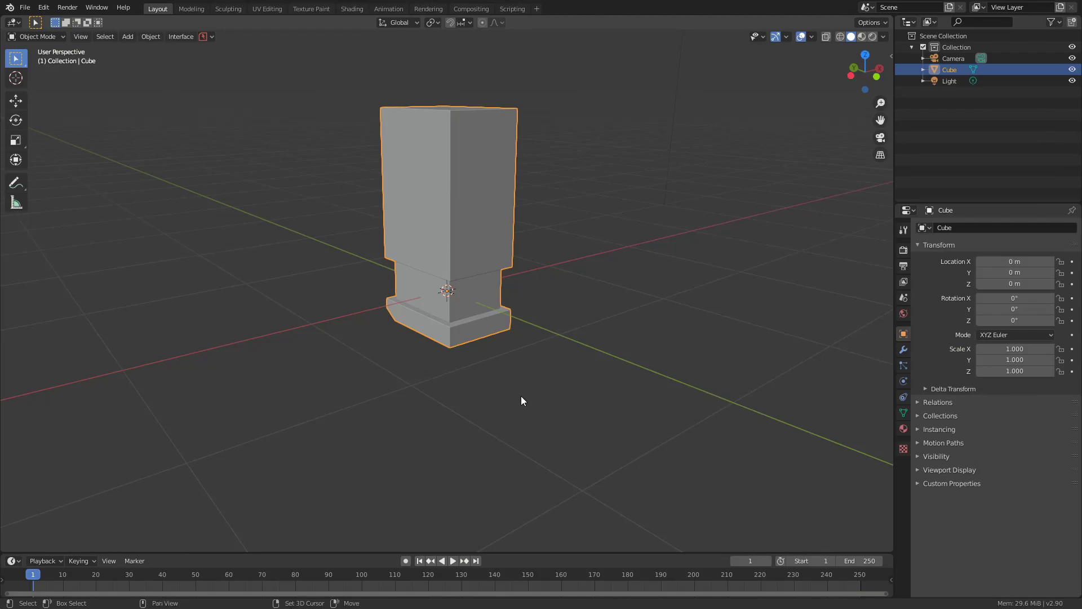
# Add a plane mesh and lower it beneath the bottom block to a Z location of about -0.234 m.
pyautogui.hotkey('shift', 'a')
pyautogui.moveTo(521, 397)
pyautogui.moveTo(515, 379)
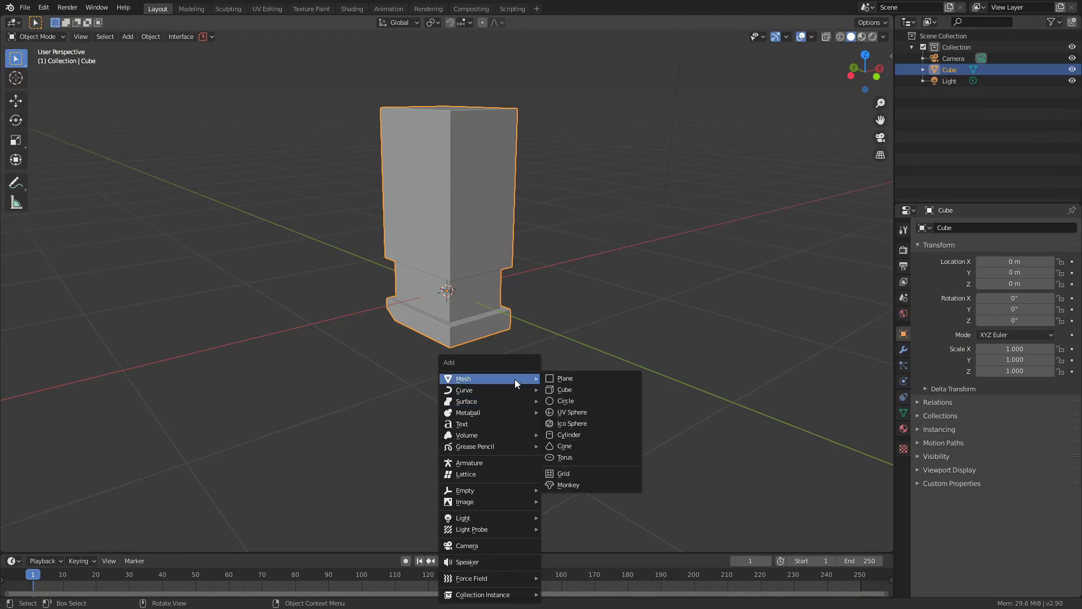
pyautogui.click(566, 377)
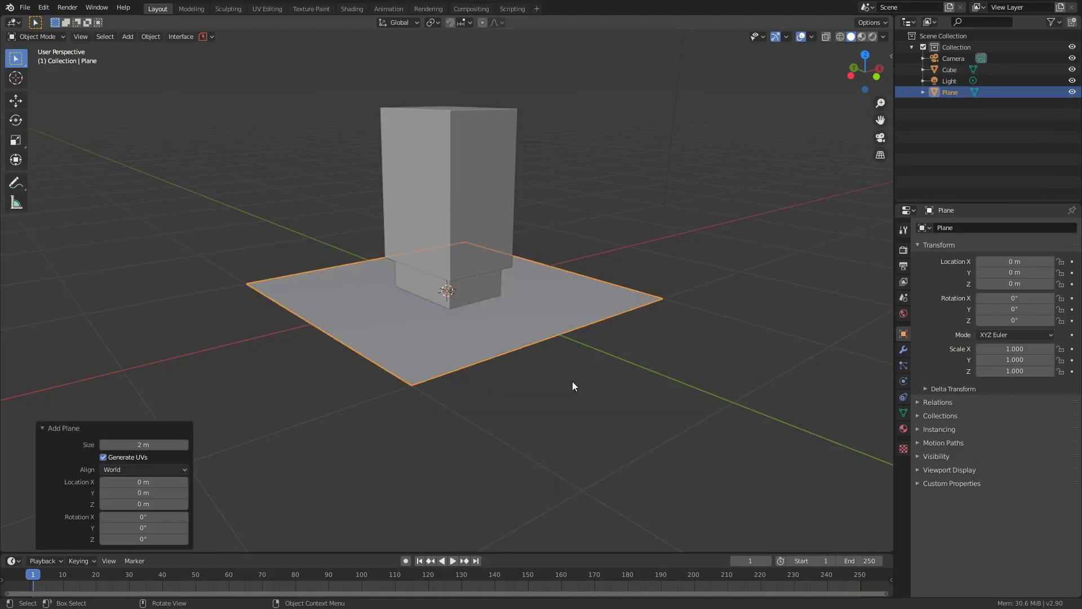
pyautogui.press('KP_1')
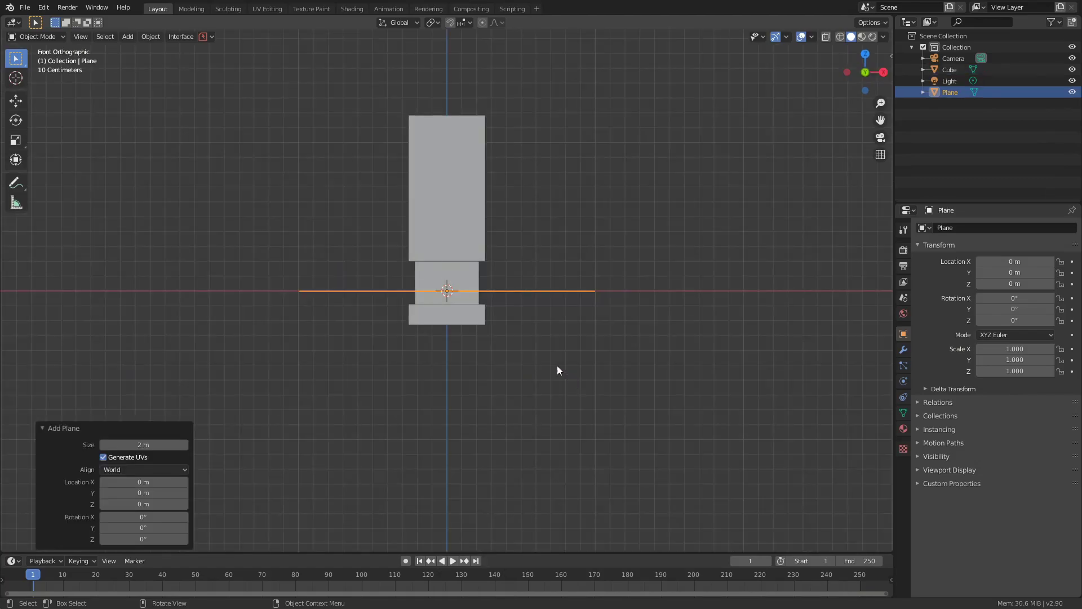
pyautogui.click(19, 100)
pyautogui.moveTo(452, 254); pyautogui.dragTo(440, 286)
pyautogui.scroll(5, 573, 348)
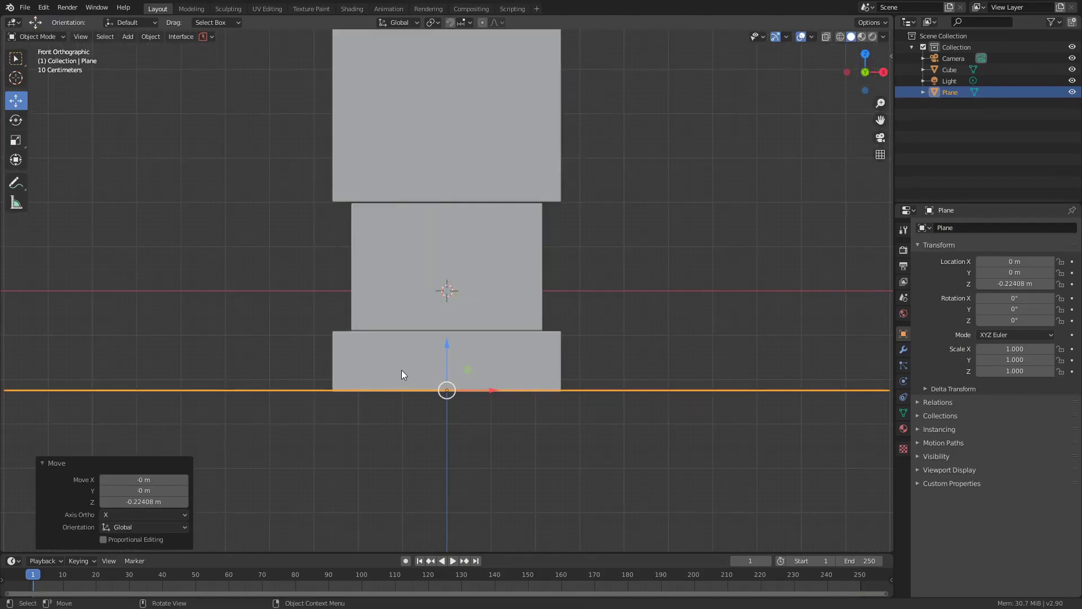
pyautogui.moveTo(448, 346); pyautogui.dragTo(441, 353)
# Scale the plane up uniformly to about 2.689 to form a wide floor.
pyautogui.moveTo(631, 380); pyautogui.dragTo(505, 375, button='middle')
pyautogui.scroll(-3, 611, 408)
pyautogui.press('s')
pyautogui.click(651, 306)
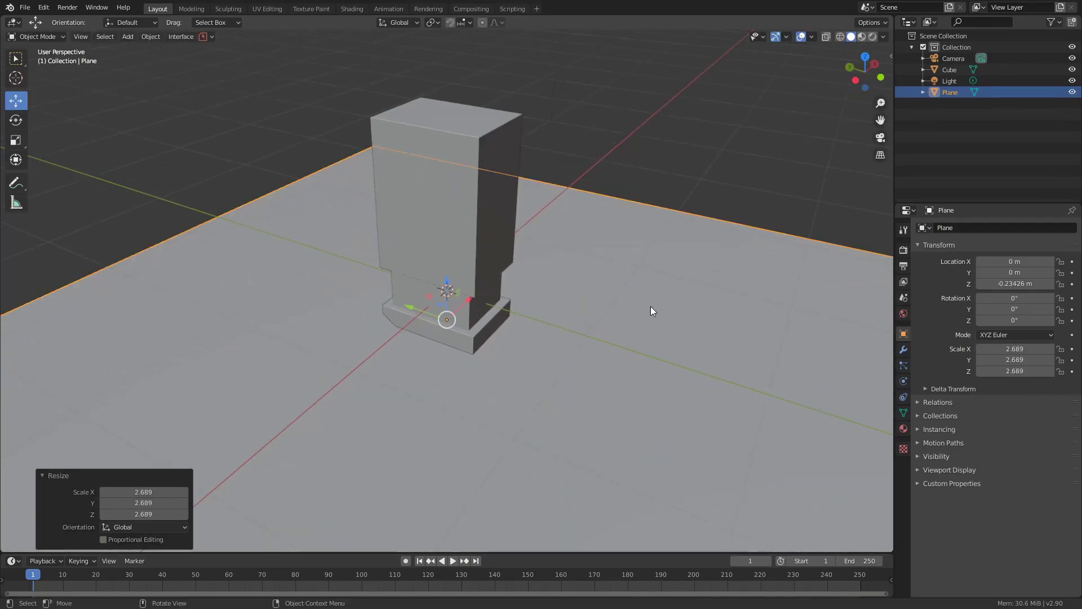
pyautogui.scroll(-3, 647, 314)
# Extrude the plane's back edge on the +Y side upward about 2.34 m to form a wall behind the block.
pyautogui.press('Tab')
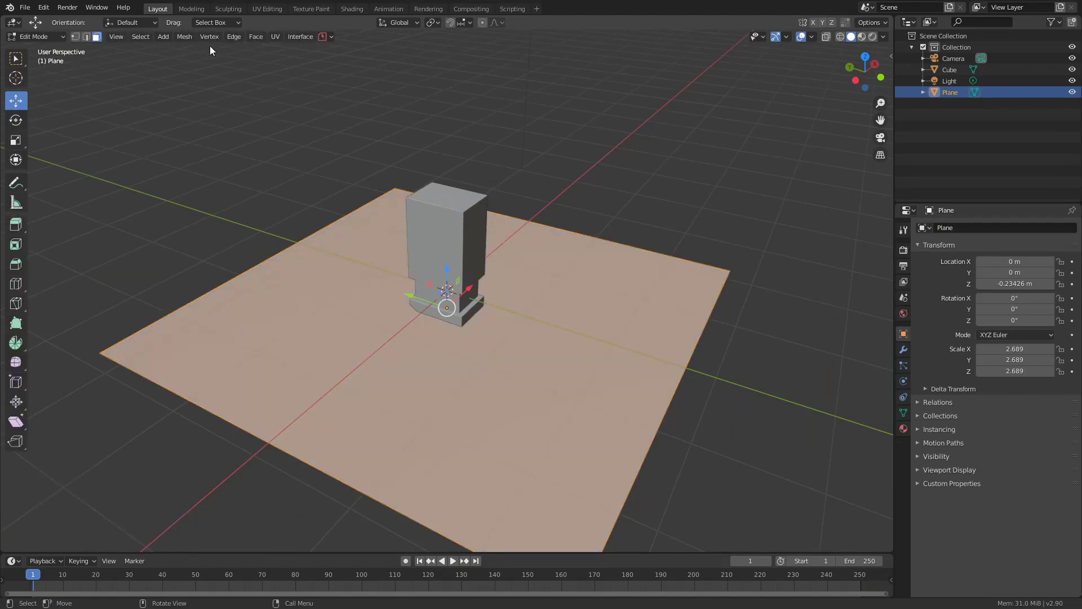
pyautogui.press('2')
pyautogui.click(308, 238)
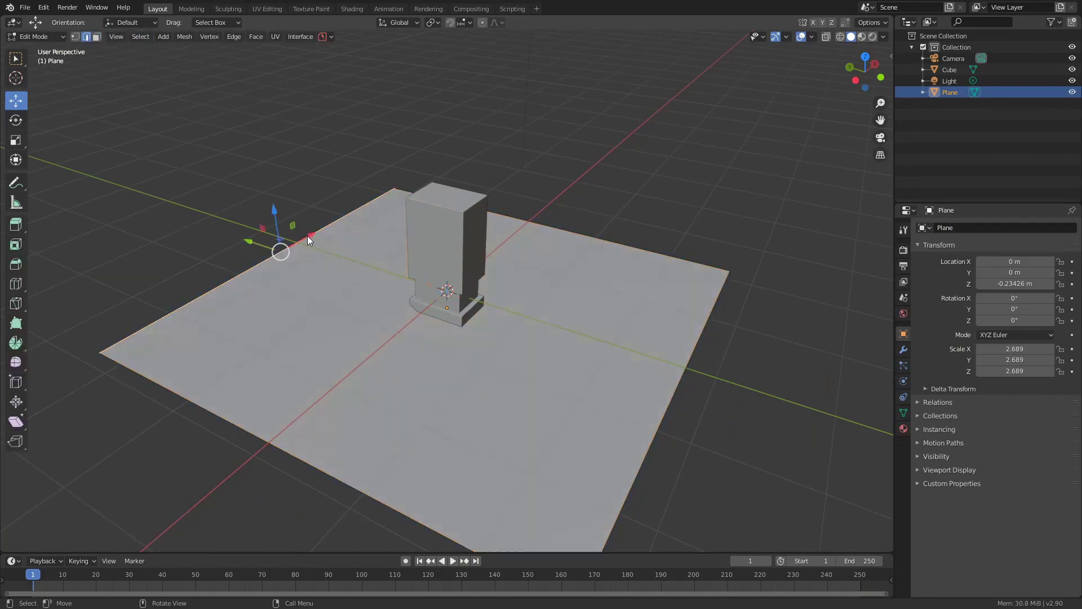
pyautogui.click(19, 225)
pyautogui.moveTo(278, 222); pyautogui.dragTo(284, 80)
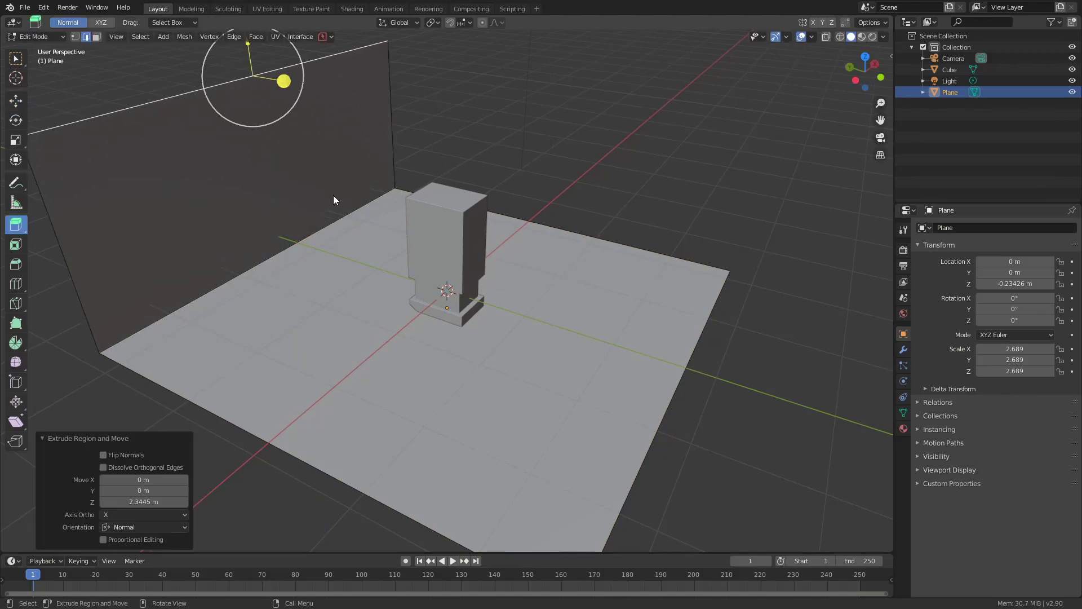
# Bevel the edge between floor and wall with an offset of about 0.157 m and 12 segments, and deselect it.
pyautogui.click(326, 226)
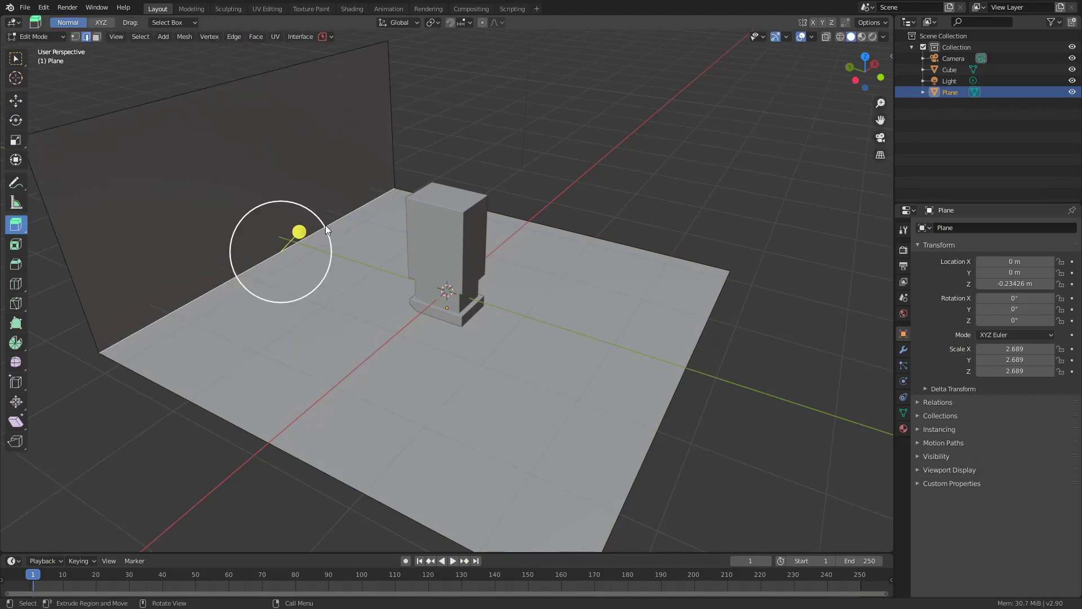
pyautogui.click(16, 264)
pyautogui.moveTo(309, 223); pyautogui.dragTo(337, 206)
pyautogui.click(113, 415)
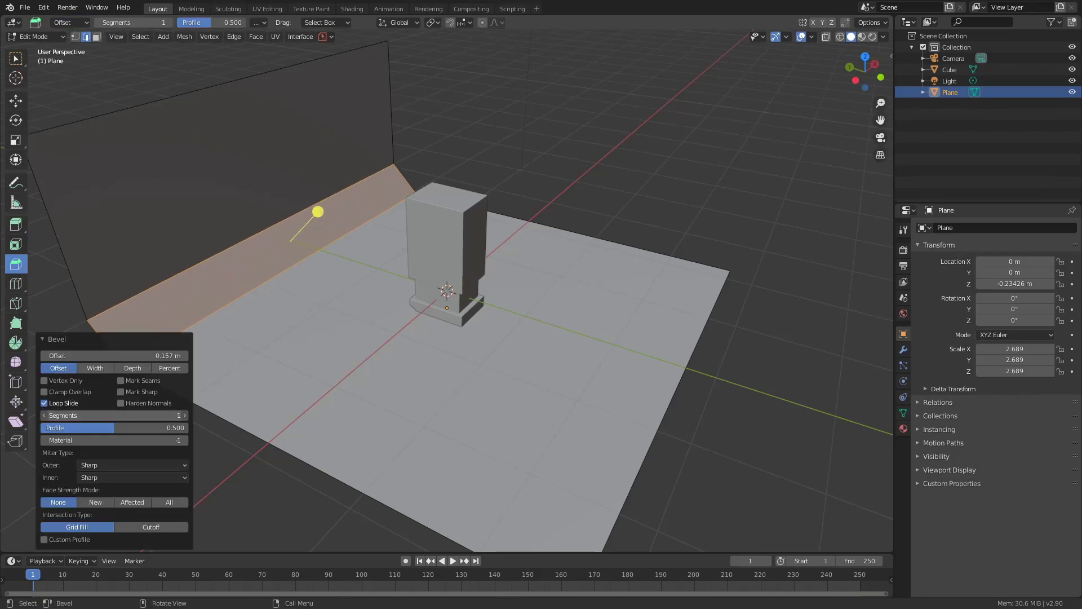
pyautogui.write('2')
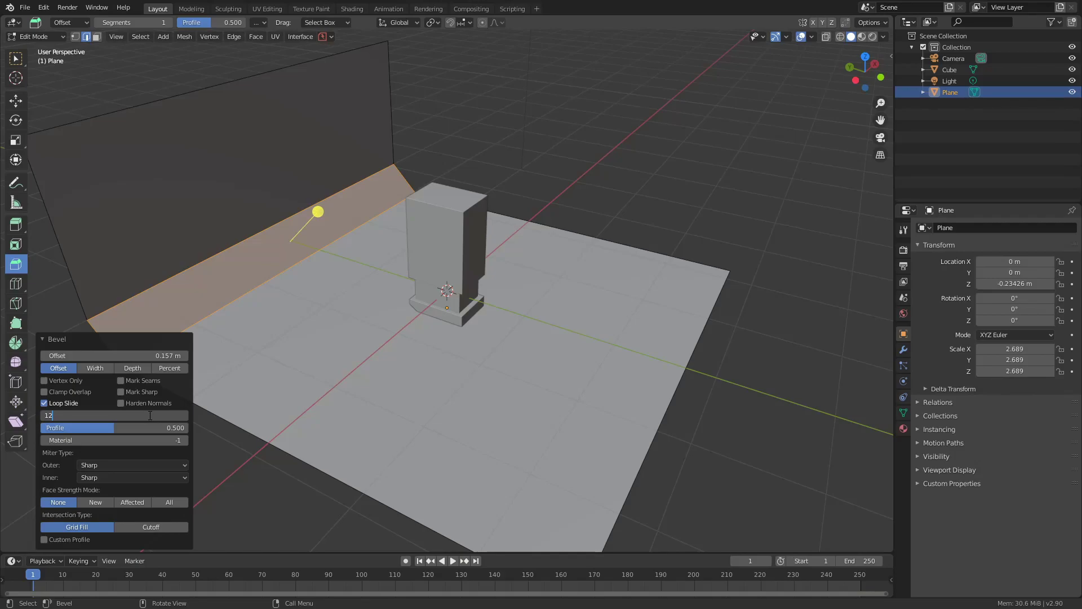
pyautogui.press('Return')
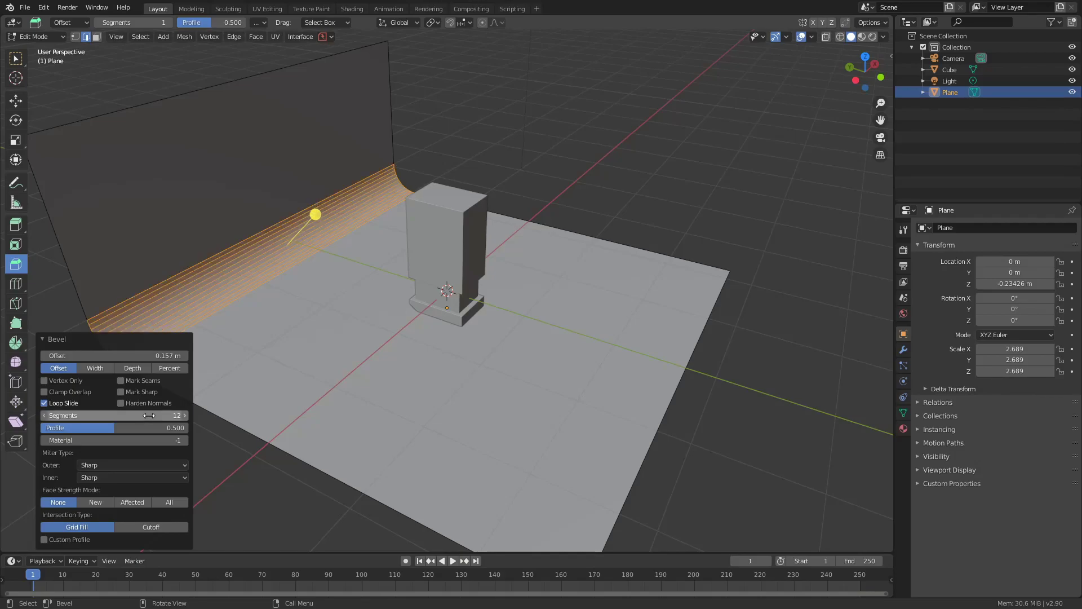
pyautogui.click(440, 327)
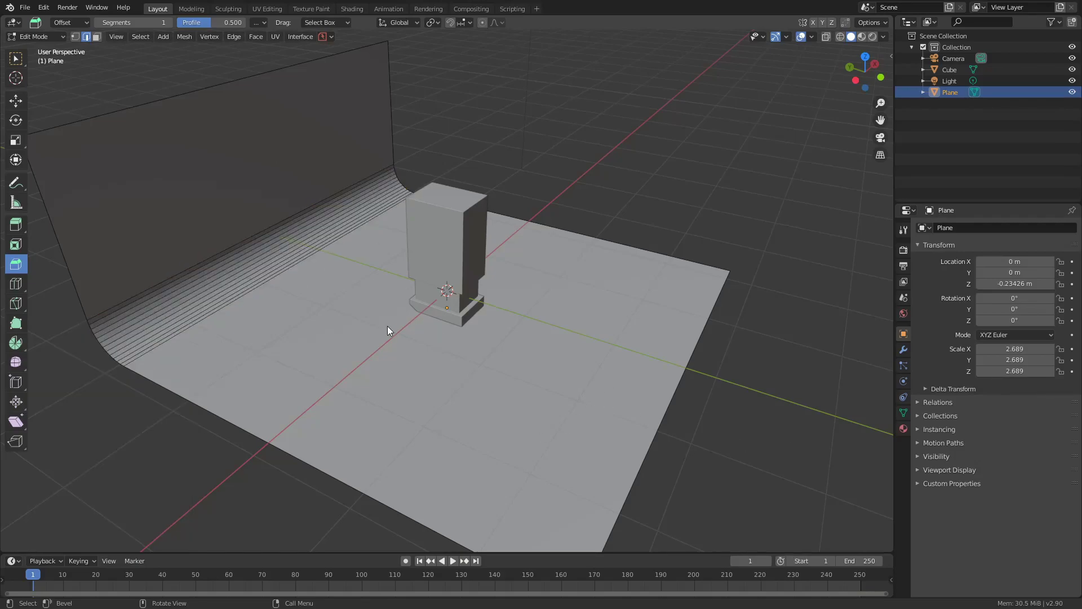
# Finish editing the backdrop mesh and apply smooth shading to the whole plane object.
pyautogui.press('Tab')
pyautogui.rightClick(354, 278)
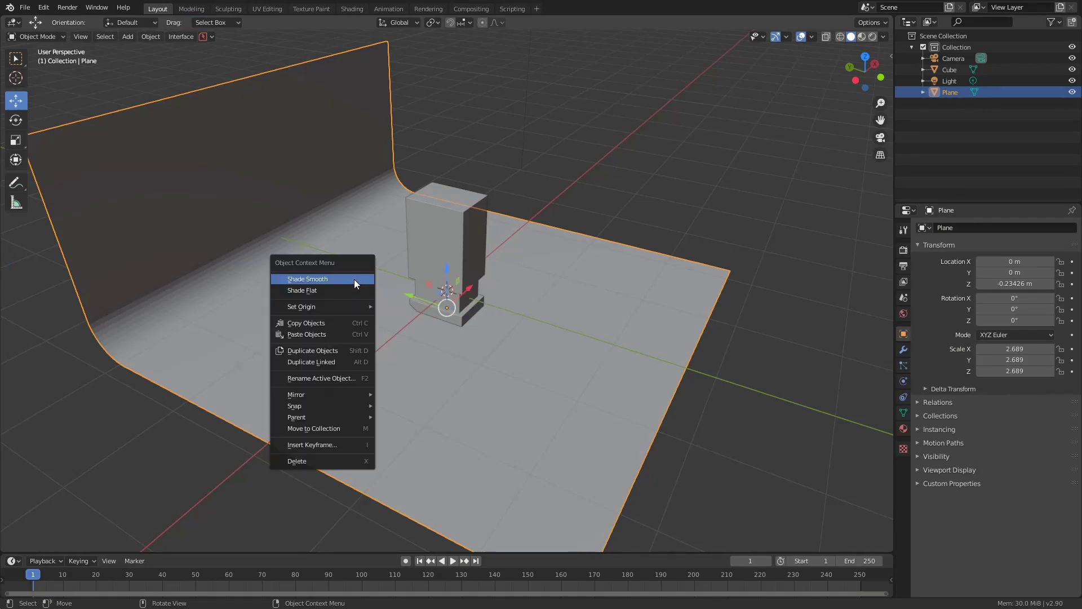
pyautogui.click(354, 279)
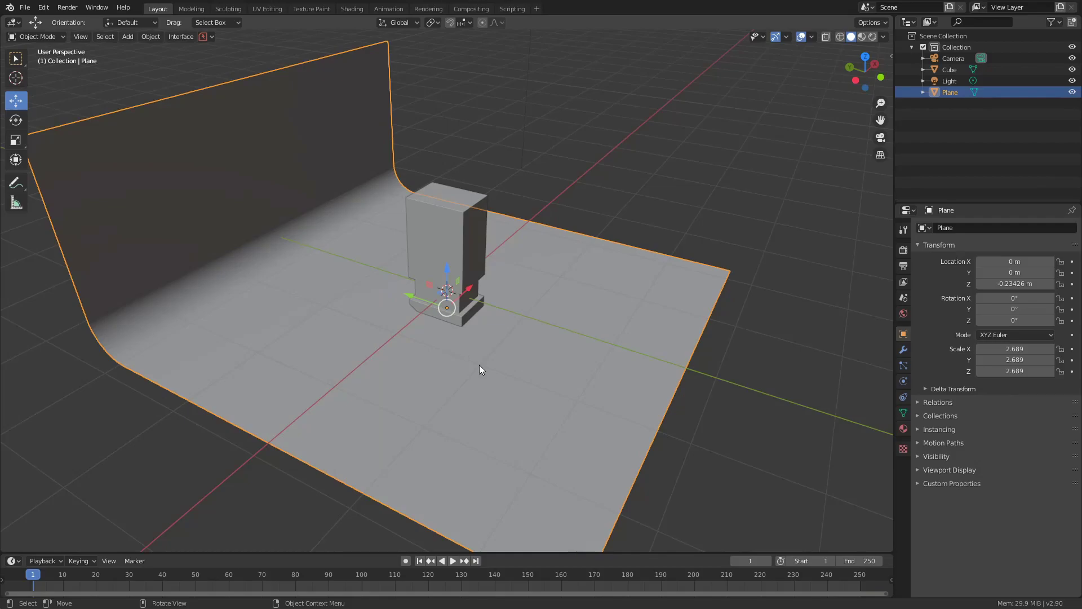
# Add a Bezier curve at the origin and move it about 0.846 m along Y, clear of the block.
pyautogui.moveTo(559, 384); pyautogui.dragTo(560, 408, button='middle')
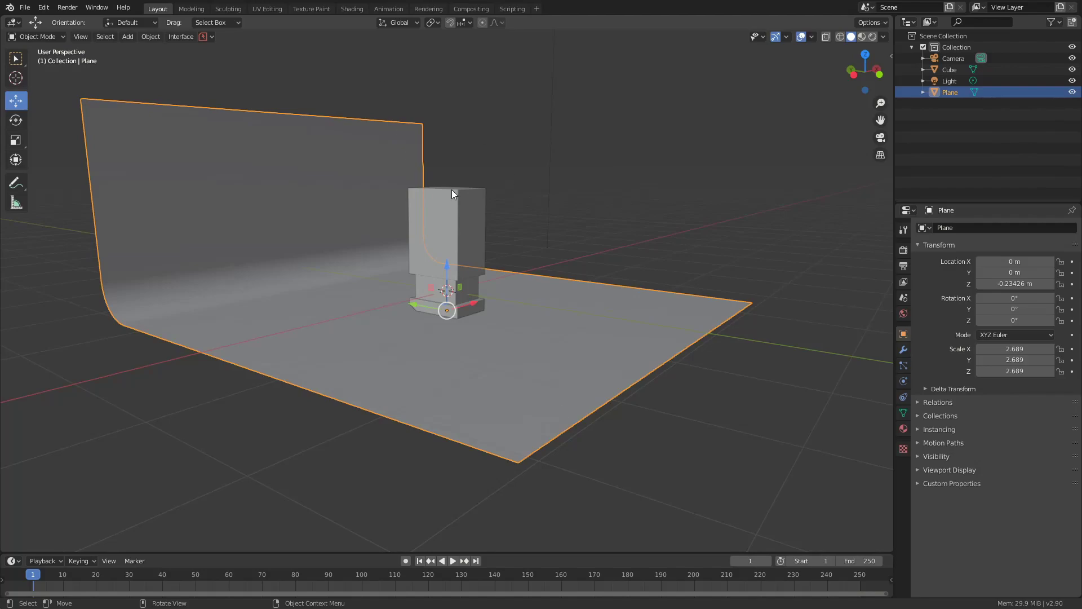
pyautogui.moveTo(482, 218); pyautogui.dragTo(486, 244, button='middle')
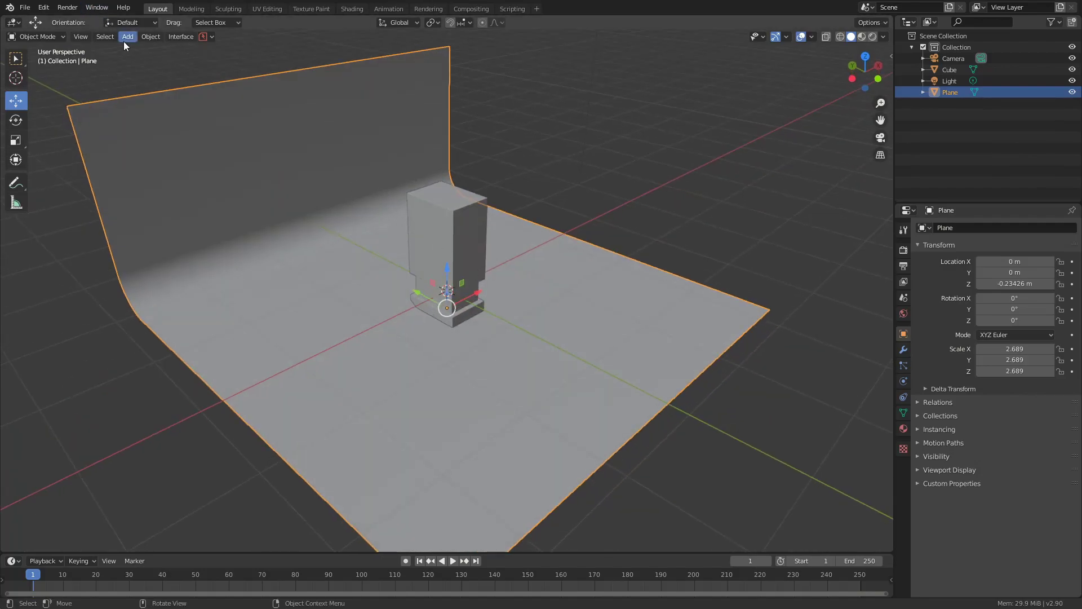
pyautogui.click(127, 36)
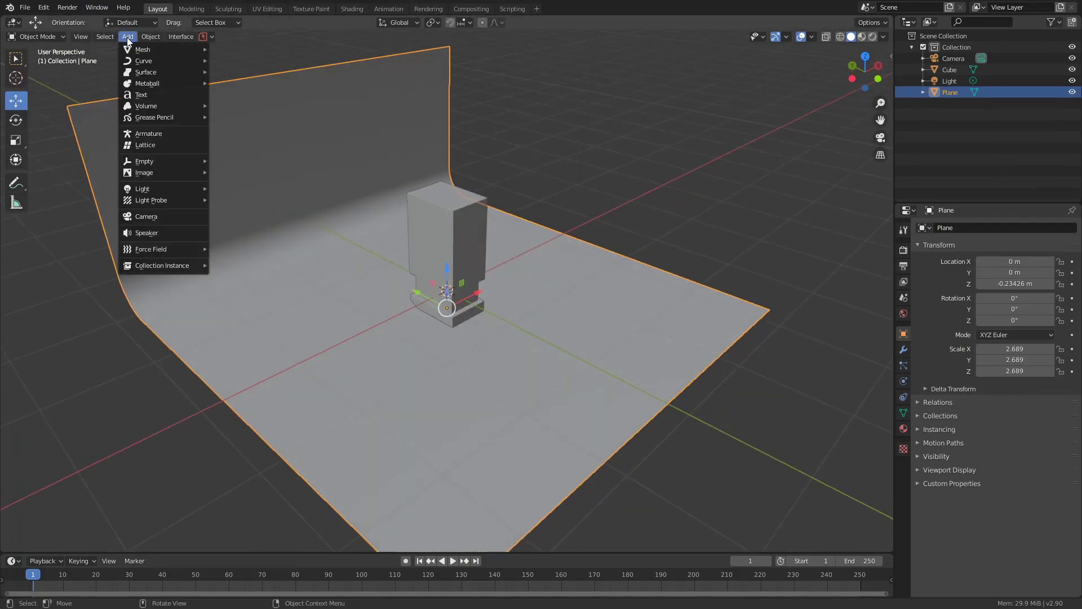
pyautogui.moveTo(153, 61)
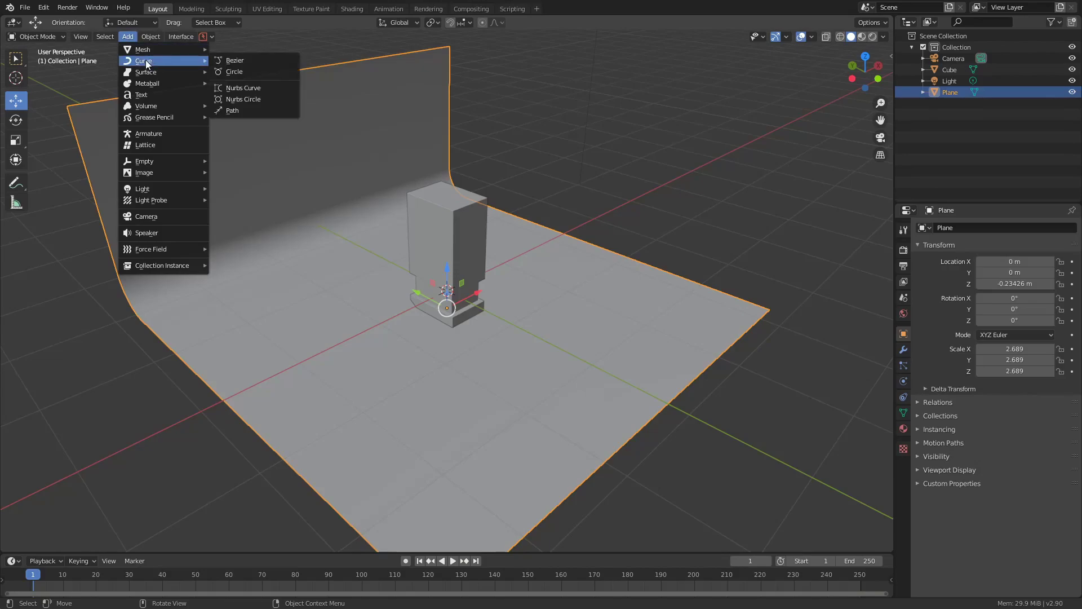
pyautogui.click(230, 59)
pyautogui.moveTo(406, 248); pyautogui.dragTo(524, 297, button='middle')
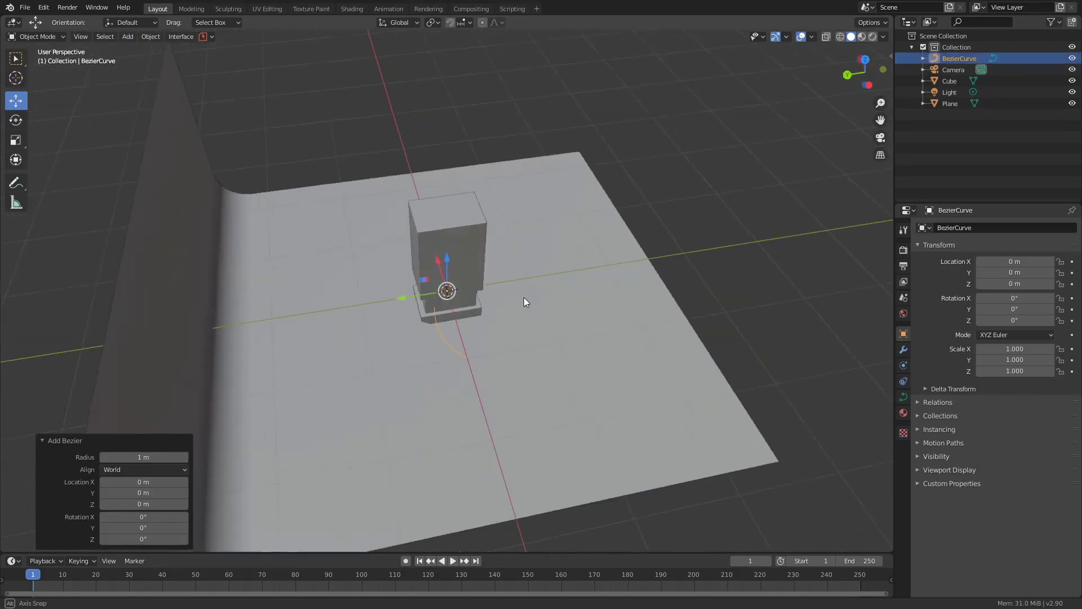
pyautogui.moveTo(424, 297); pyautogui.dragTo(351, 309)
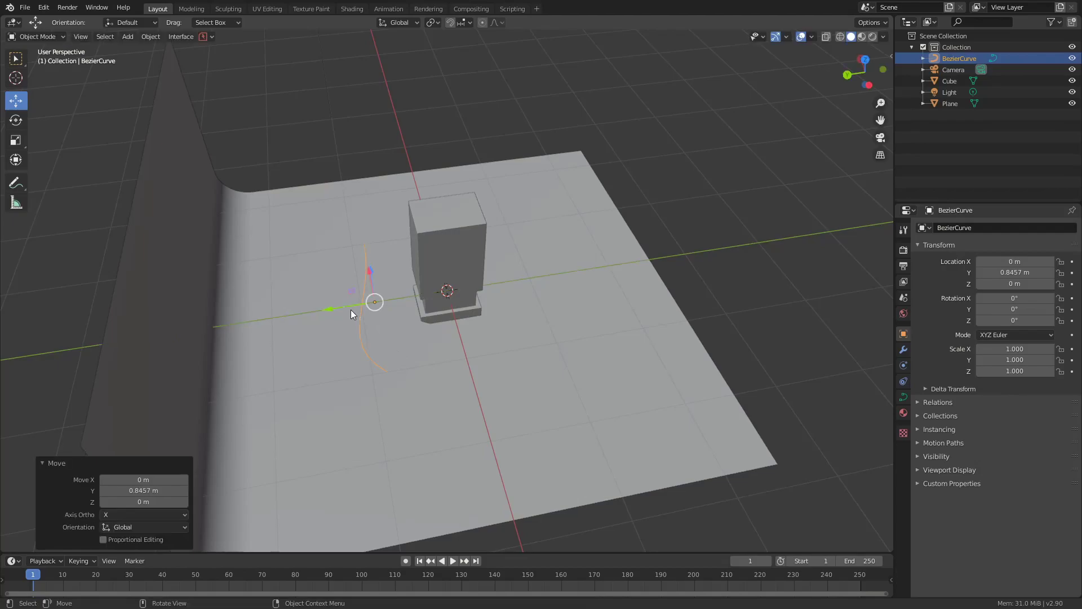
# Rotate the Bezier curve to about 175°, 9.78°, 119° and move it about -0.687 m along X.
pyautogui.click(17, 119)
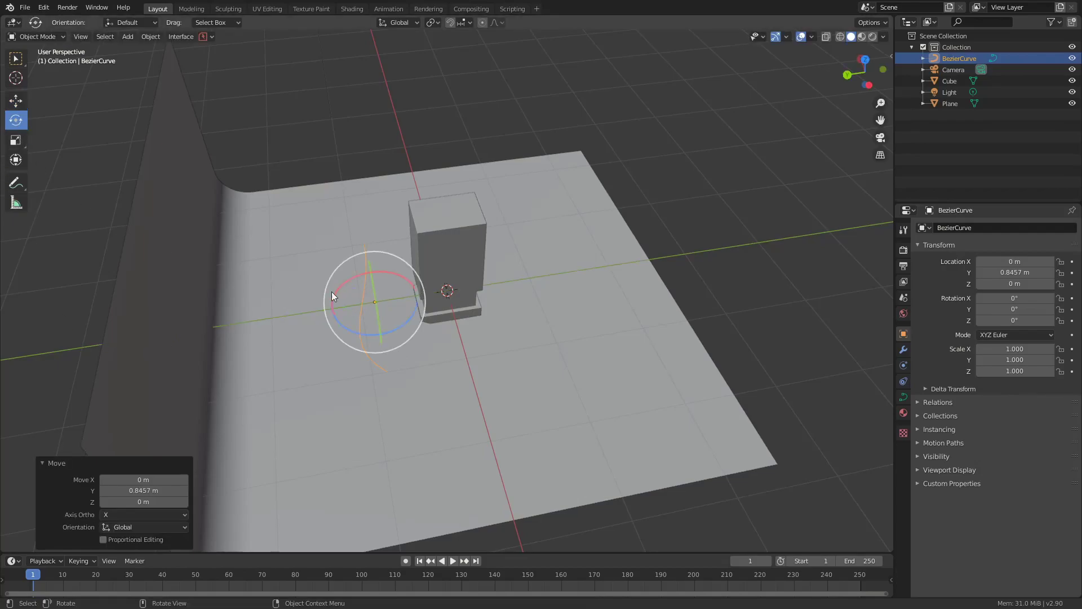
pyautogui.moveTo(402, 326); pyautogui.dragTo(418, 224)
pyautogui.moveTo(373, 298); pyautogui.dragTo(350, 116)
pyautogui.hotkey('shift', 'space')
pyautogui.press('g')
pyautogui.moveTo(350, 117); pyautogui.dragTo(406, 353, button='middle')
pyautogui.moveTo(387, 338); pyautogui.dragTo(456, 363)
pyautogui.moveTo(457, 363); pyautogui.dragTo(535, 311, button='middle')
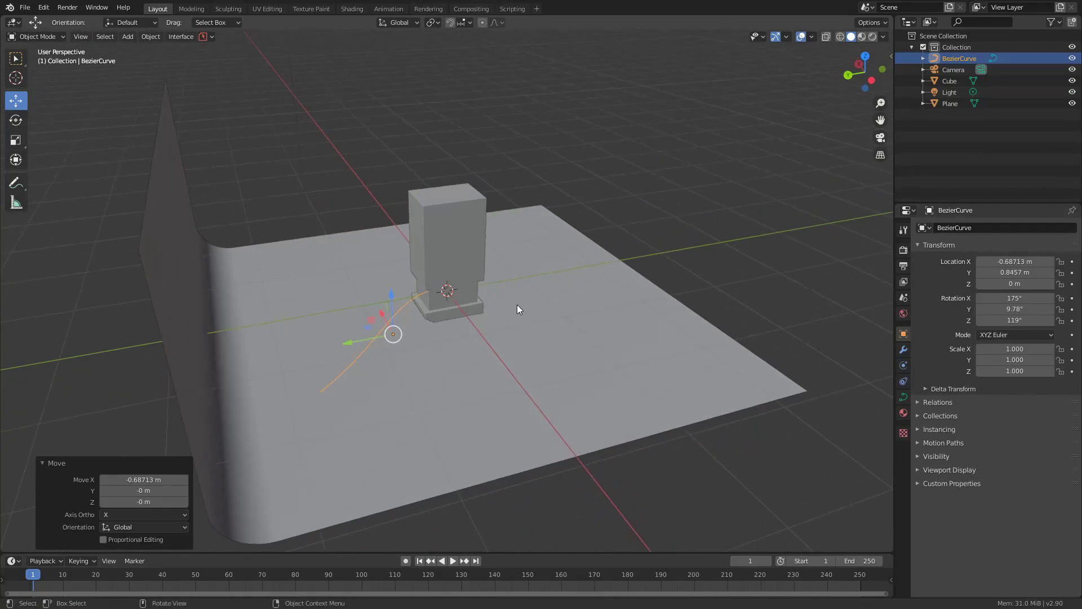
# In the front view, rotate the curve level to about 165°, -2.69°, 133° and lower it about 0.216 m toward the floor.
pyautogui.press('KP_1')
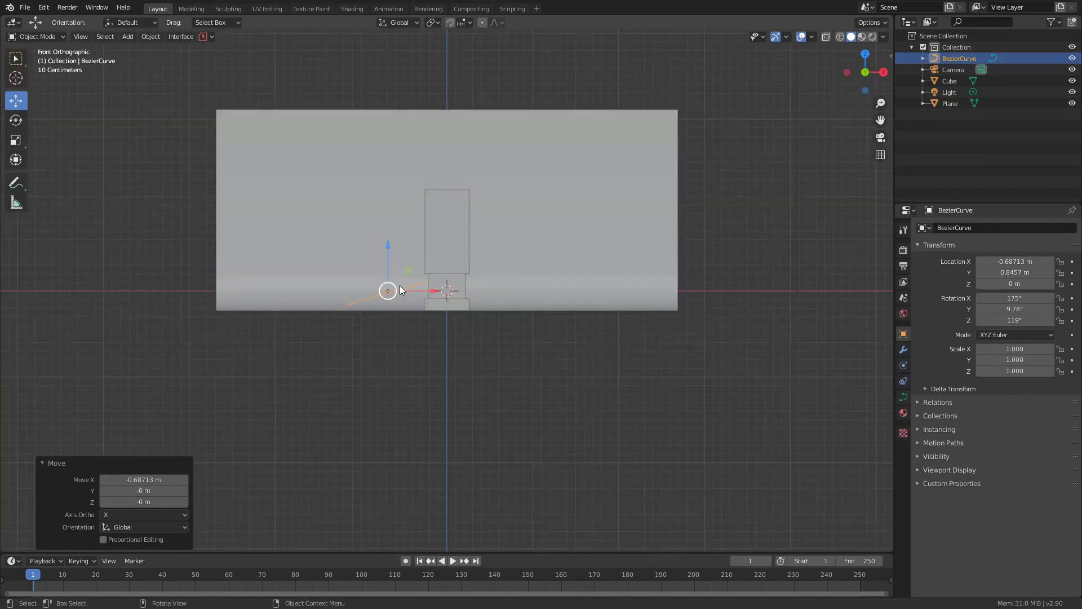
pyautogui.scroll(3, 573, 287)
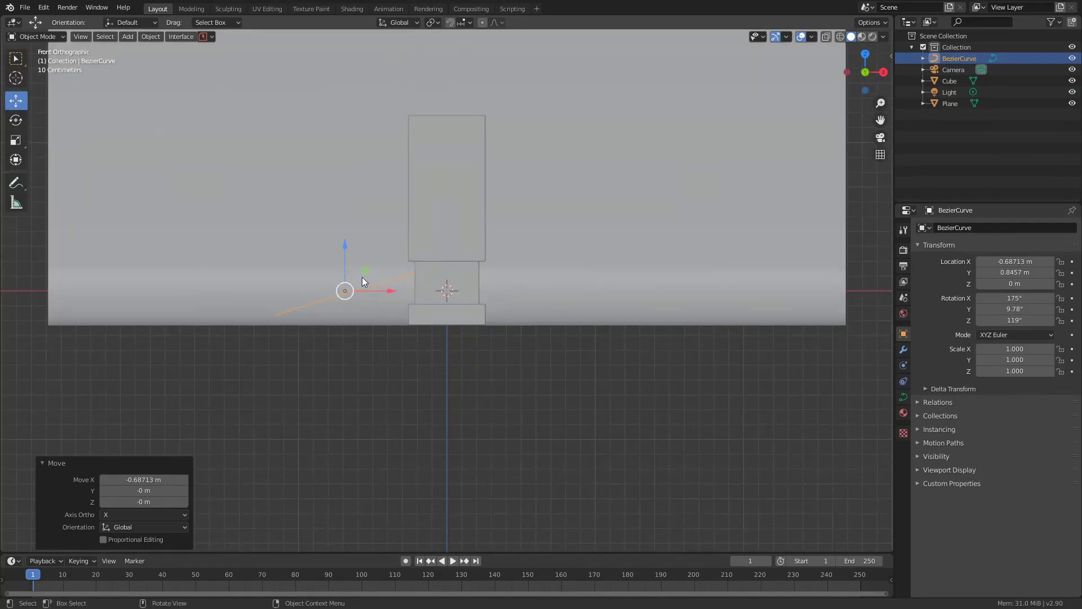
pyautogui.click(16, 78)
pyautogui.click(16, 120)
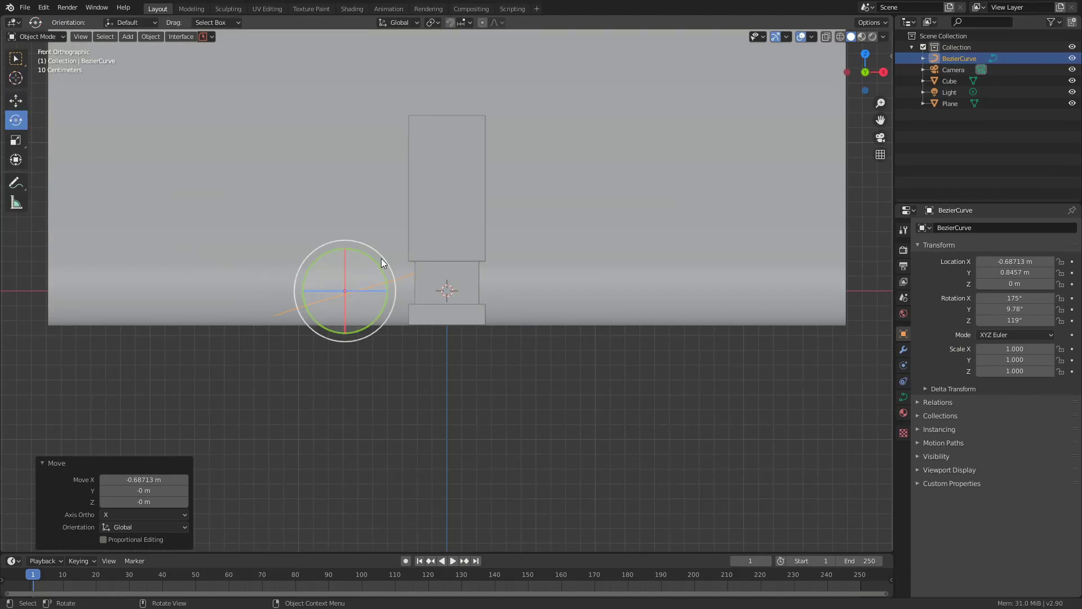
pyautogui.moveTo(373, 263); pyautogui.dragTo(390, 283)
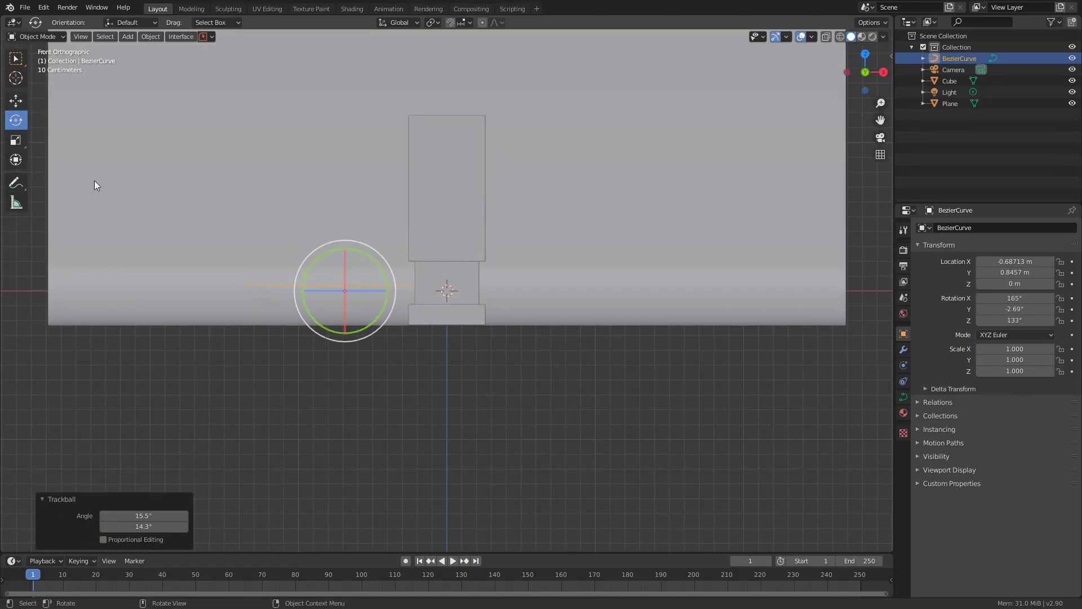
pyautogui.click(16, 101)
pyautogui.moveTo(342, 255); pyautogui.dragTo(368, 294)
pyautogui.moveTo(385, 352); pyautogui.dragTo(533, 443, button='middle')
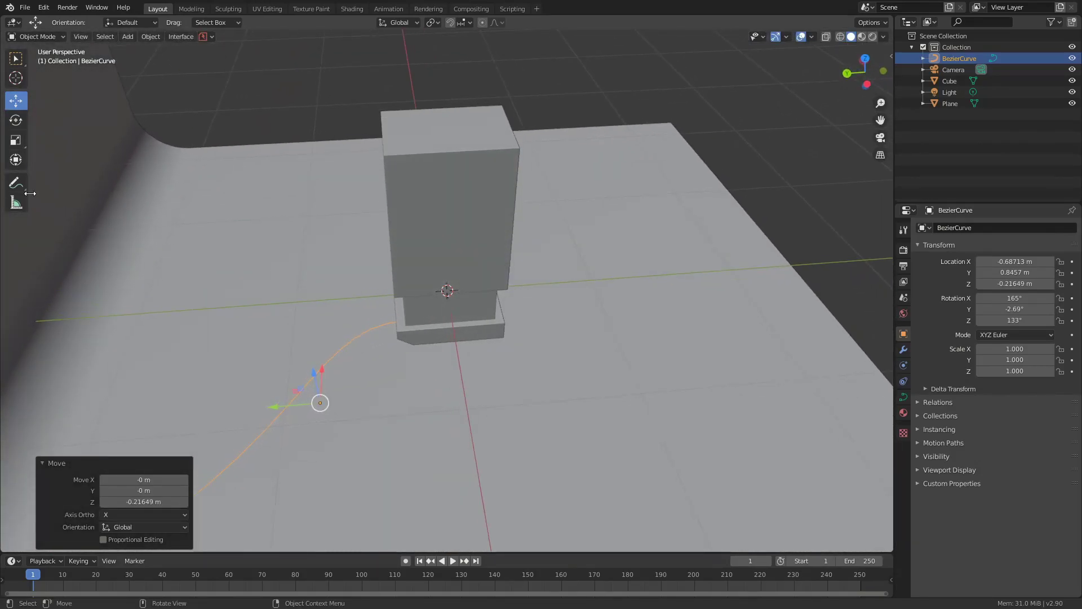
# Rotate the curve about 22.9° around Z and move it about -0.296 m along Y toward the block's base.
pyautogui.click(16, 120)
pyautogui.moveTo(353, 422); pyautogui.dragTo(370, 409)
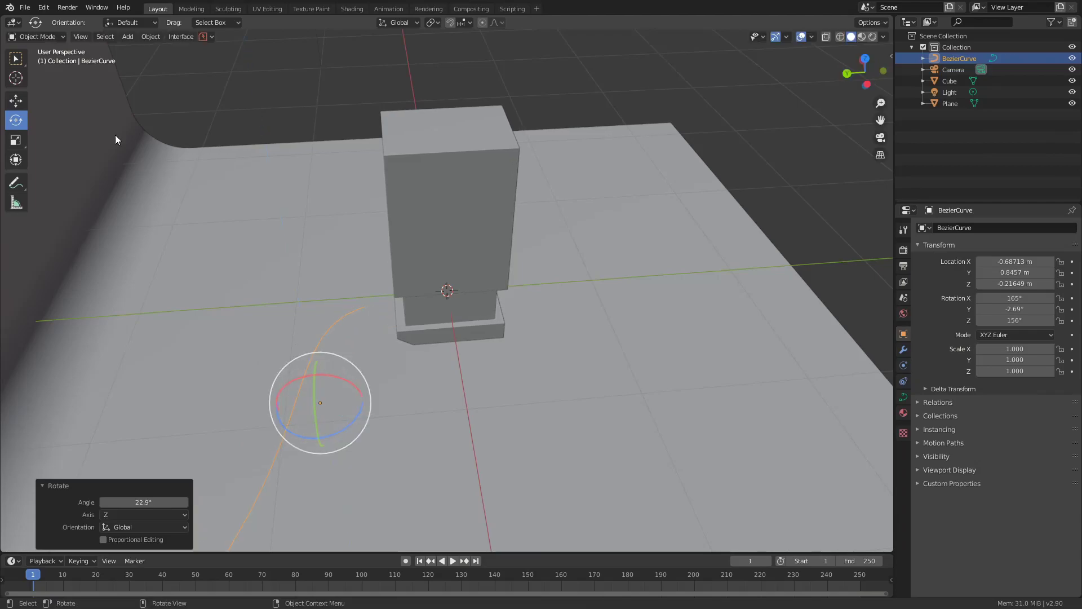
pyautogui.click(16, 100)
pyautogui.moveTo(294, 401); pyautogui.dragTo(338, 393)
# Flatten the curve to the floor with a rotation of about 179°, 1.28°, 156° and reposition it to about Y 0.732 m, Z -0.203 m.
pyautogui.click(16, 121)
pyautogui.press('r')
pyautogui.press('r')
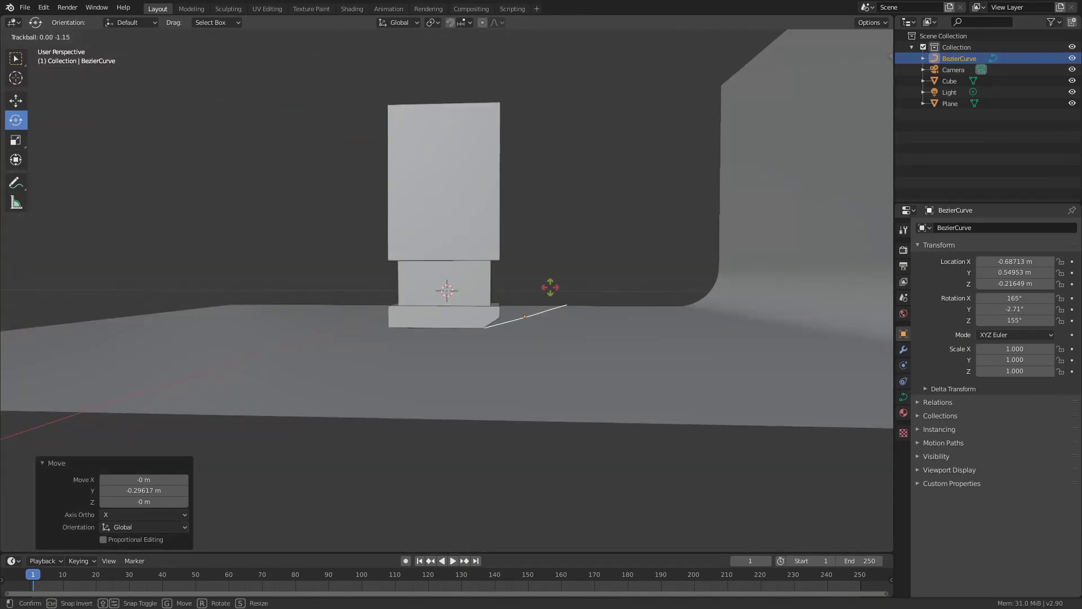
pyautogui.click(550, 285)
pyautogui.moveTo(547, 280)
pyautogui.mouseDown()
pyautogui.moveTo(590, 315)
pyautogui.moveTo(545, 281)
pyautogui.mouseUp()
pyautogui.click(16, 100)
pyautogui.moveTo(545, 281); pyautogui.dragTo(599, 356, button='middle')
# Edit the curve and move its outer end control point closer to the block, including about -0.132 m along Y.
pyautogui.press('Tab')
pyautogui.scroll(5, 702, 331)
pyautogui.scroll(-5, 701, 331)
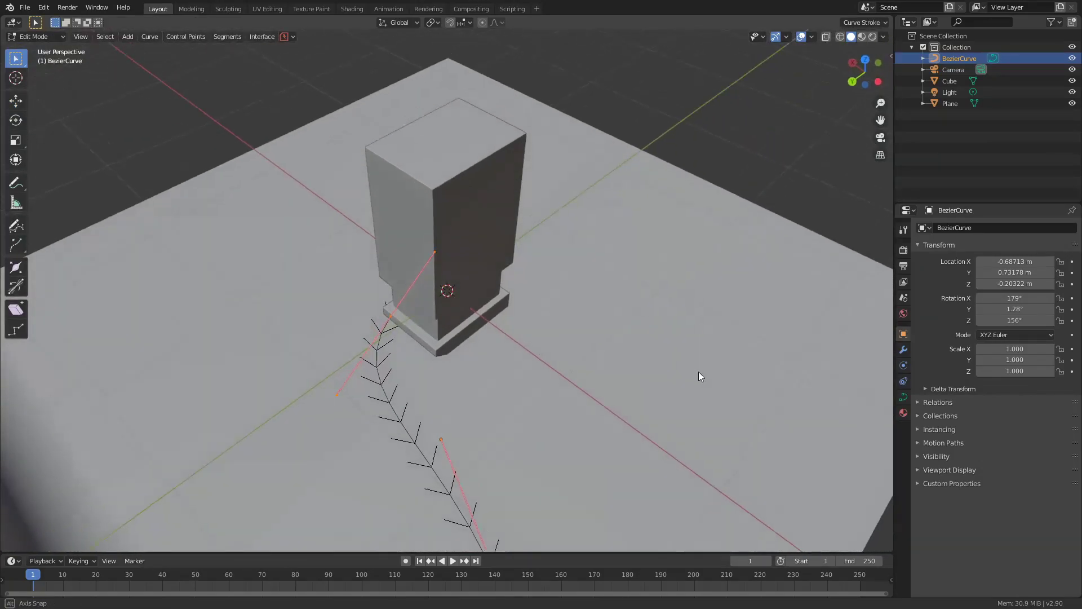
pyautogui.moveTo(692, 369); pyautogui.dragTo(783, 372, button='middle')
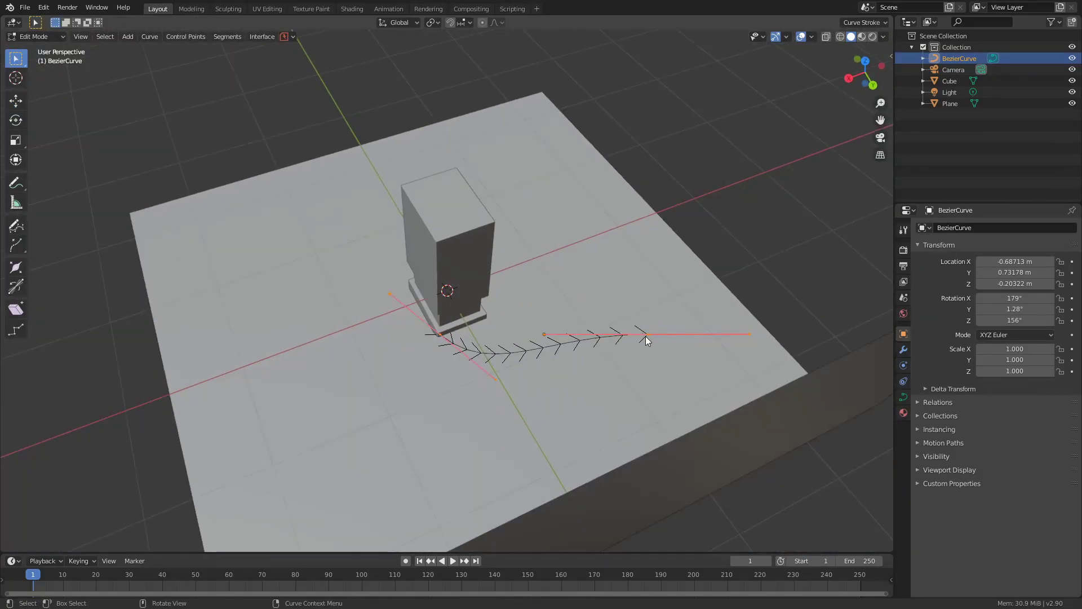
pyautogui.click(647, 336)
pyautogui.click(15, 101)
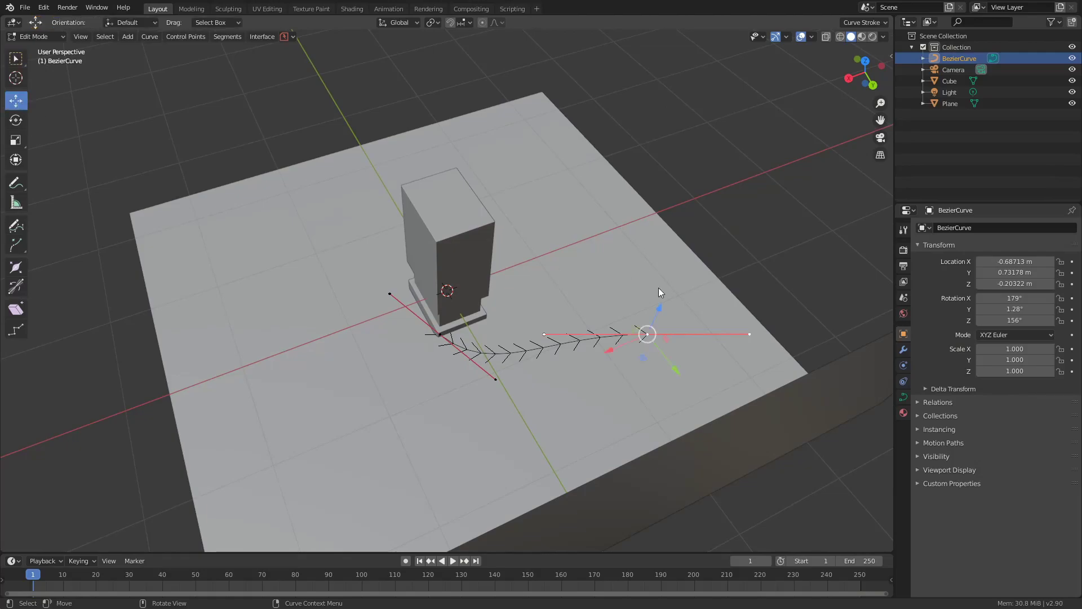
pyautogui.moveTo(606, 361); pyautogui.dragTo(628, 348)
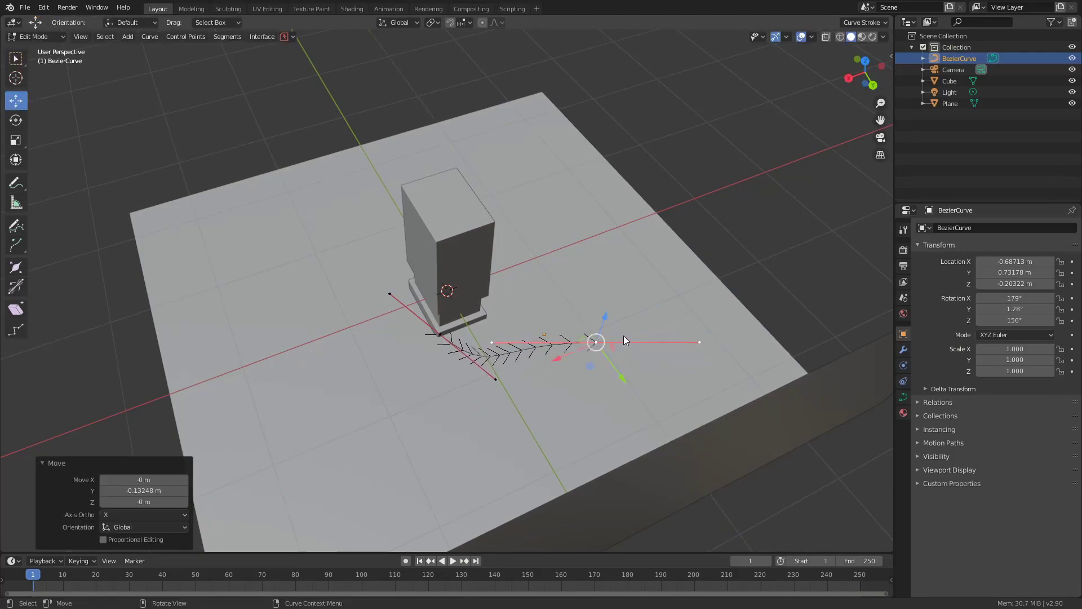
# Extrude a new curve point from the outer end by about -1.68, 0.28, 0.36 m past the floor's edge, and finish editing.
pyautogui.press('g')
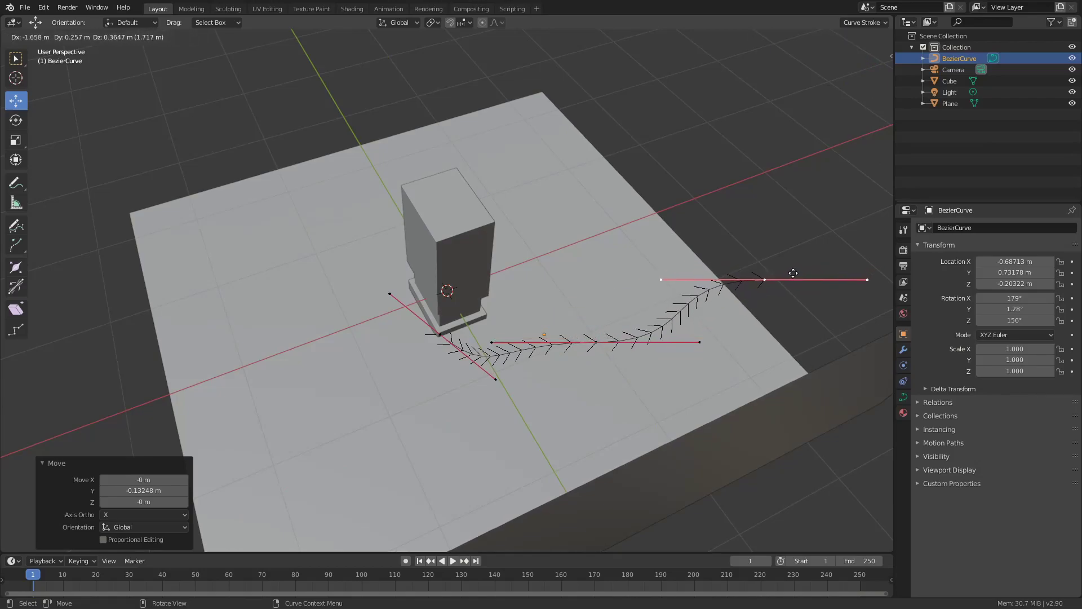
pyautogui.click(796, 280)
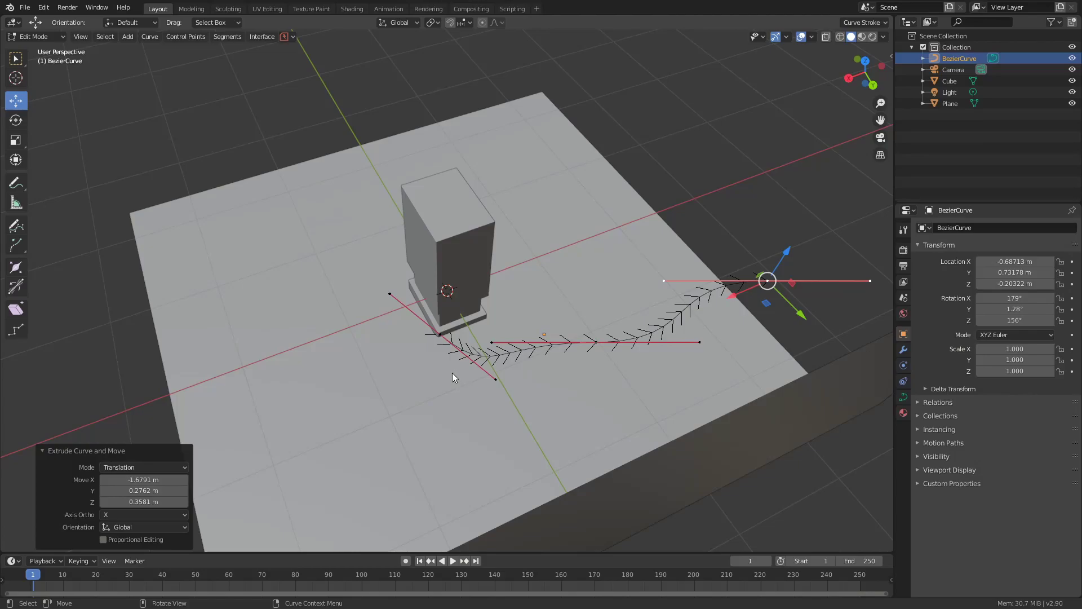
pyautogui.moveTo(478, 286); pyautogui.dragTo(399, 247, button='middle')
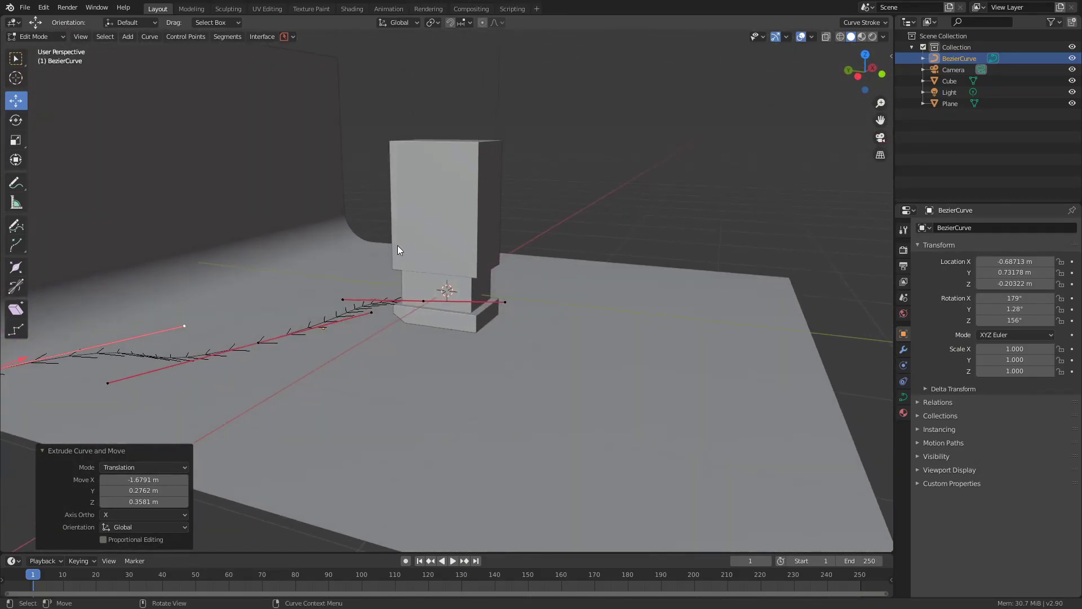
pyautogui.press('Tab')
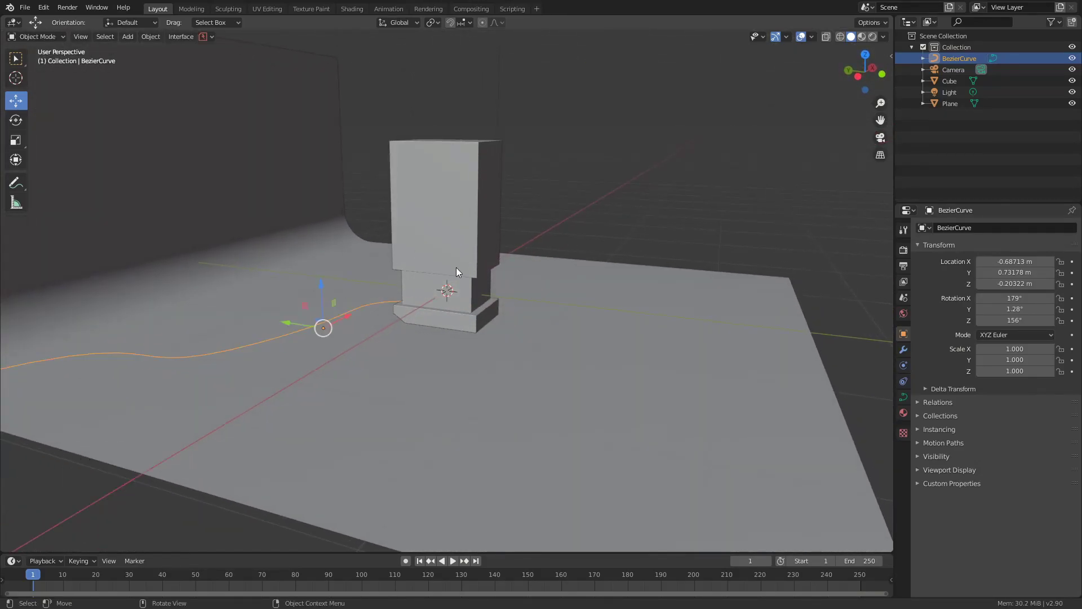
# Give the curve a cable-like thickness with a bevel depth of 0.01 m, and select the backdrop plane.
pyautogui.click(905, 398)
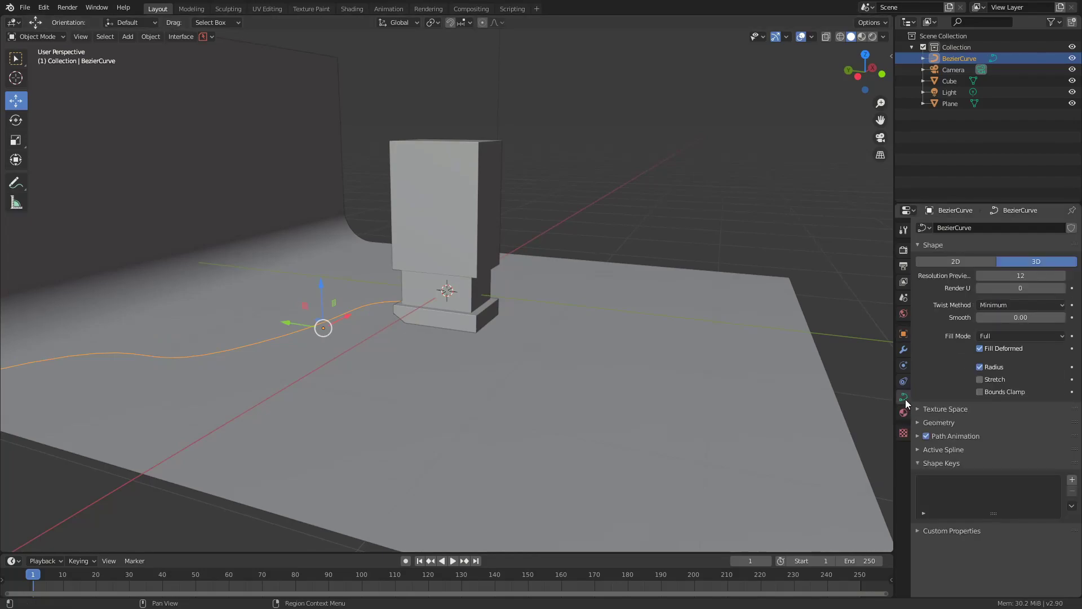
pyautogui.click(939, 423)
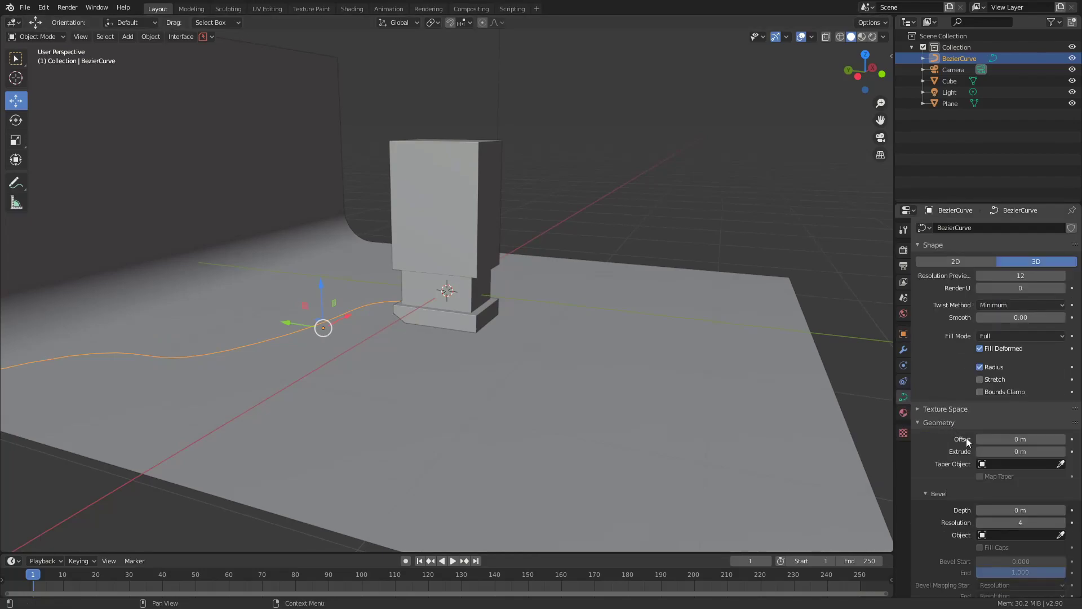
pyautogui.click(1011, 511)
pyautogui.press('BackSpace')
pyautogui.press('BackSpace')
pyautogui.press('BackSpace')
pyautogui.write('0.01')
pyautogui.press('Return')
pyautogui.click(598, 417)
# Add a text object at the origin and delete its default text.
pyautogui.moveTo(598, 417); pyautogui.dragTo(342, 340, button='middle')
pyautogui.moveTo(266, 305); pyautogui.dragTo(278, 341, button='middle')
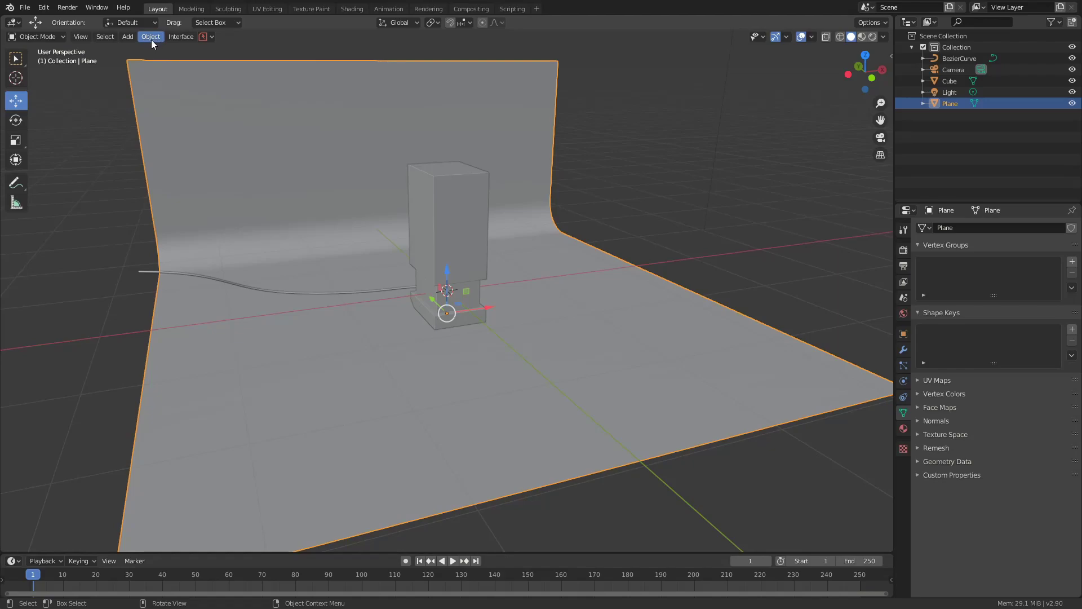
pyautogui.click(133, 38)
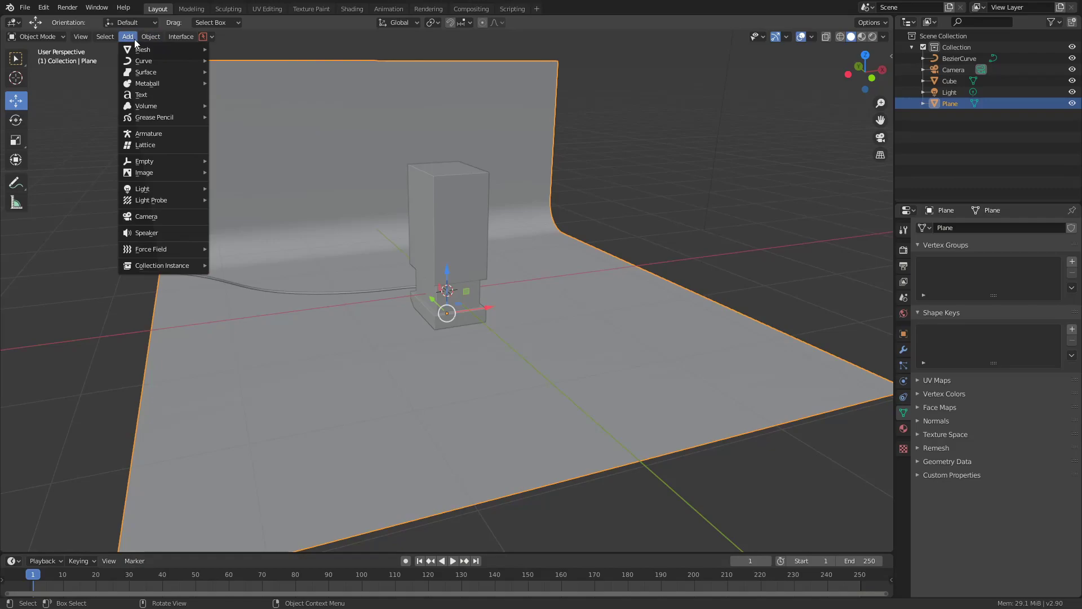
pyautogui.click(165, 96)
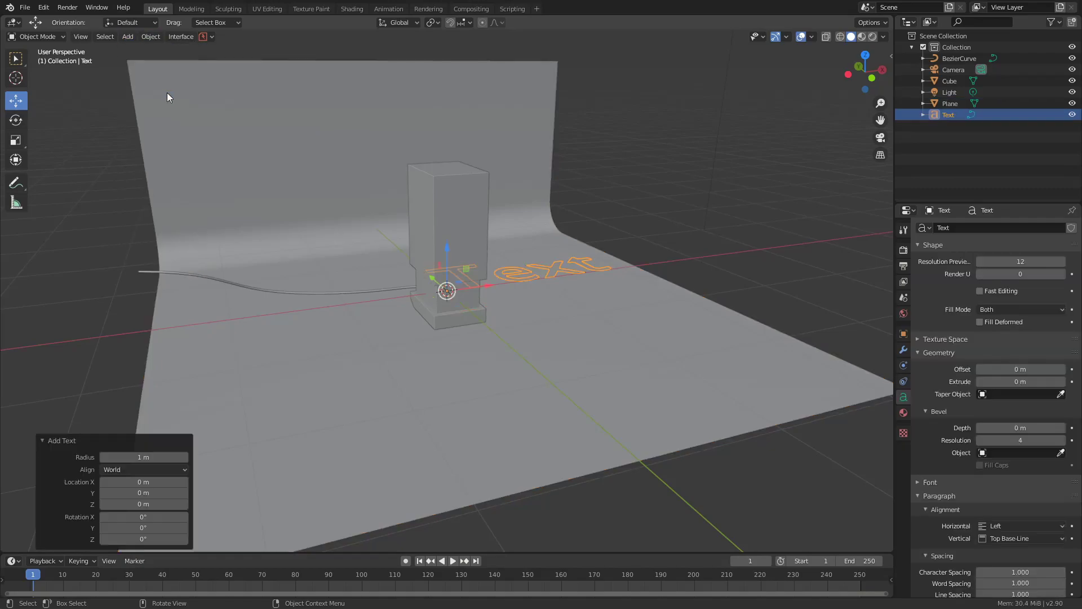
pyautogui.press('Tab')
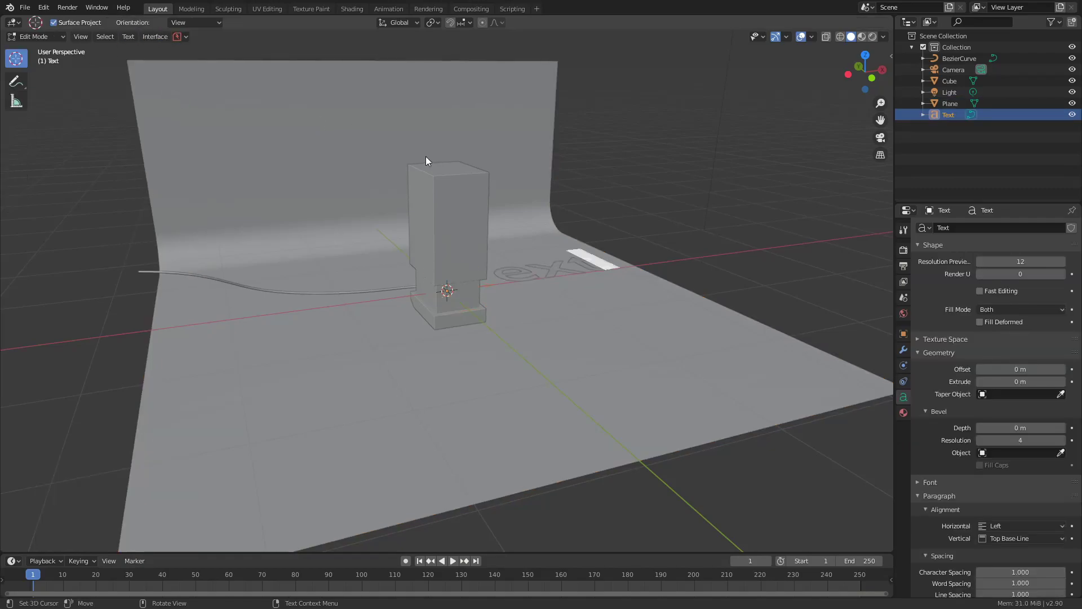
pyautogui.press('BackSpace')
pyautogui.press('BackSpace')
pyautogui.press('BackSpace')
pyautogui.press('BackSpace')
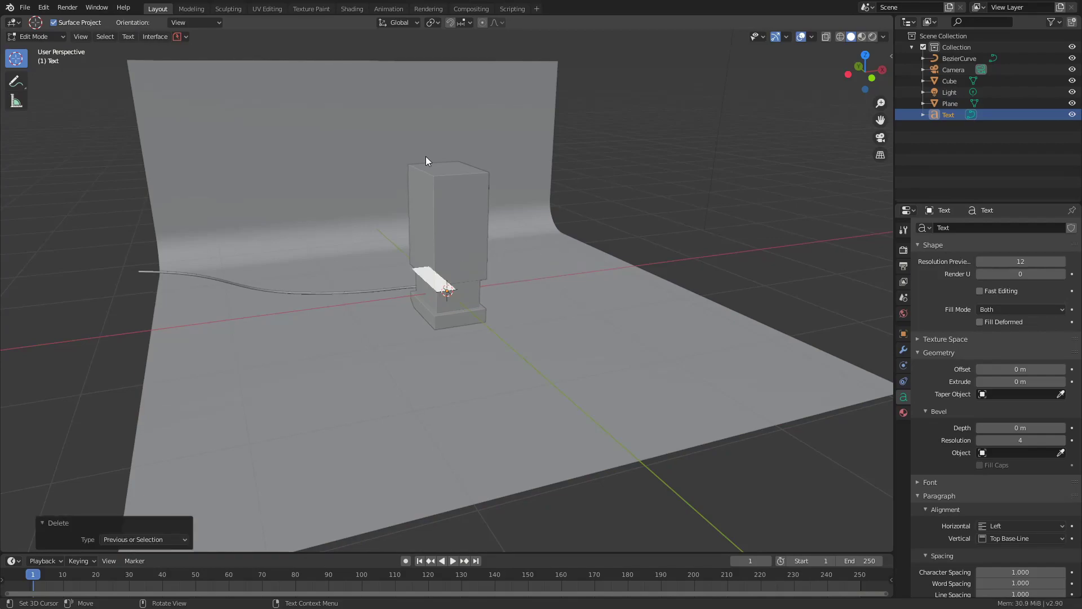
pyautogui.write('Hello World')
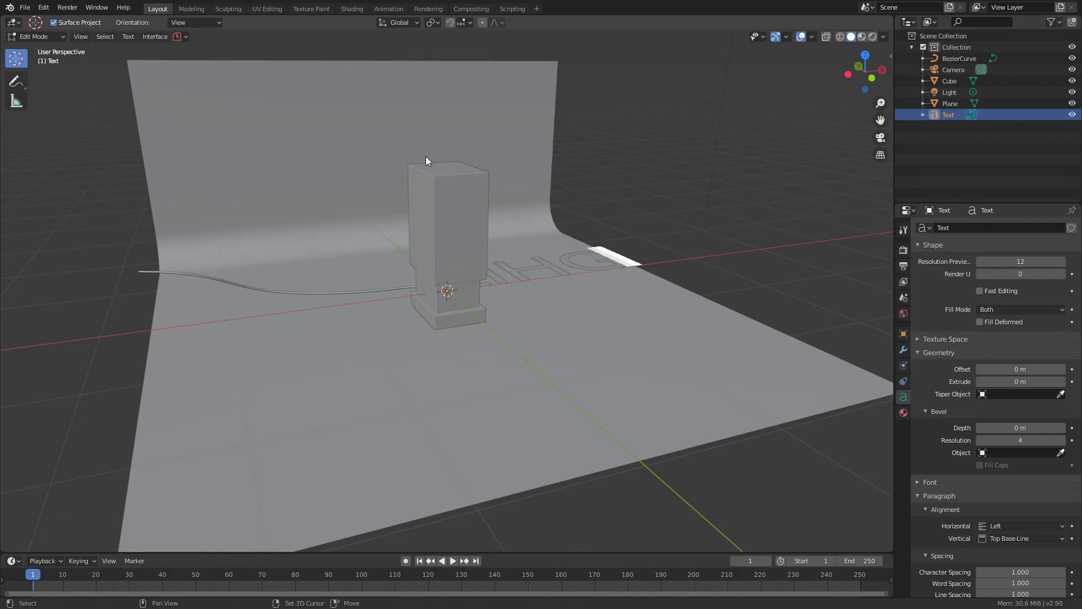
pyautogui.press('BackSpace')
pyautogui.press('BackSpace')
pyautogui.press('BackSpace')
pyautogui.press('BackSpace')
pyautogui.press('BackSpace')
pyautogui.press('BackSpace')
pyautogui.press('BackSpace')
pyautogui.press('BackSpace')
pyautogui.press('BackSpace')
pyautogui.press('BackSpace')
pyautogui.press('BackSpace')
# Enter LIGHT as the text and extrude the letters to about 0.09 m.
pyautogui.write('LIGHT')
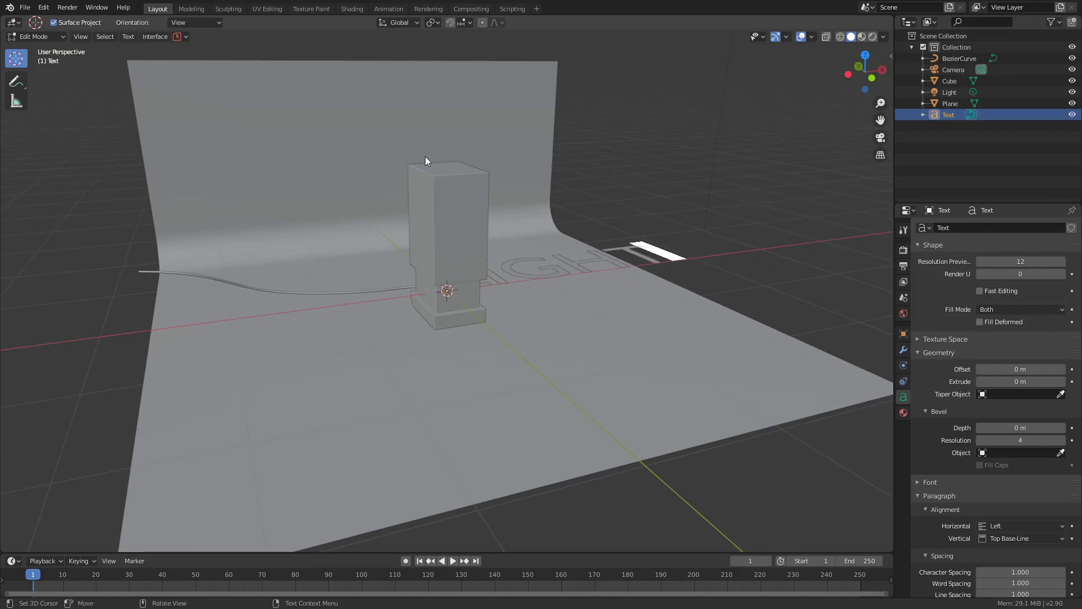
pyautogui.moveTo(678, 226); pyautogui.dragTo(601, 246, button='middle')
pyautogui.moveTo(1015, 382); pyautogui.dragTo(1041, 382)
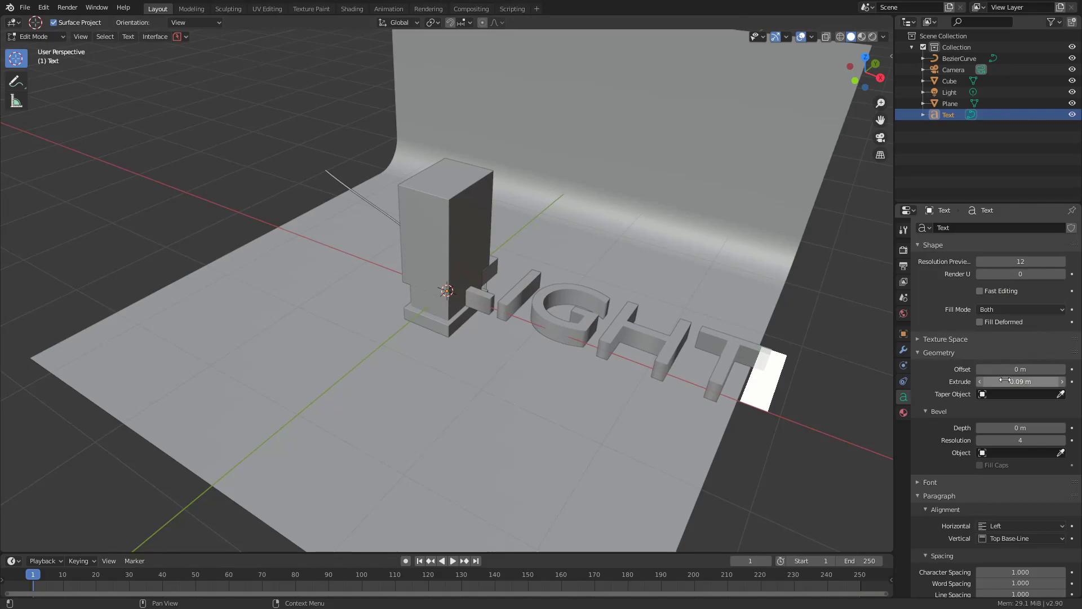
# Finish text editing, scale the LIGHT text to about 0.066, and move it about -0.43 m along Y.
pyautogui.press('Tab')
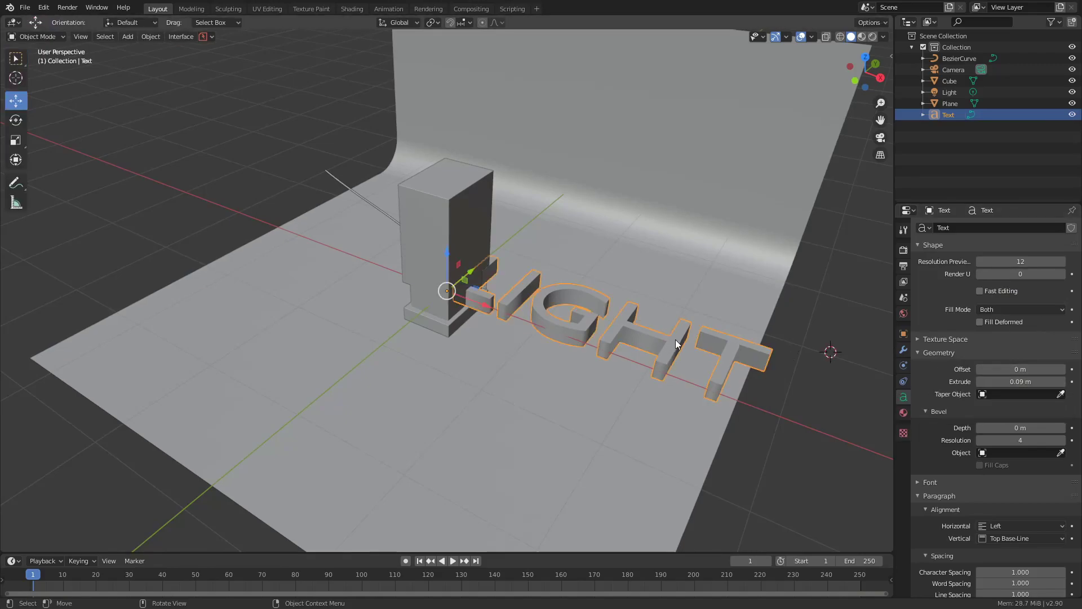
pyautogui.press('s')
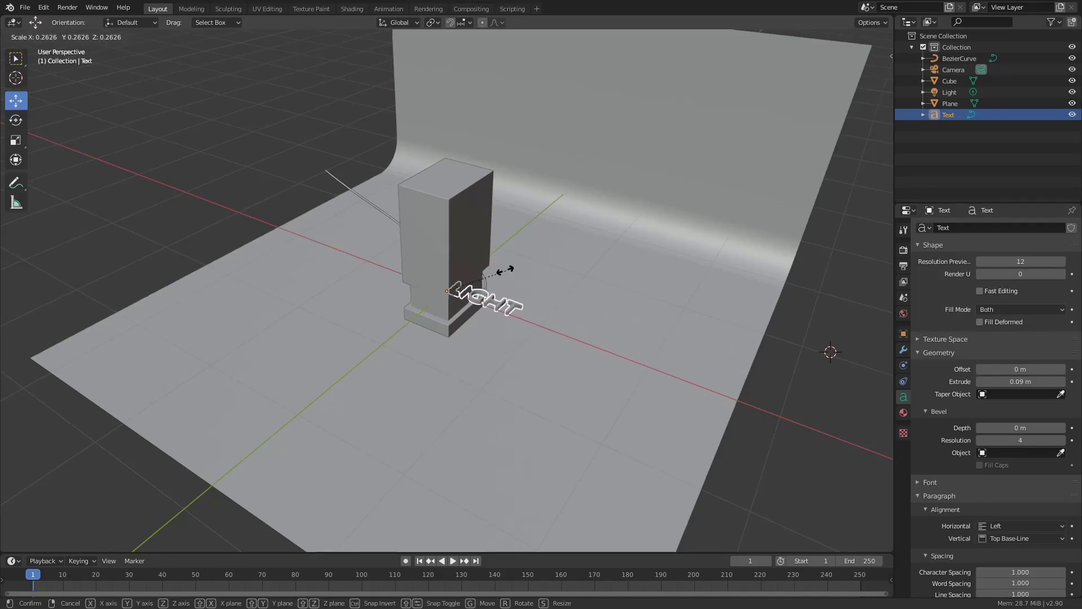
pyautogui.click(456, 277)
pyautogui.moveTo(470, 274); pyautogui.dragTo(445, 296)
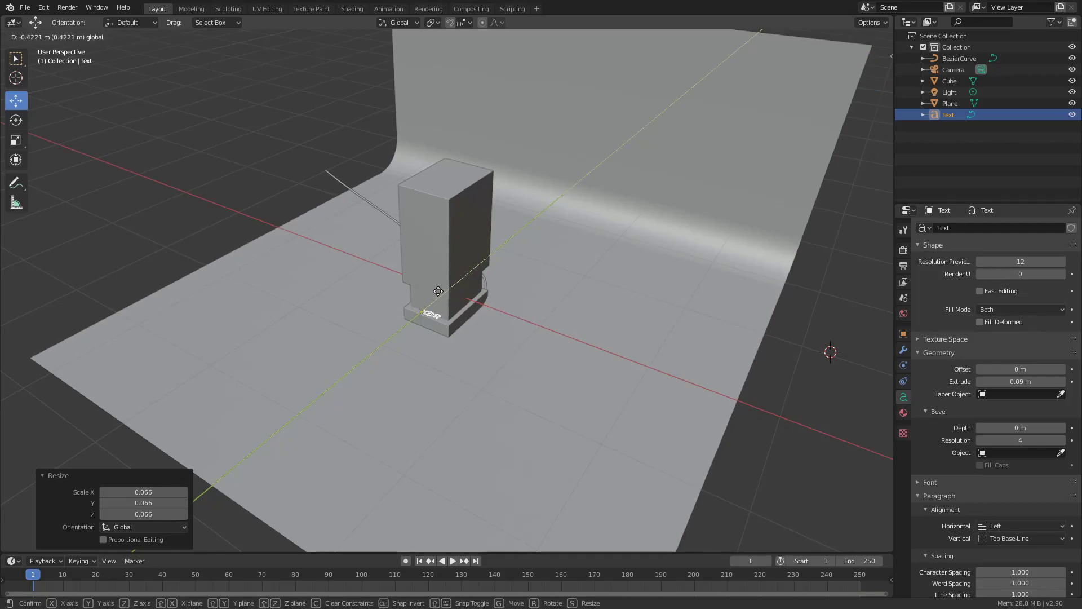
# Rotate the LIGHT text 90° about the X axis so it stands upright.
pyautogui.click(16, 120)
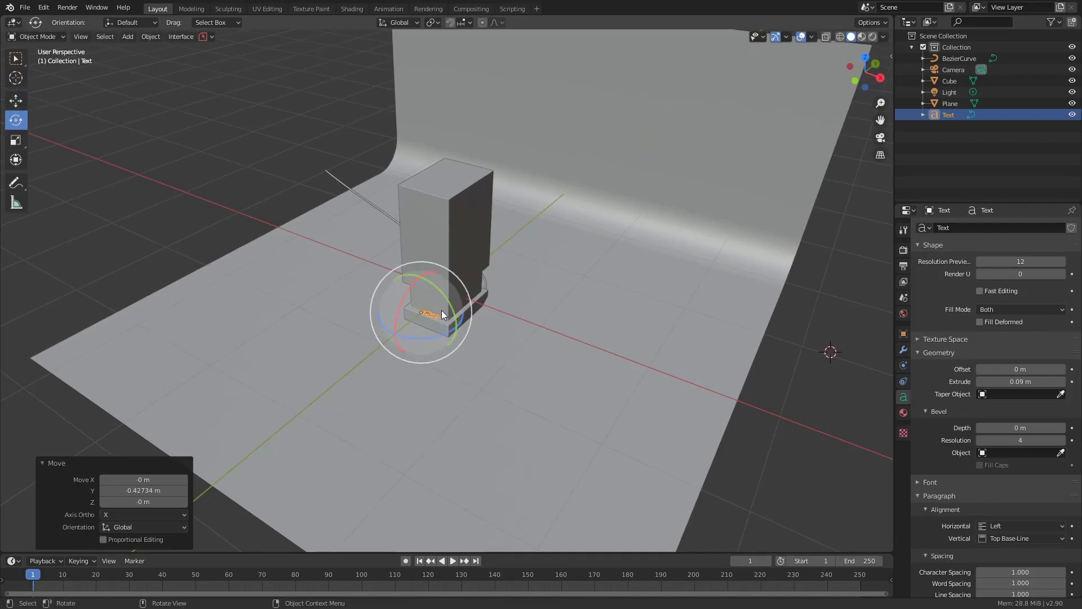
pyautogui.moveTo(407, 289); pyautogui.dragTo(286, 364)
pyautogui.click(148, 502)
pyautogui.write('90')
pyautogui.press('Return')
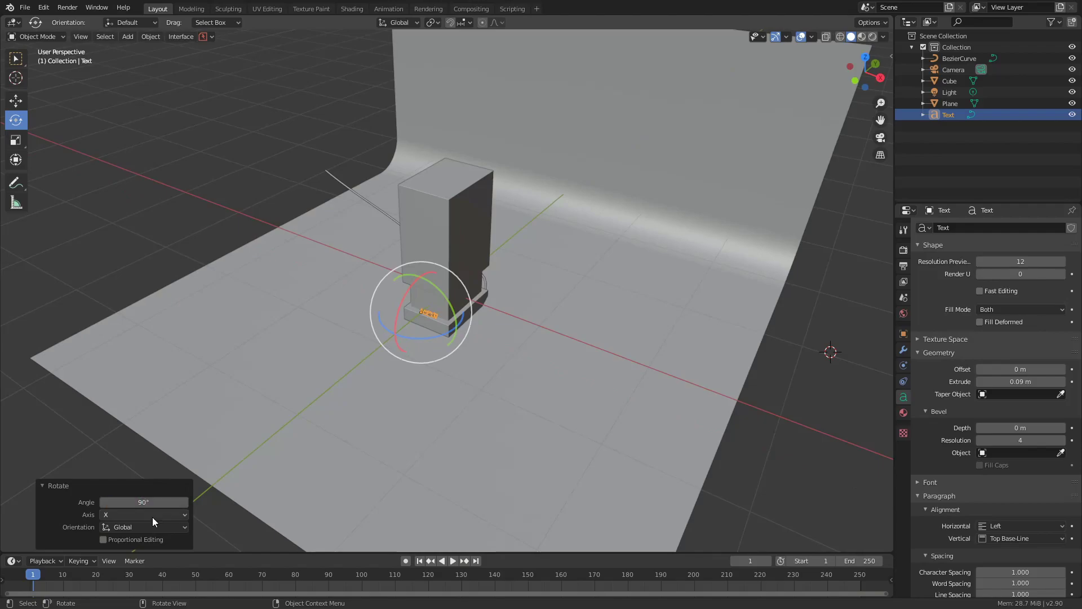
# From the top view, move the text about 0.075 m along Y onto the block's front face and about 0.055 m along X.
pyautogui.press('KP_7')
pyautogui.click(23, 100)
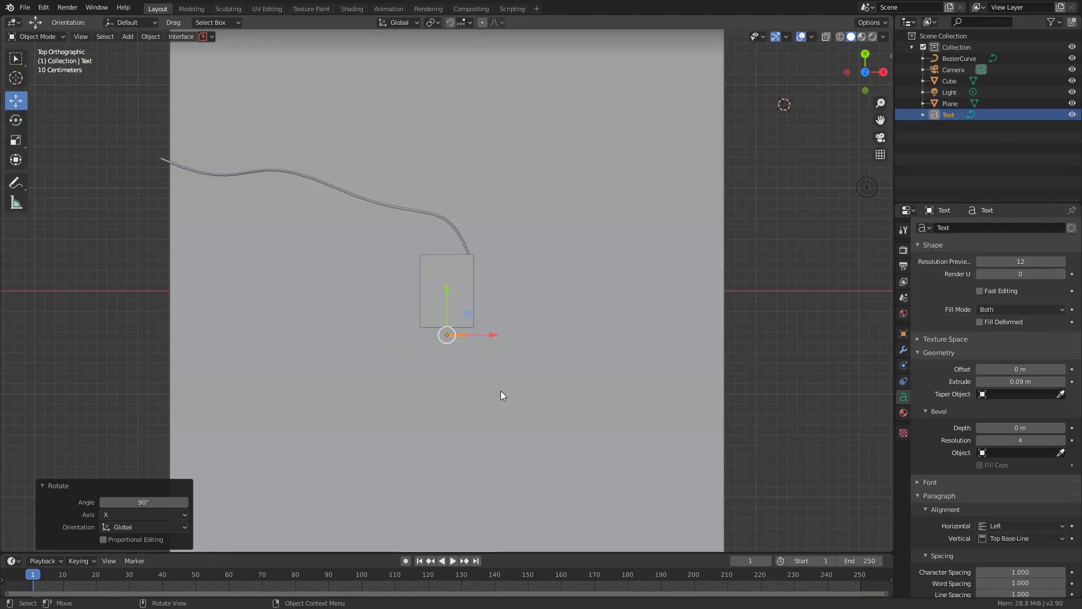
pyautogui.scroll(6, 502, 391)
pyautogui.moveTo(449, 391); pyautogui.dragTo(448, 368)
pyautogui.scroll(3, 581, 416)
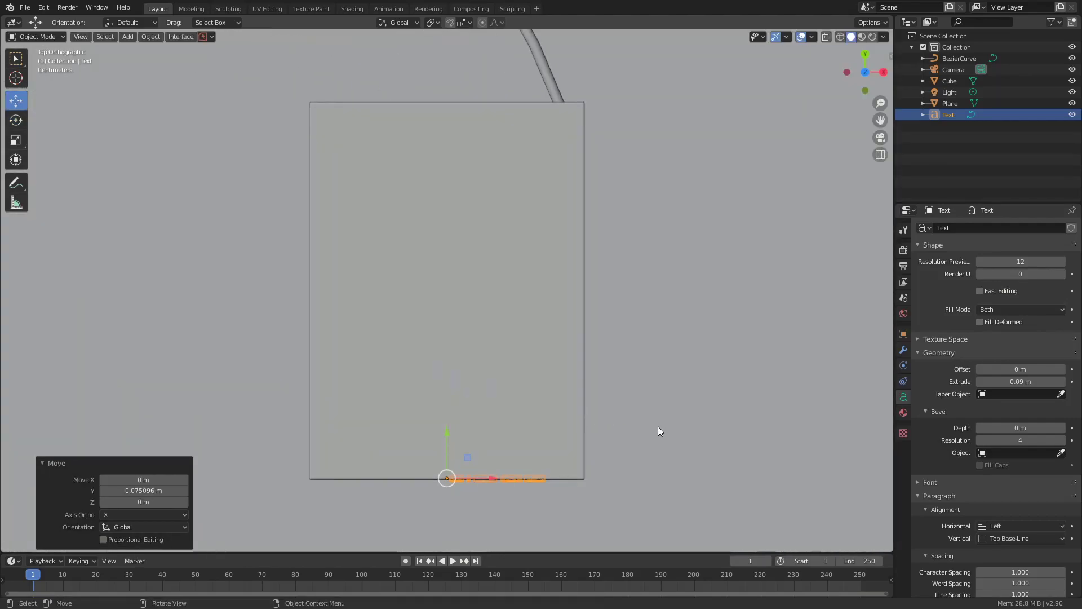
pyautogui.keyDown('shift'); pyautogui.moveTo(658, 426); pyautogui.dragTo(608, 222, button='middle'); pyautogui.keyUp('shift')
pyautogui.moveTo(431, 275); pyautogui.dragTo(462, 276)
pyautogui.moveTo(494, 343); pyautogui.dragTo(509, 215, button='middle')
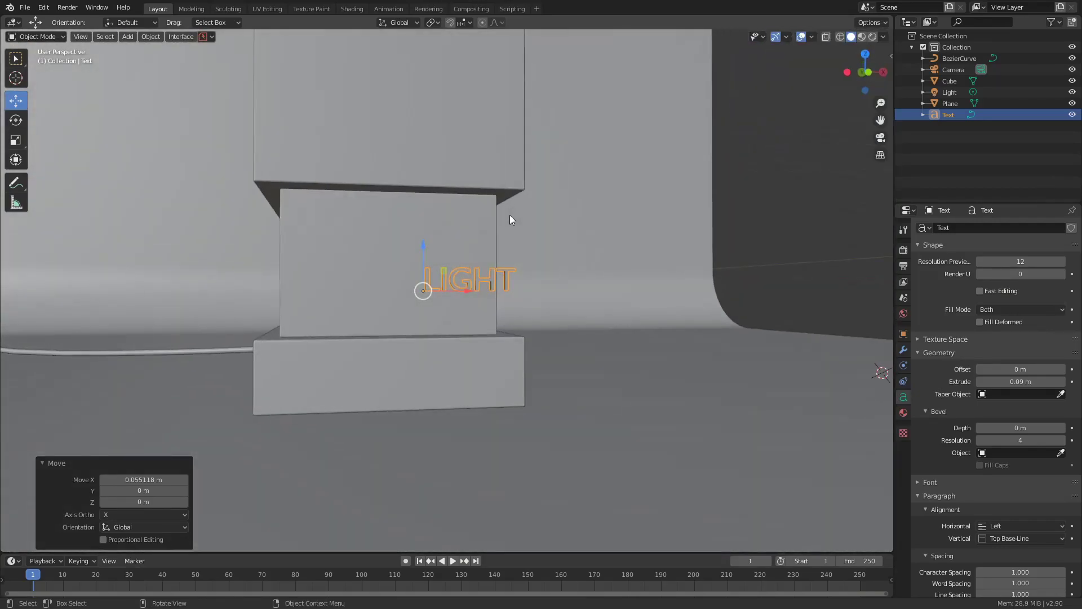
# Raise the text about 1.05 m along Z to the upper corner of the top block and scale it down to about 0.6.
pyautogui.moveTo(425, 259); pyautogui.dragTo(422, 88)
pyautogui.scroll(-4, 489, 118)
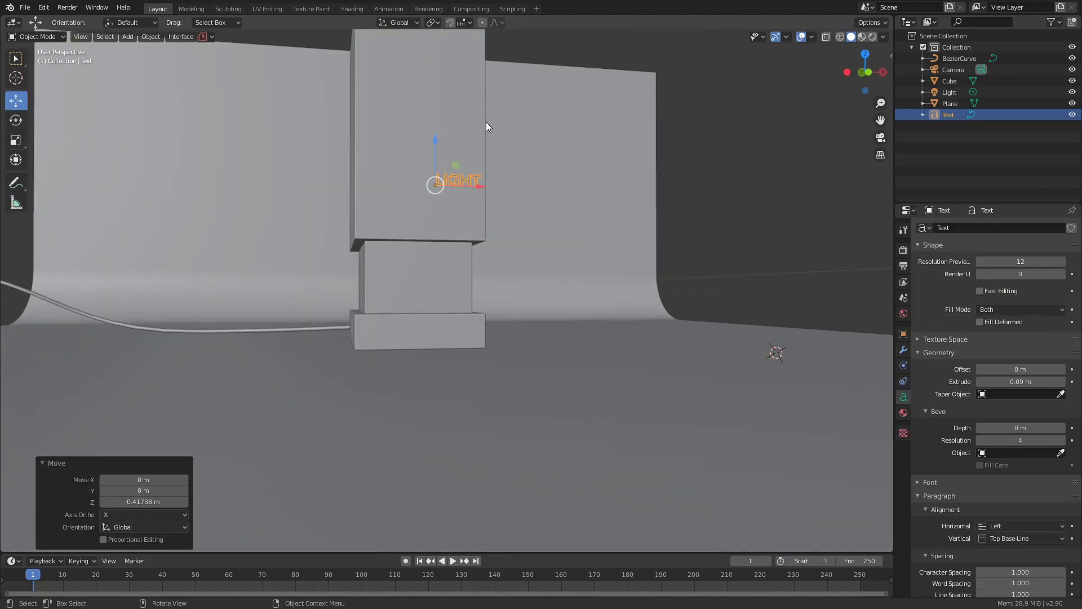
pyautogui.moveTo(438, 145); pyautogui.dragTo(439, 25)
pyautogui.scroll(-2, 495, 570)
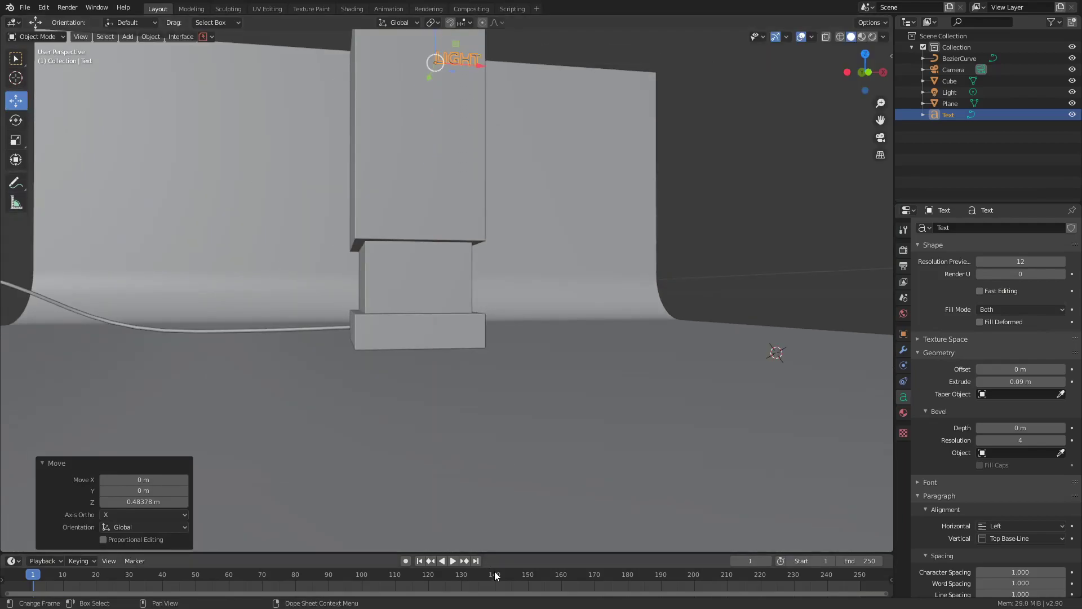
pyautogui.scroll(-2, 530, 316)
pyautogui.moveTo(440, 113); pyautogui.dragTo(434, 78)
pyautogui.press('s')
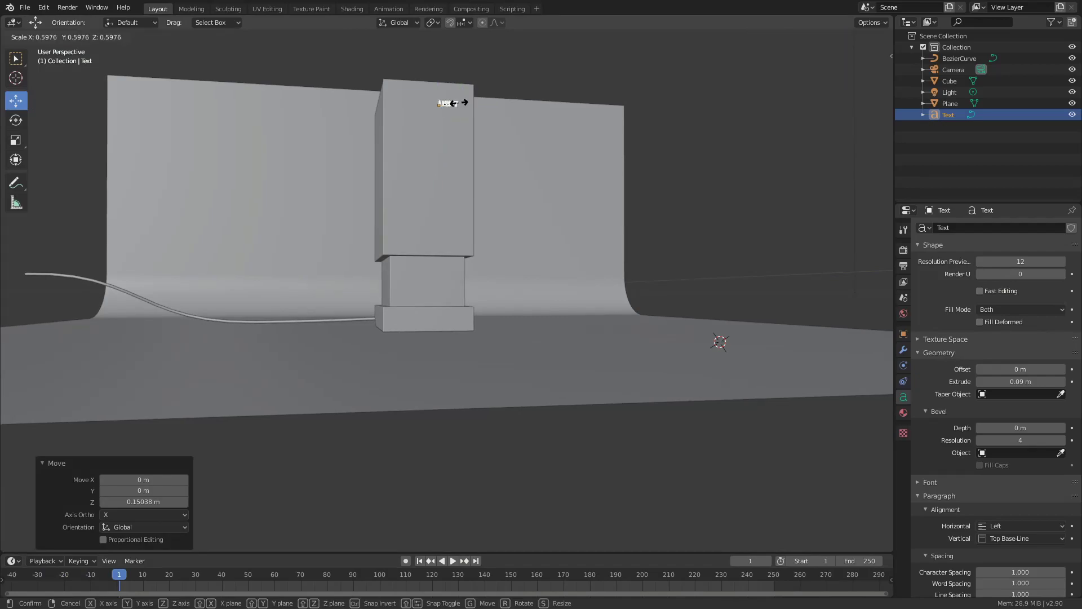
pyautogui.click(456, 103)
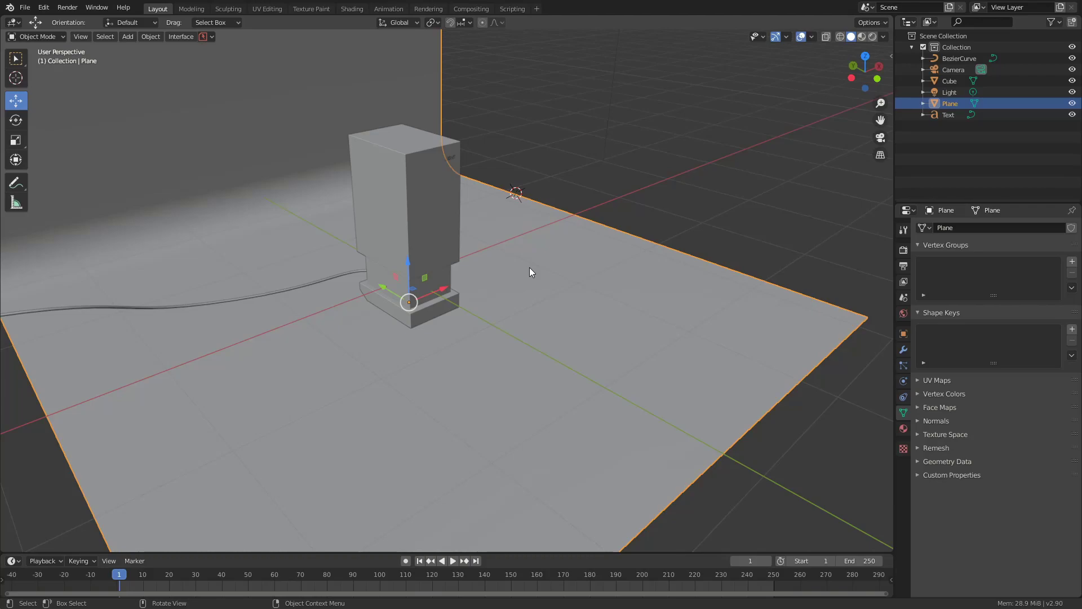
# Save the scene as untitled.blend in the PowerSave folder.
pyautogui.hotkey('ctrl', 's')
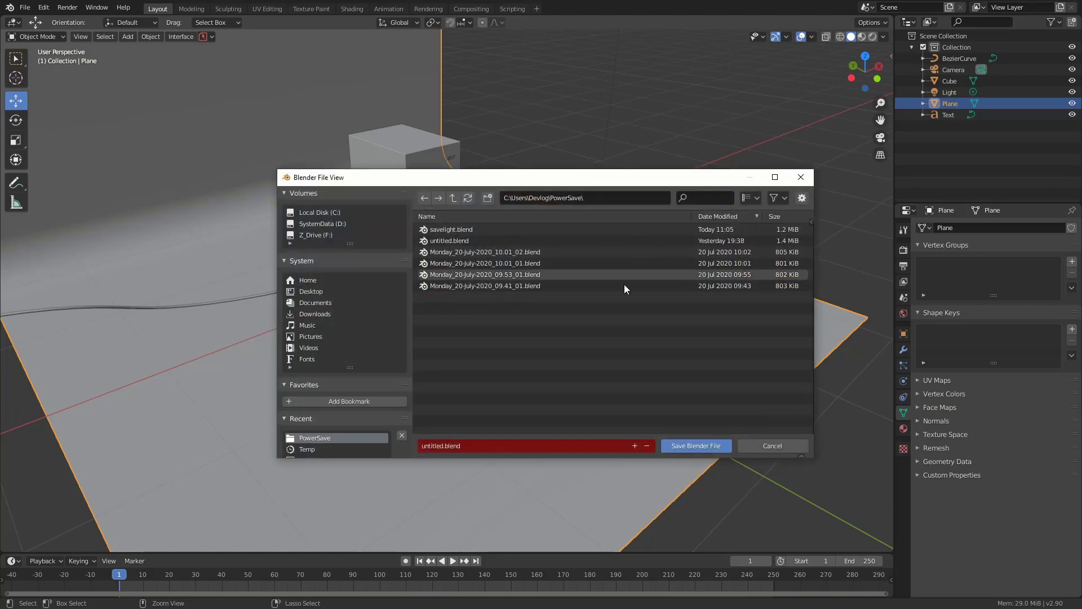
pyautogui.click(698, 447)
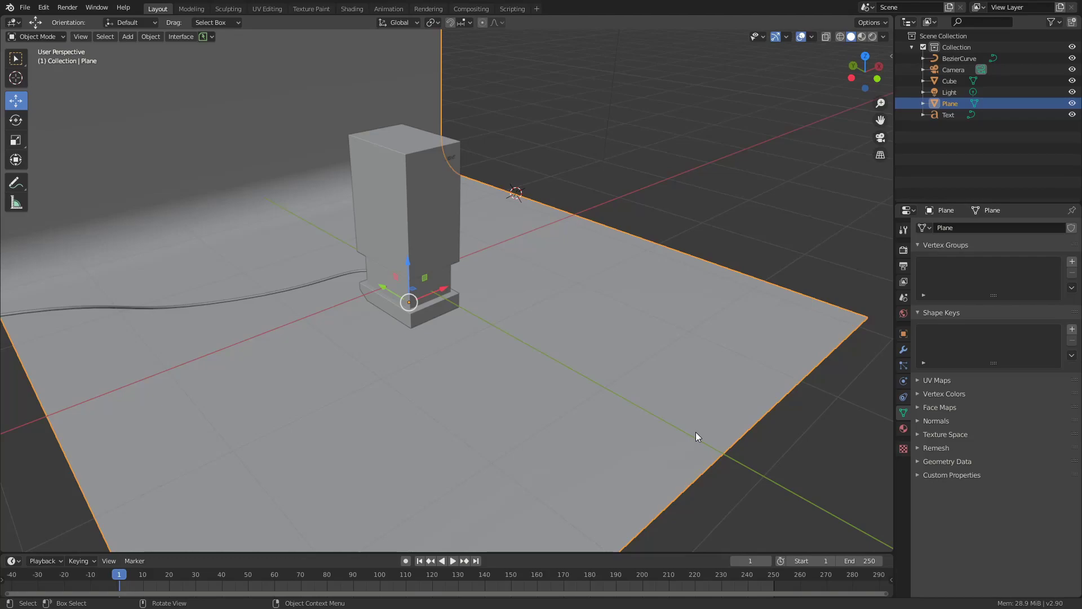
# In the stacked-block mesh, select the whole linked middle block and scale it slightly wider along X.
pyautogui.press('Tab')
pyautogui.press('Tab')
pyautogui.click(427, 210)
pyautogui.press('Tab')
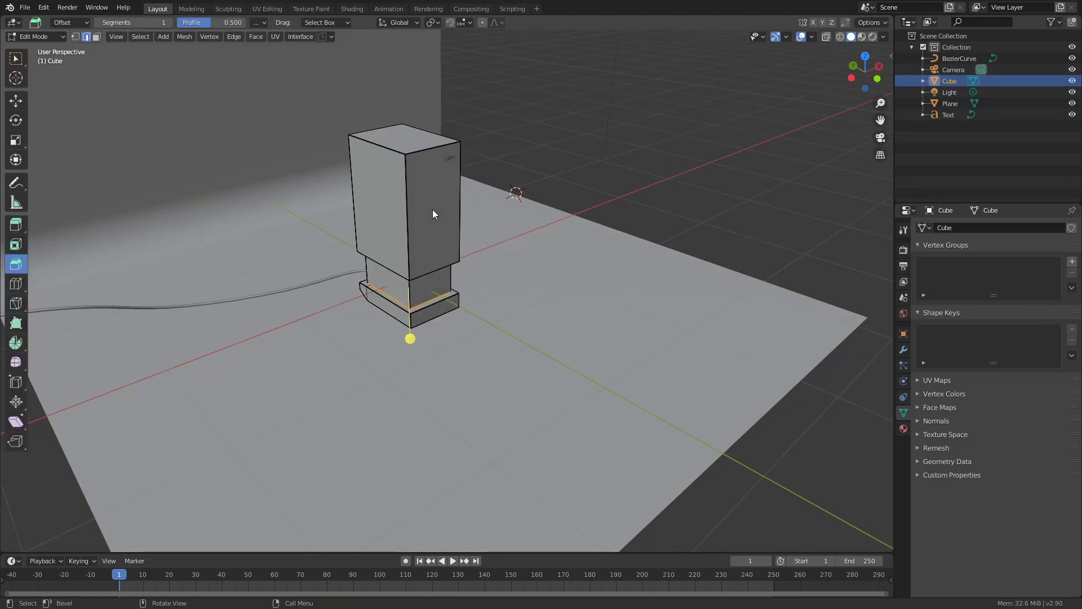
pyautogui.scroll(5, 485, 306)
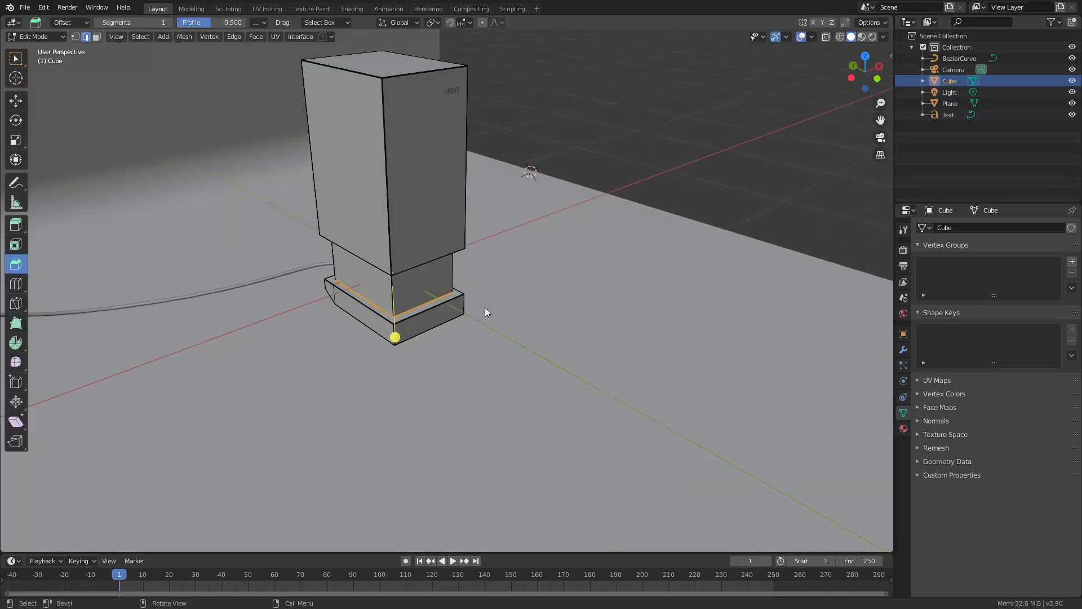
pyautogui.click(407, 275)
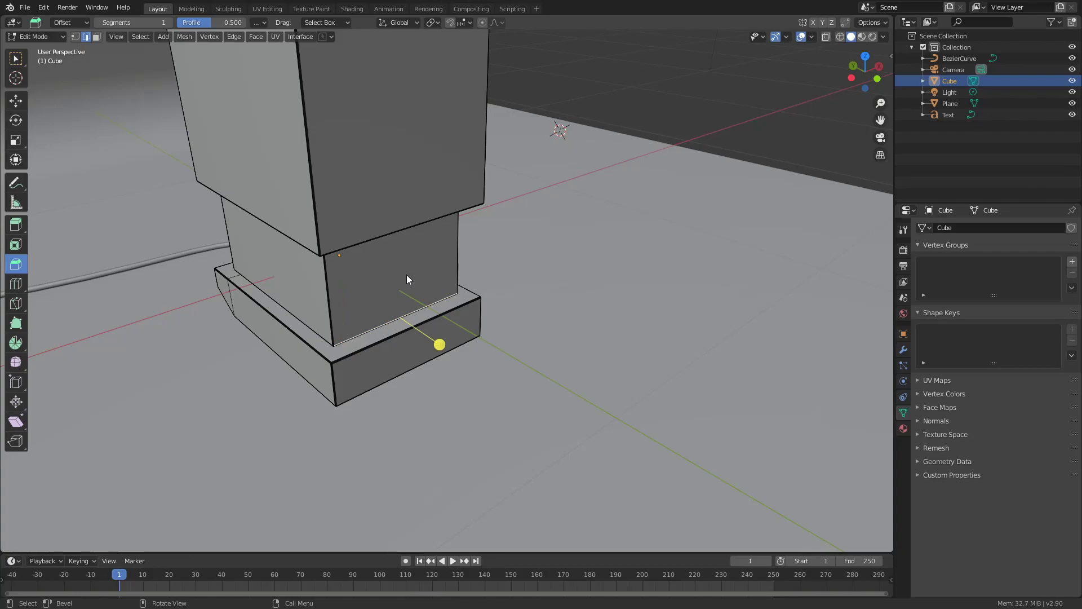
pyautogui.press('3')
pyautogui.click(405, 272)
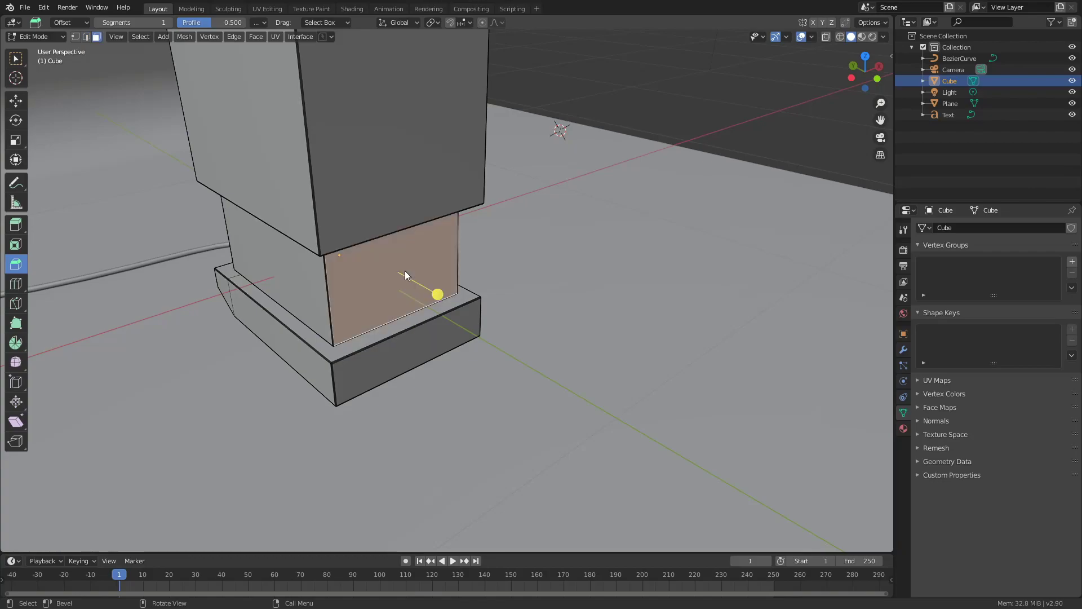
pyautogui.press('l')
pyautogui.moveTo(513, 296); pyautogui.dragTo(465, 262, button='middle')
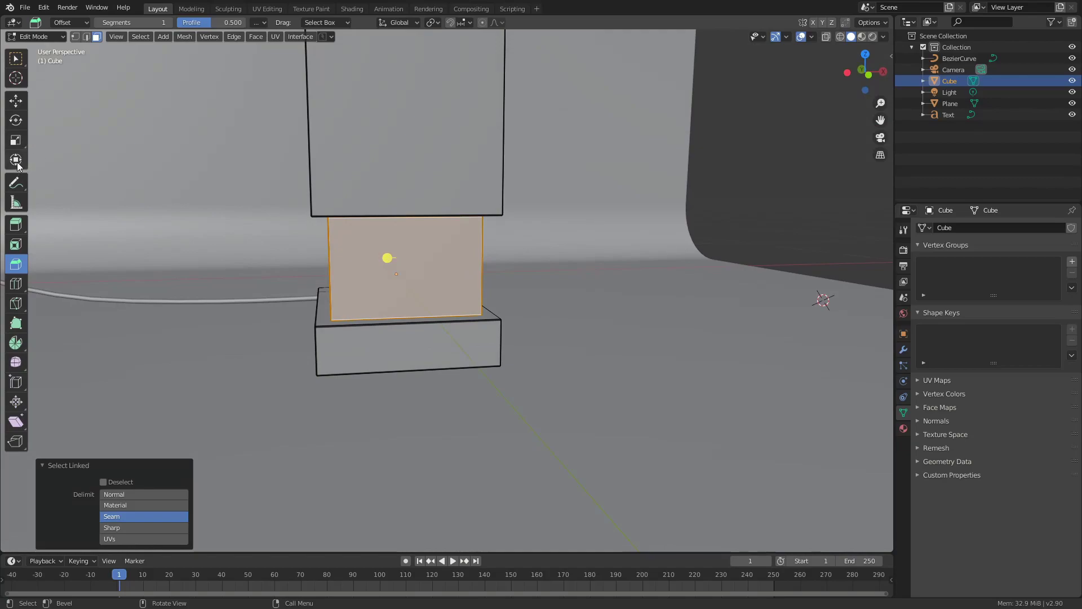
pyautogui.click(16, 140)
pyautogui.moveTo(442, 257); pyautogui.dragTo(448, 254)
# Scale the middle block by 1.15 along the Y axis and clear the selection.
pyautogui.moveTo(449, 254); pyautogui.dragTo(393, 295, button='middle')
pyautogui.moveTo(275, 245); pyautogui.dragTo(265, 249)
pyautogui.moveTo(265, 248); pyautogui.dragTo(518, 322, button='middle')
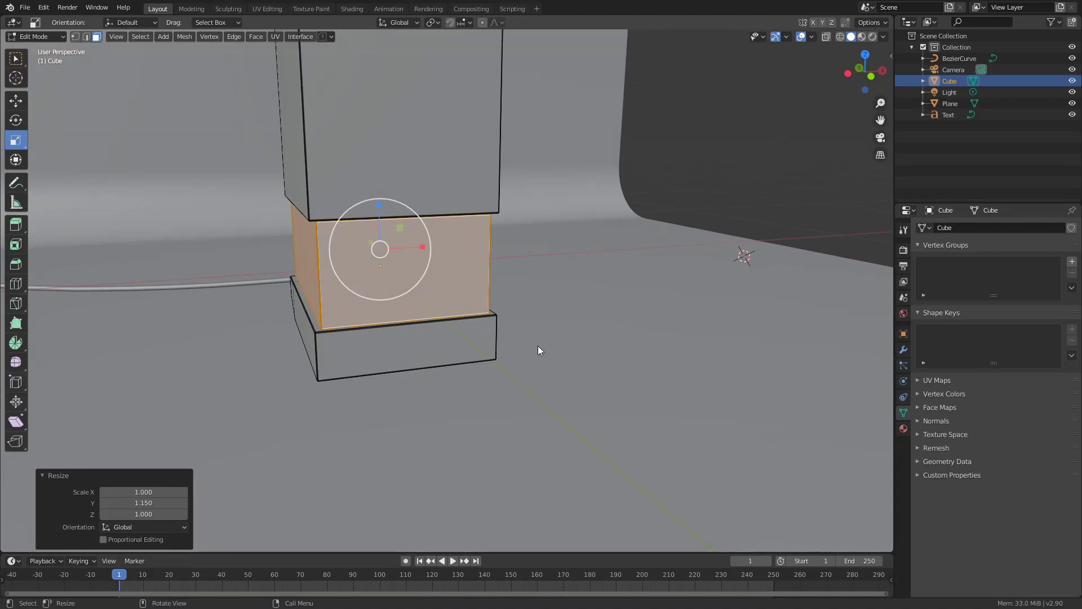
pyautogui.moveTo(538, 351); pyautogui.dragTo(498, 209, button='middle')
pyautogui.click(499, 210)
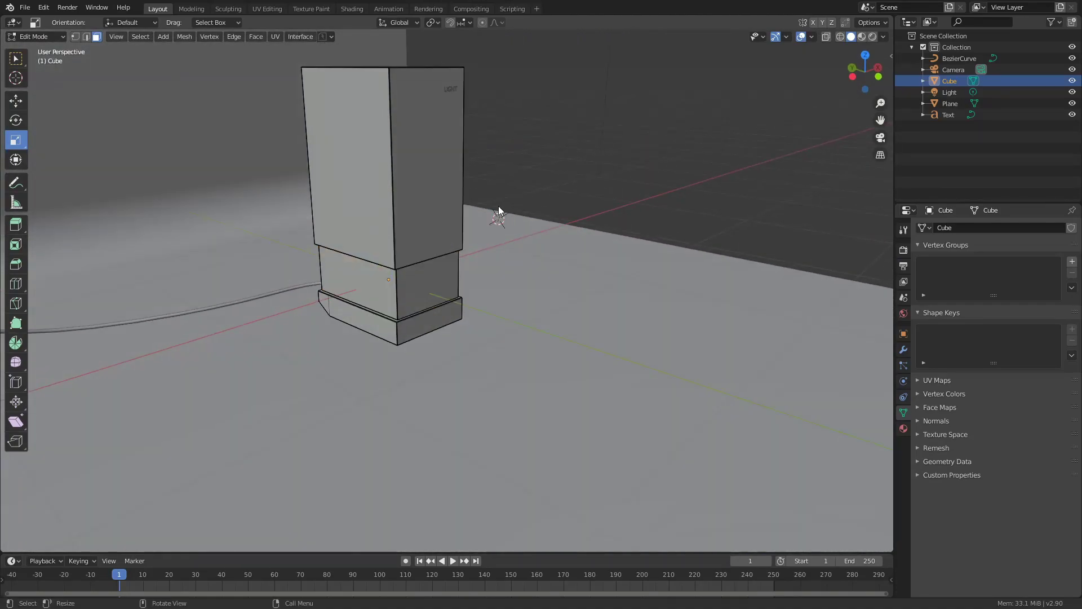
# Separate the whole top block into its own object and name it Top Half.
pyautogui.click(437, 178)
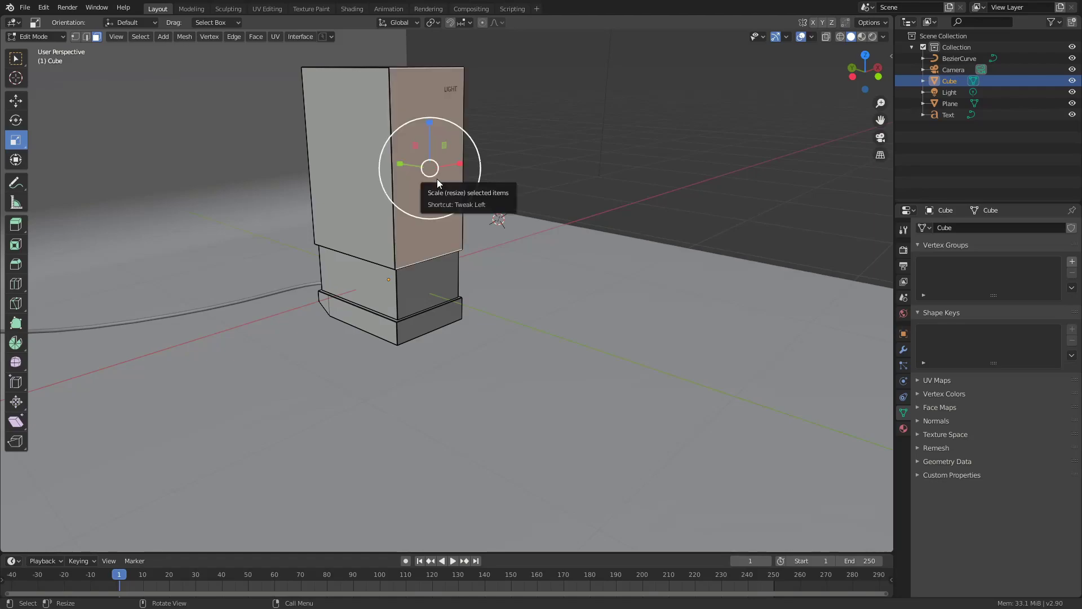
pyautogui.press('l')
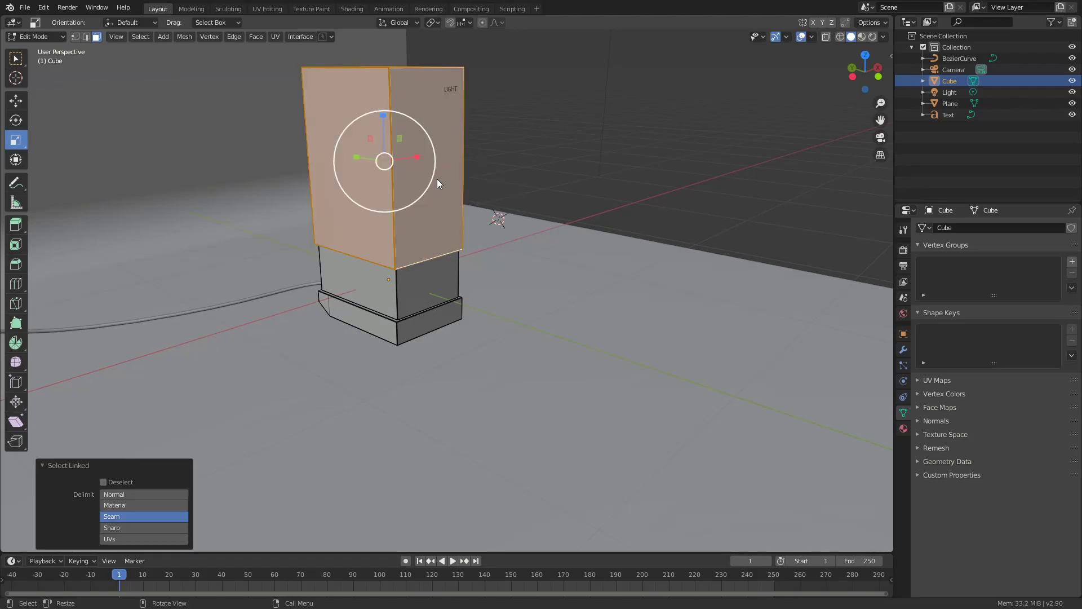
pyautogui.press('p')
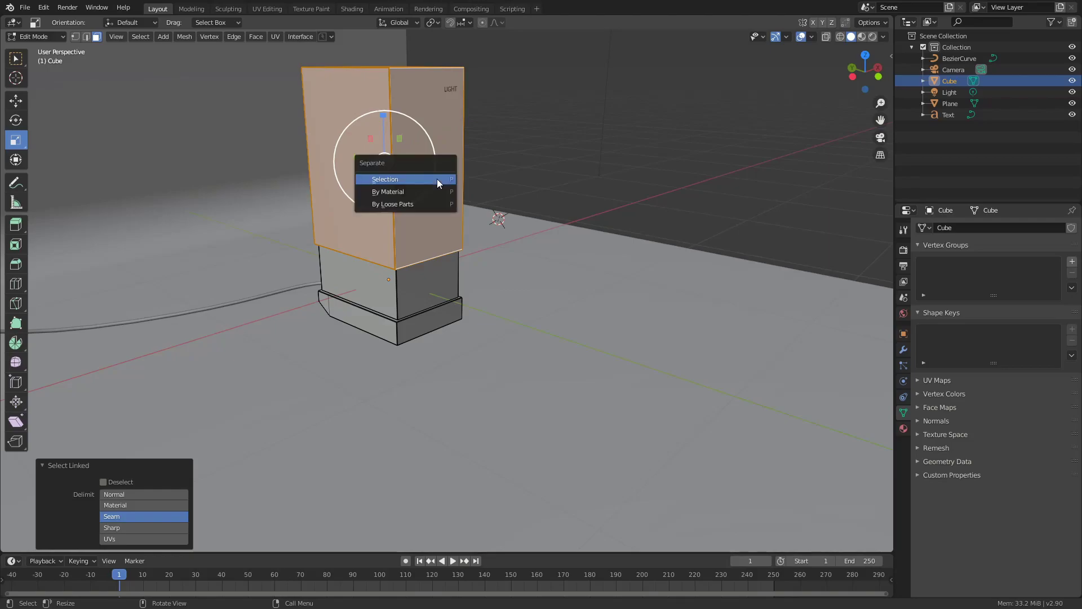
pyautogui.click(438, 179)
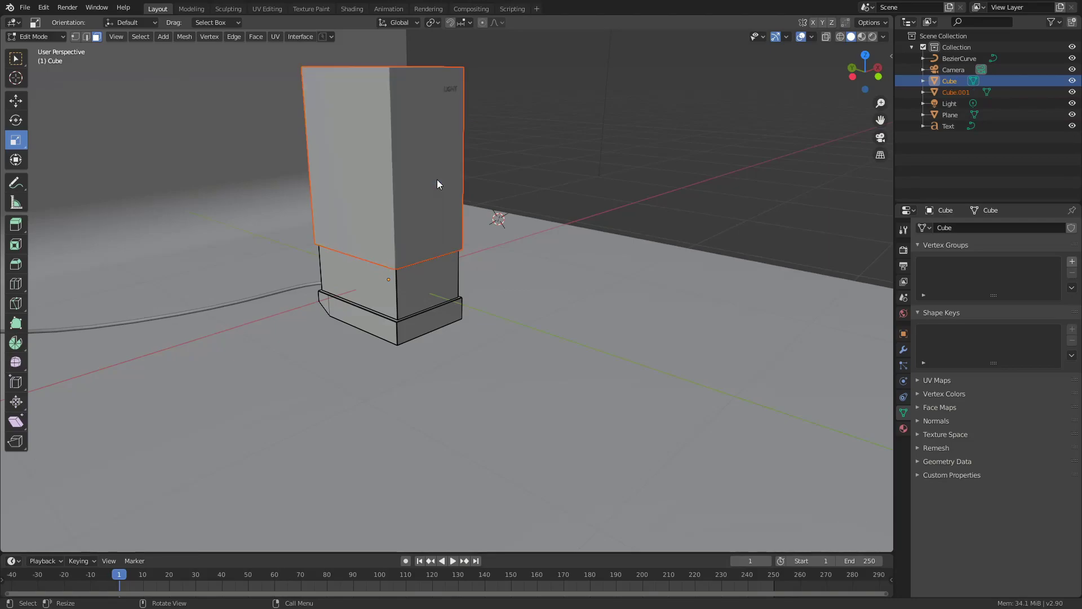
pyautogui.doubleClick(968, 93)
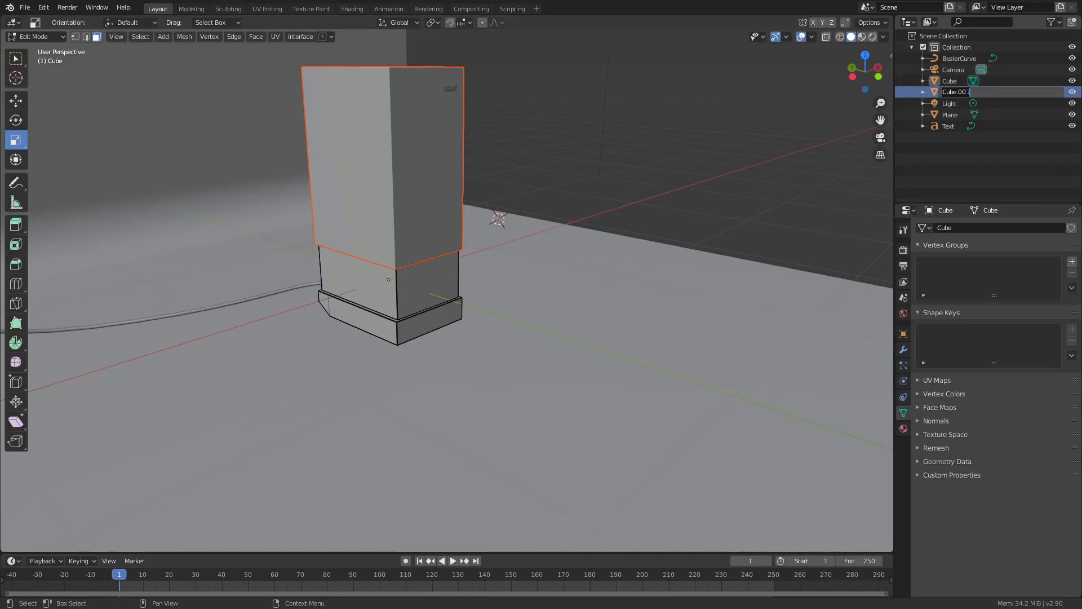
pyautogui.write('Top Half')
pyautogui.press('Return')
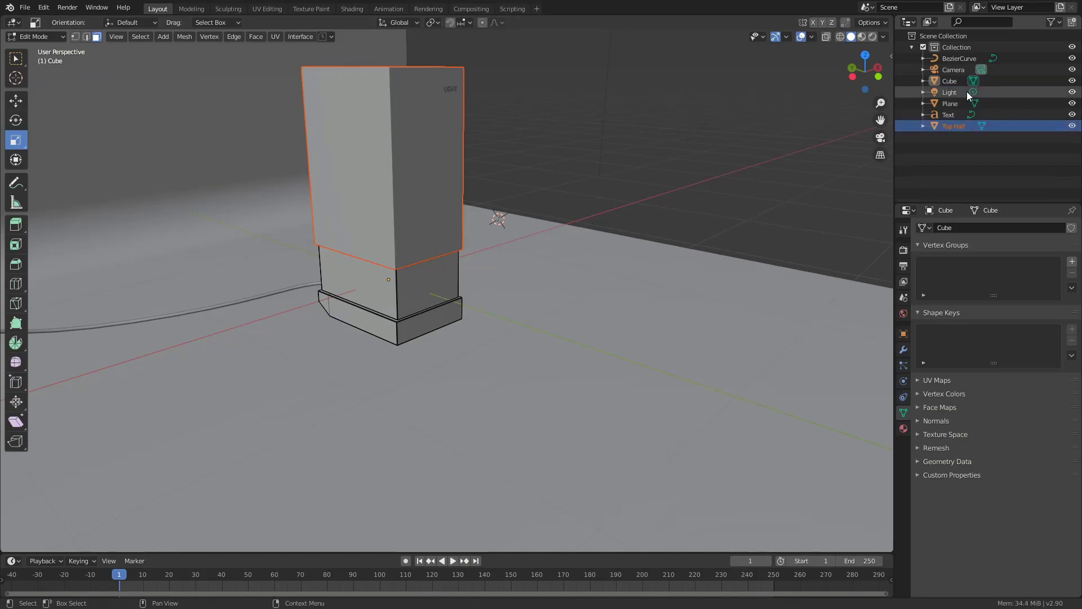
# Separate the whole middle block into its own object and name it Middle.
pyautogui.press('l')
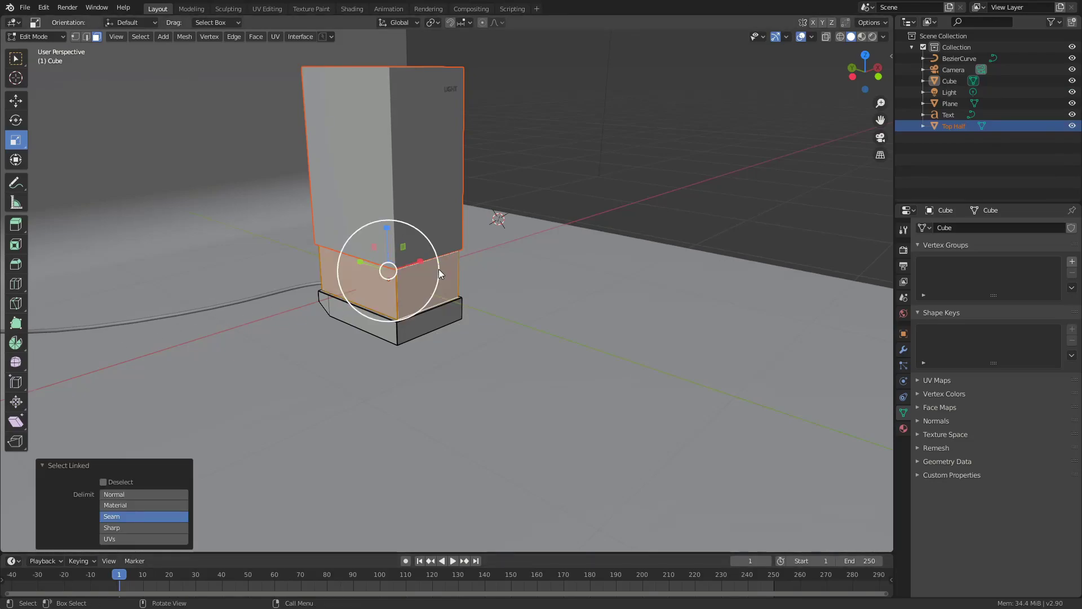
pyautogui.press('p')
pyautogui.click(439, 268)
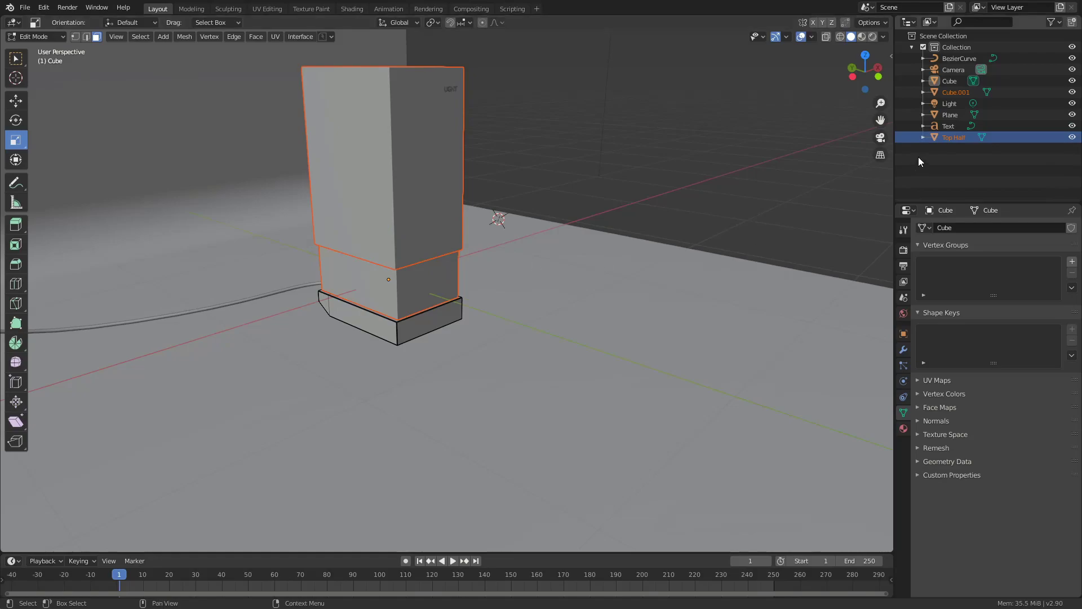
pyautogui.doubleClick(959, 93)
pyautogui.write('Middle')
pyautogui.press('Return')
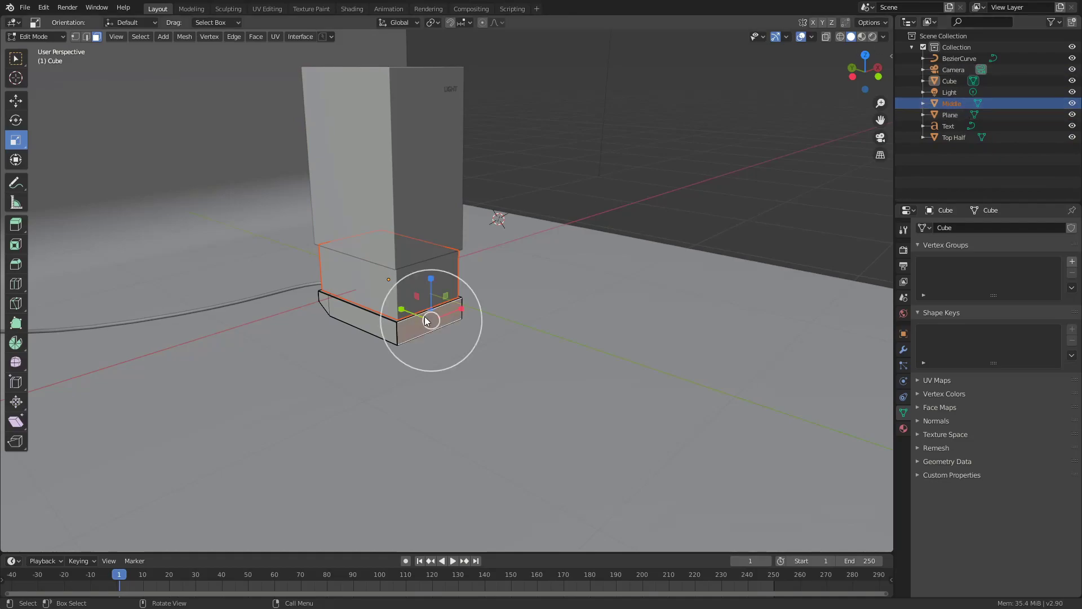
# Separate the whole base block into its own object and name it Buttom.
pyautogui.press('l')
pyautogui.press('p')
pyautogui.click(430, 316)
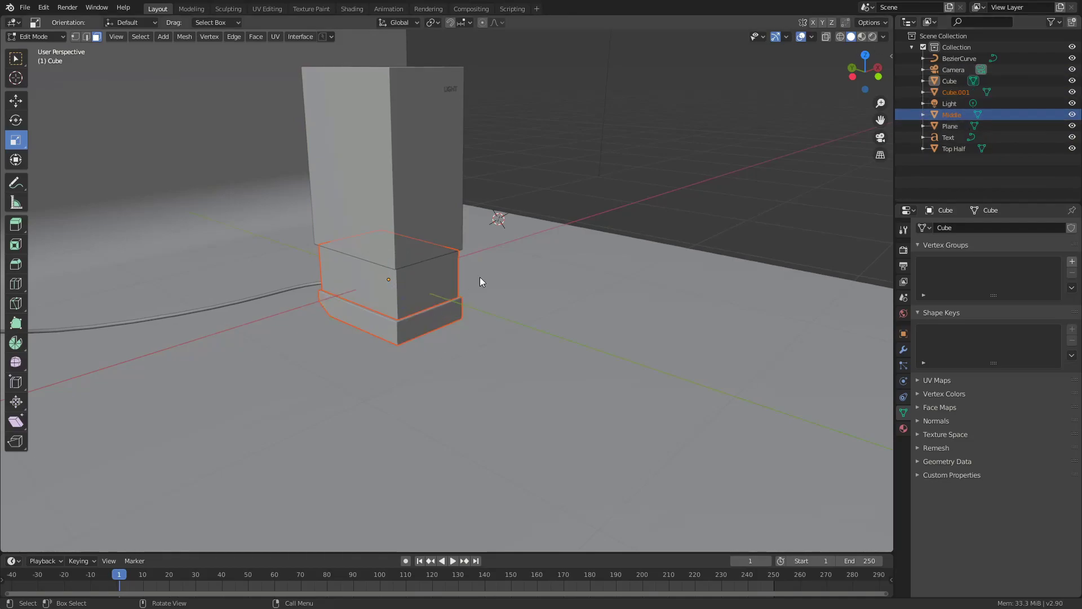
pyautogui.doubleClick(962, 92)
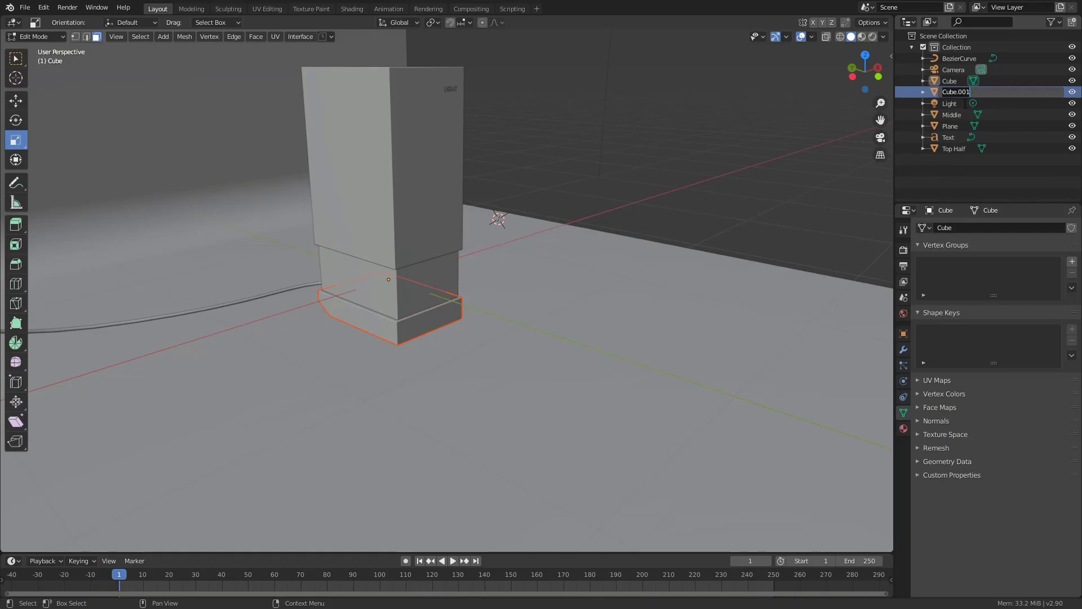
pyautogui.write('Bottom')
pyautogui.press('Return')
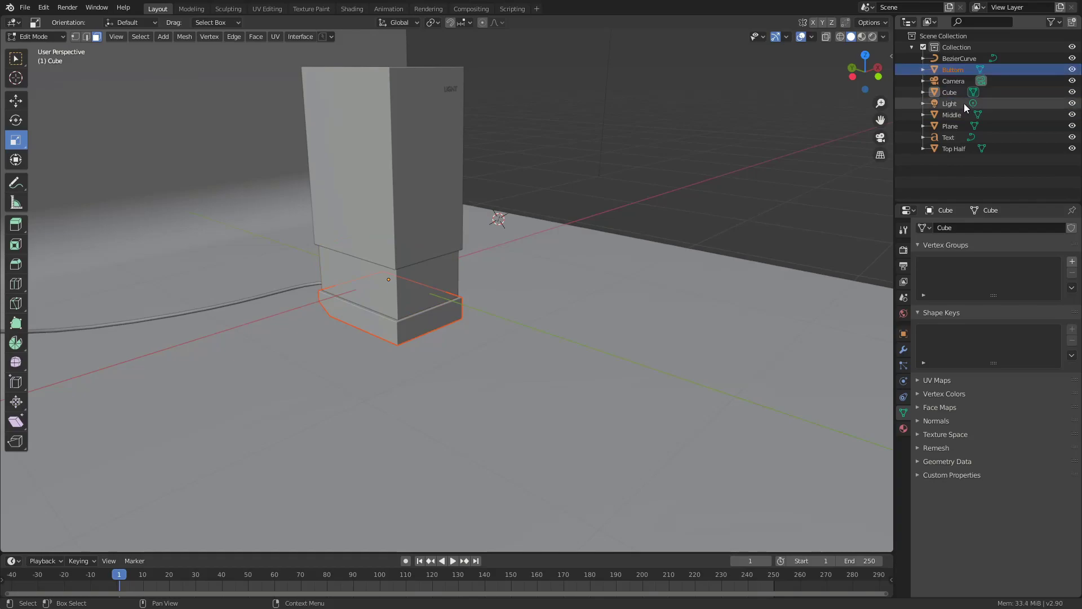
# Delete the leftover Cube object from the scene collection.
pyautogui.click(950, 89)
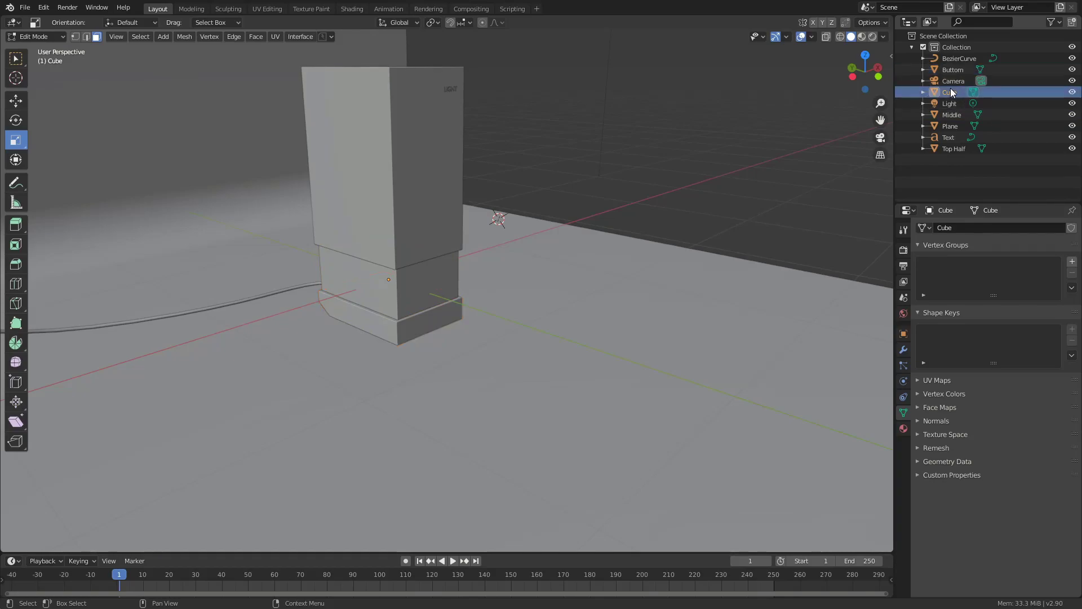
pyautogui.rightClick(942, 94)
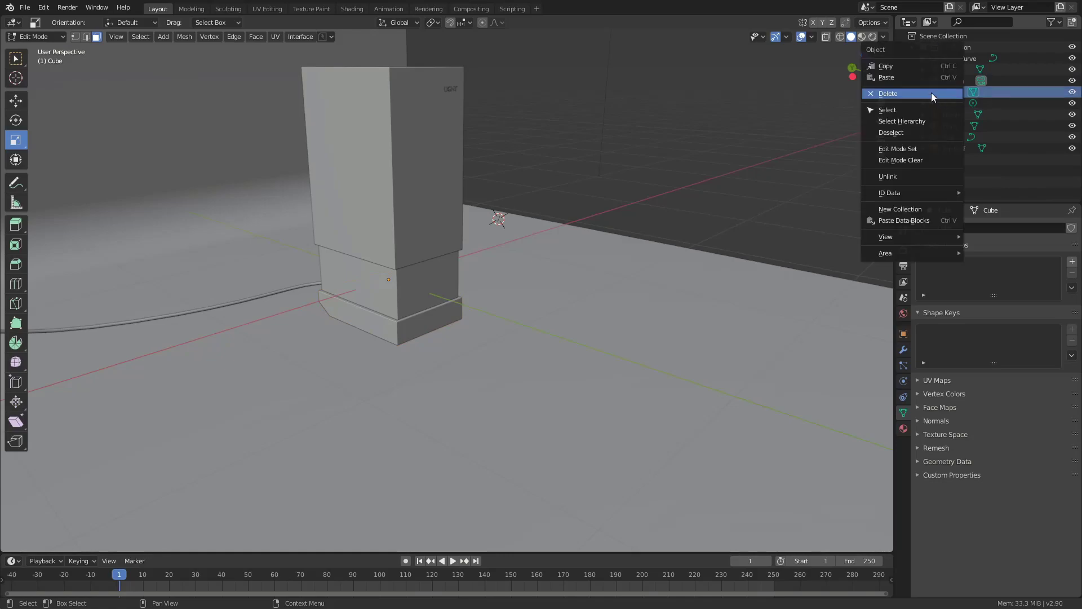
pyautogui.click(931, 93)
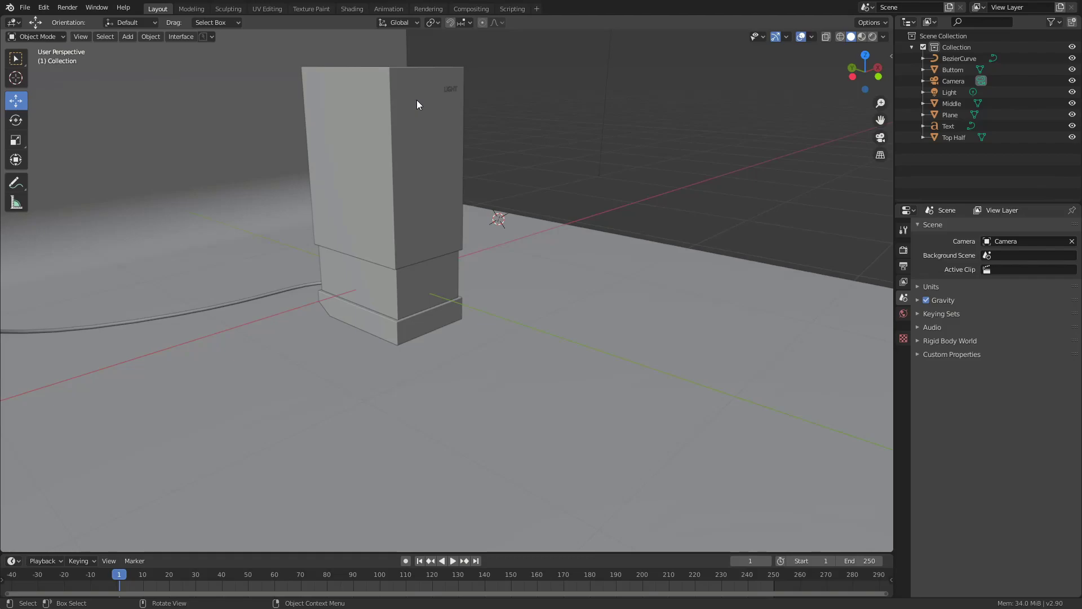
pyautogui.moveTo(415, 101); pyautogui.dragTo(682, 269, button='middle')
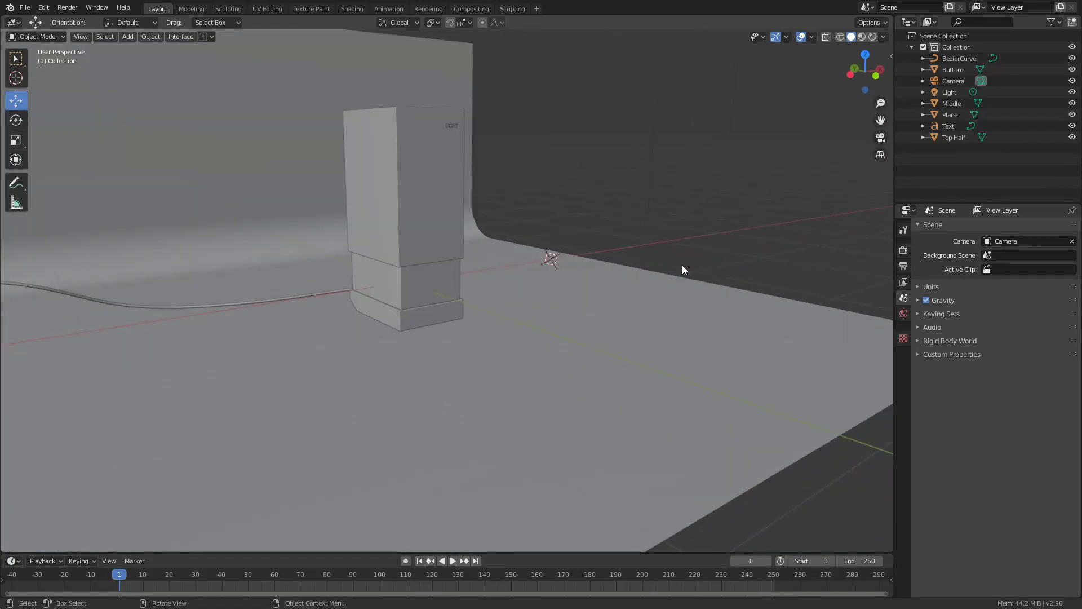
pyautogui.hotkey('alt', 'Tab')
pyautogui.click(347, 596)
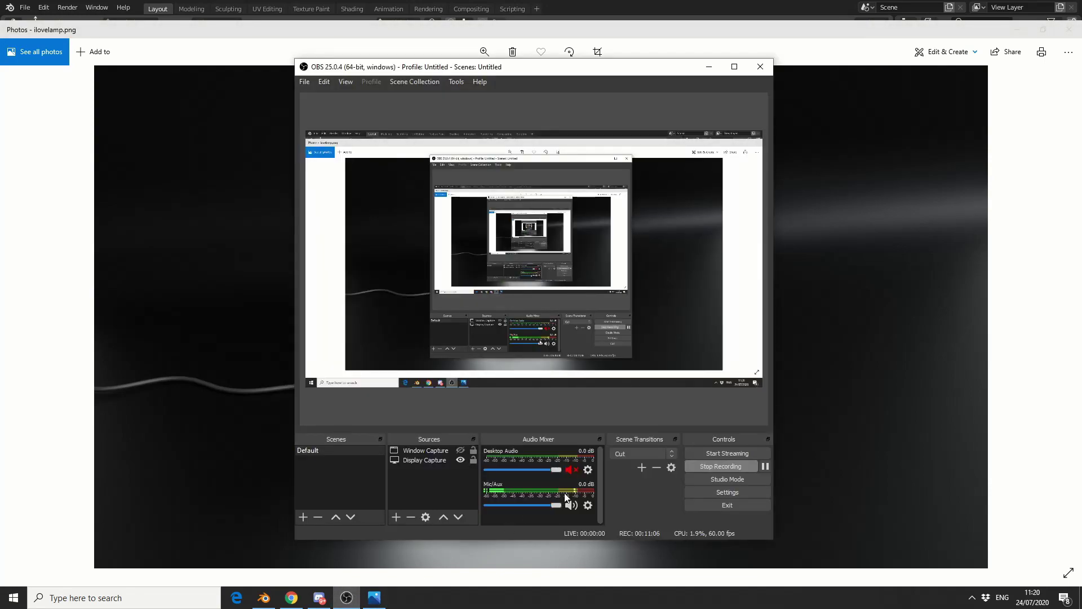
pyautogui.click(722, 465)
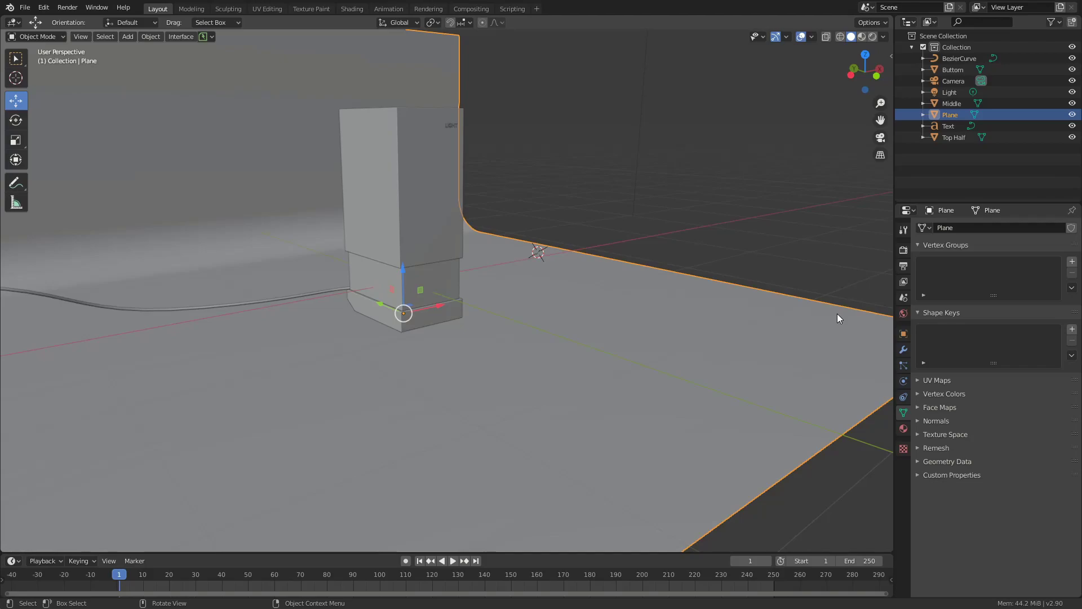
# Set the base color of the Top Half block's material to blue, with H 0.649, S 0.696 and V 0.906.
pyautogui.click(426, 185)
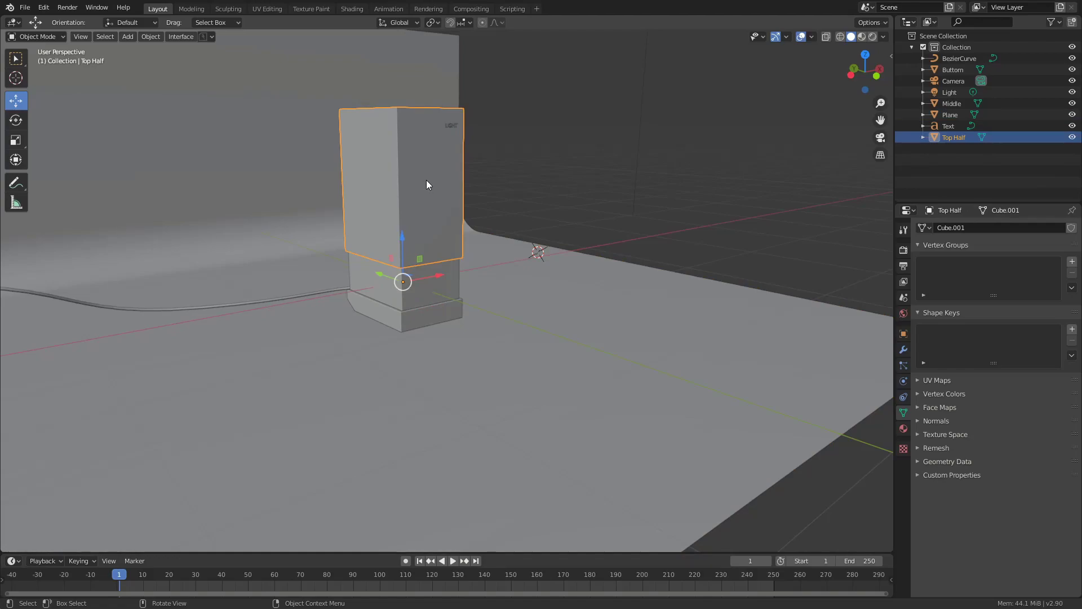
pyautogui.click(904, 429)
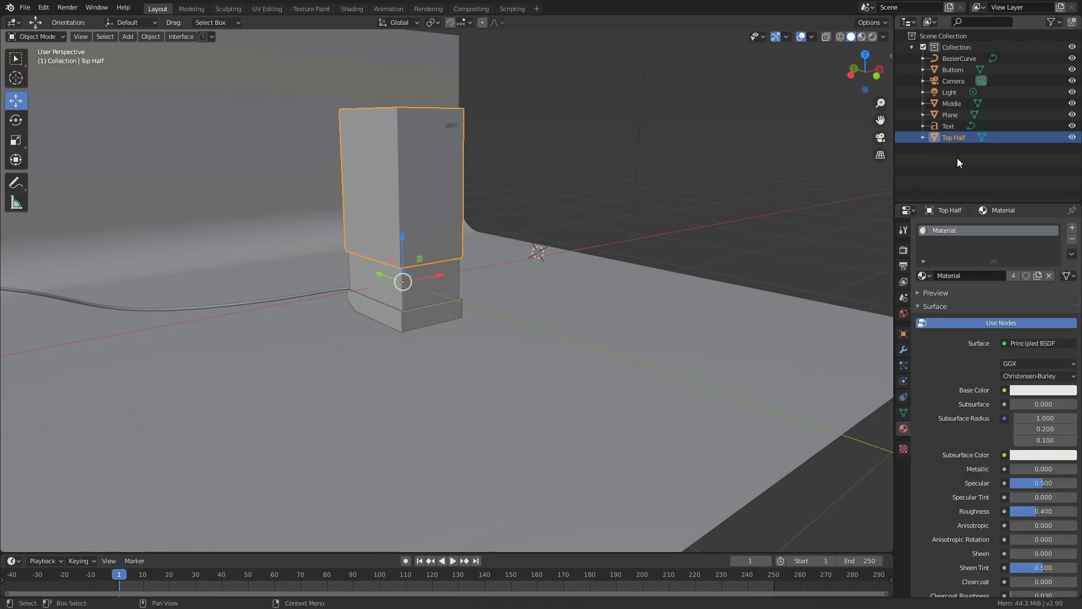
pyautogui.click(1040, 390)
pyautogui.click(1052, 247)
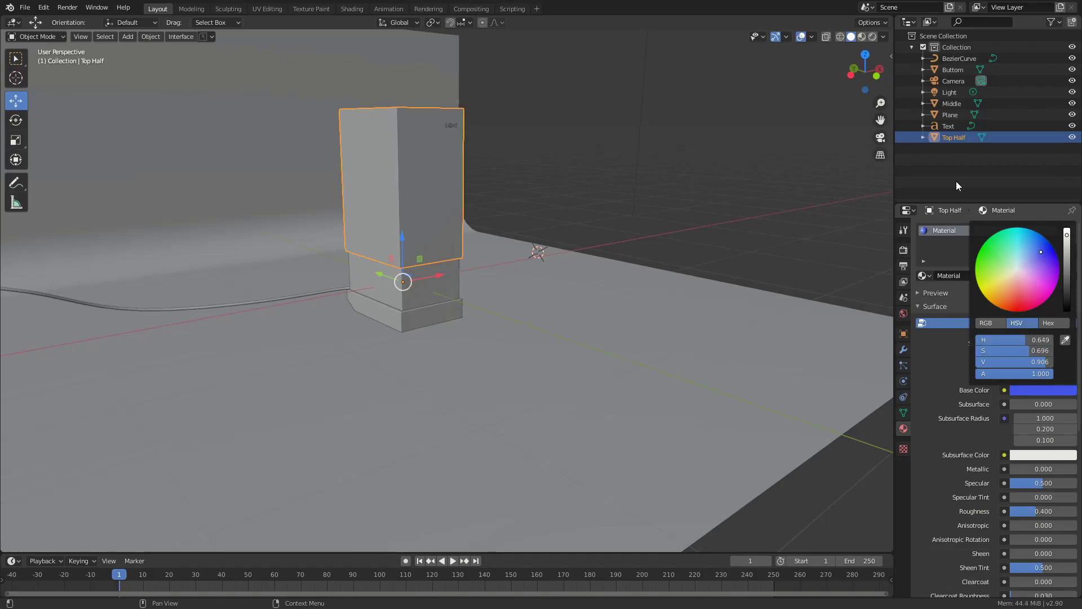
# Change the render engine to Cycles and show the viewport in rendered shading.
pyautogui.click(903, 228)
pyautogui.click(904, 250)
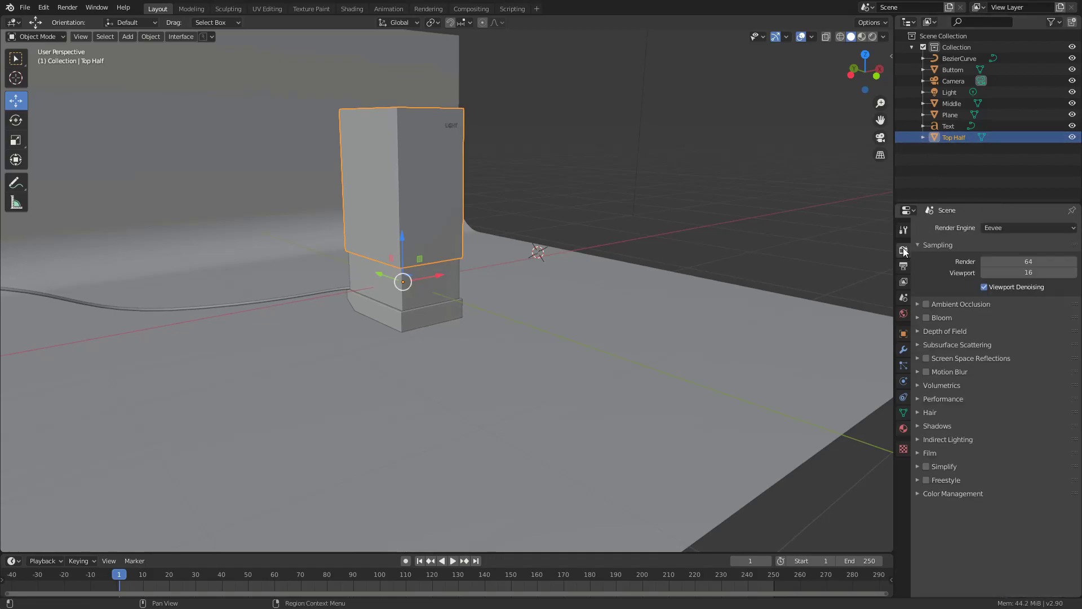
pyautogui.click(1028, 228)
pyautogui.click(1006, 263)
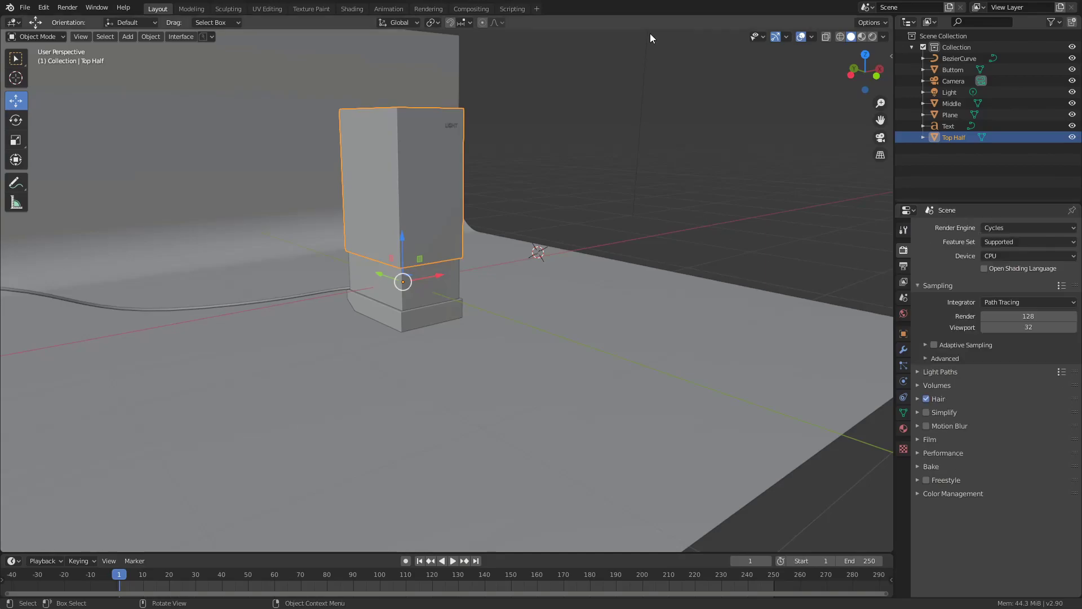
pyautogui.click(874, 39)
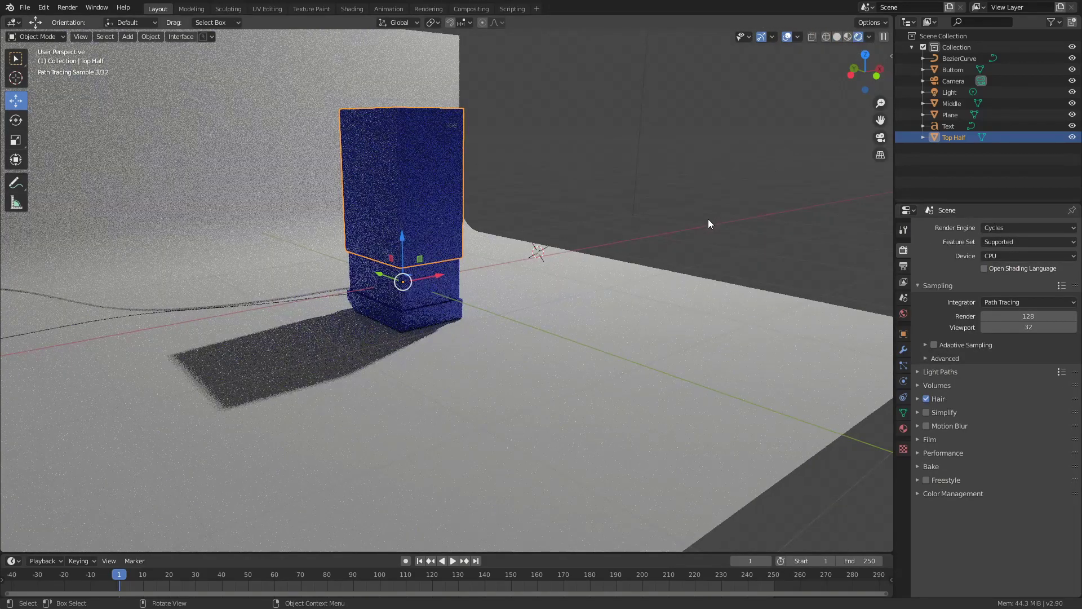
# Replace the middle block's shared material with a new one that uses an Emission surface shader.
pyautogui.scroll(3, 568, 378)
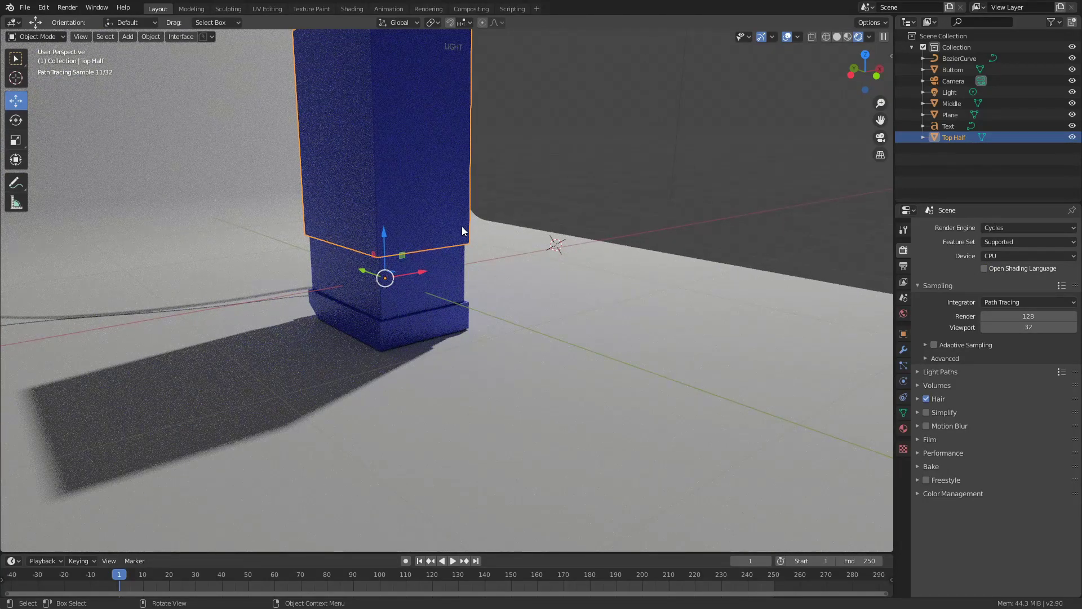
pyautogui.click(446, 281)
pyautogui.click(903, 428)
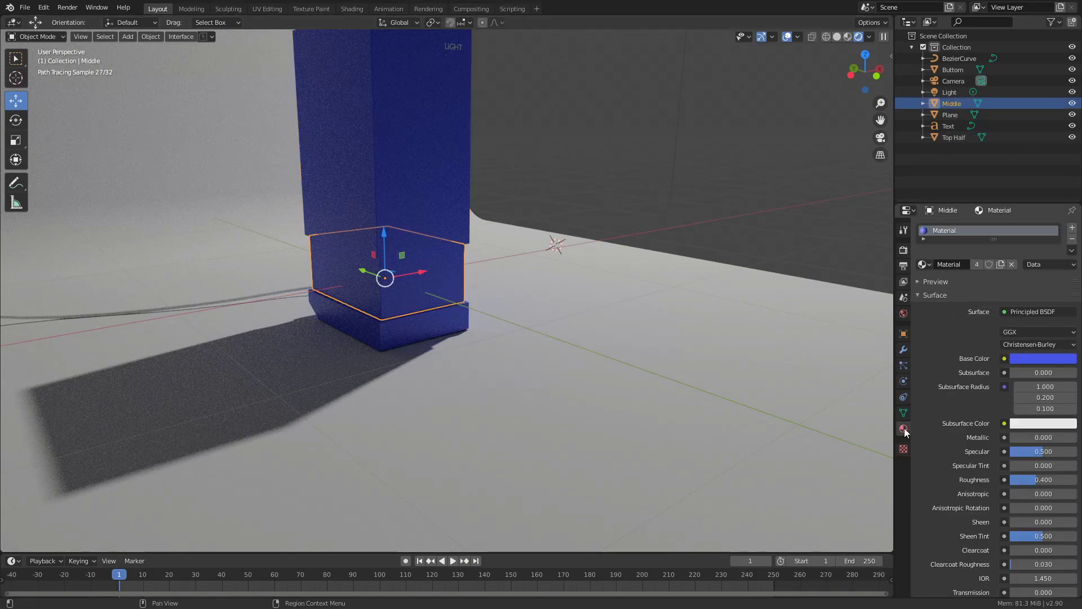
pyautogui.click(1072, 239)
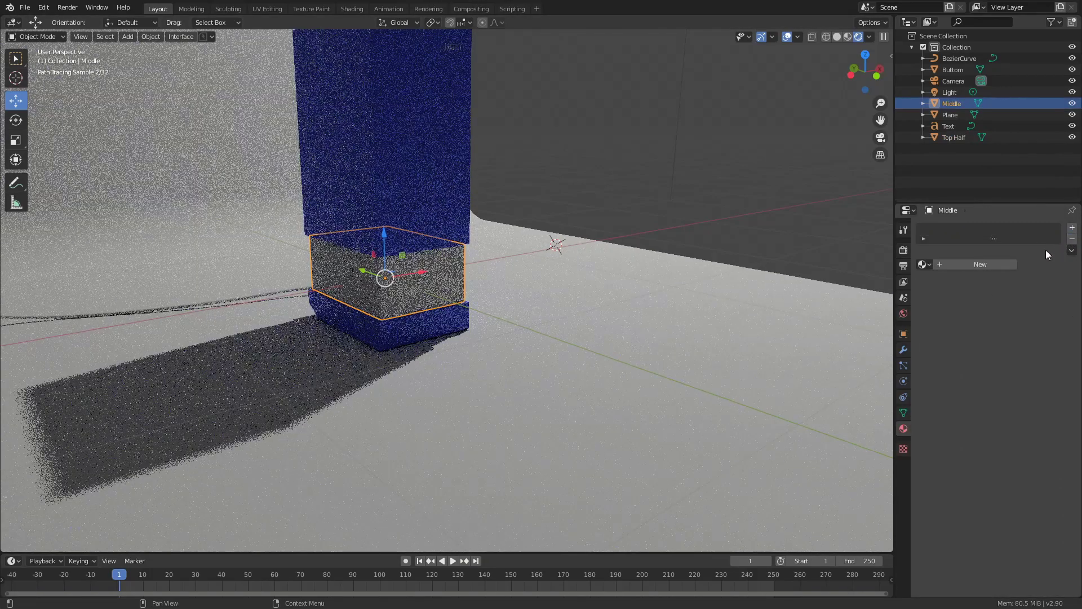
pyautogui.click(972, 264)
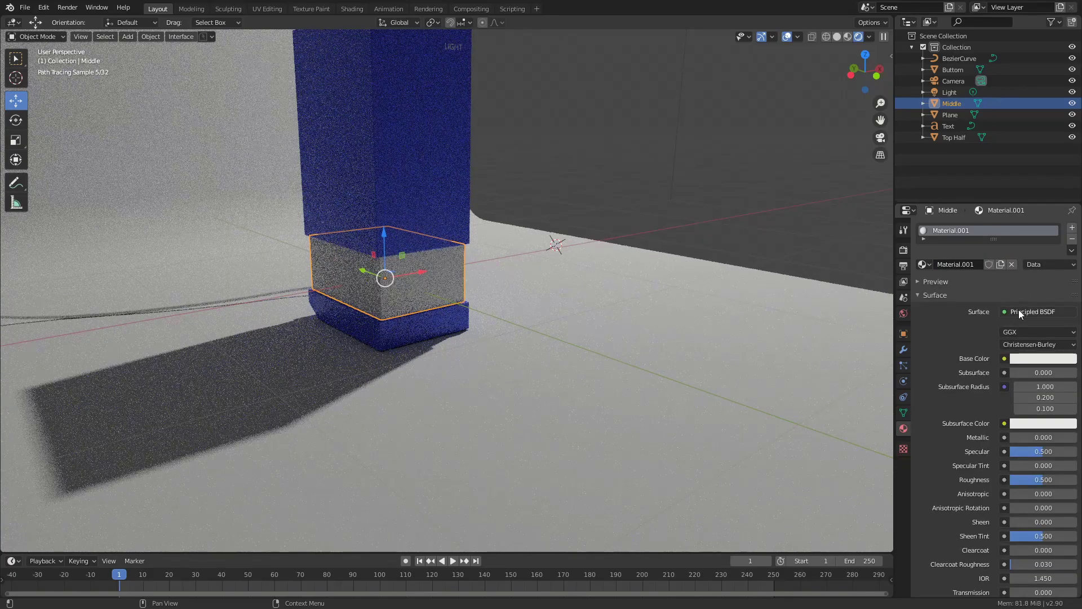
pyautogui.click(1019, 310)
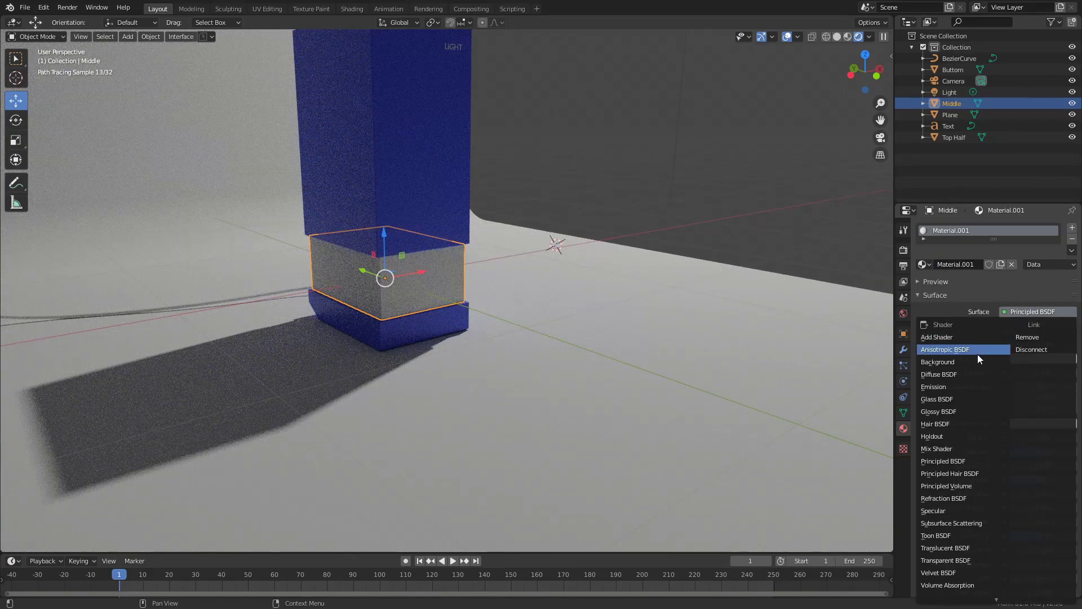
pyautogui.click(945, 387)
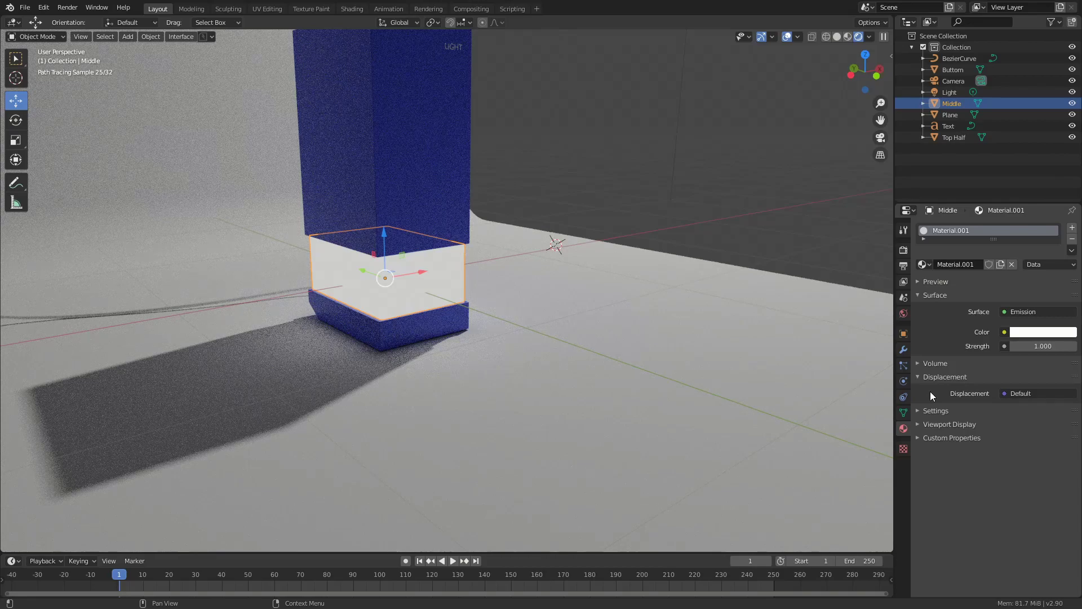
# Replace the base block's shared material with a new one that has a yellow base color.
pyautogui.click(439, 328)
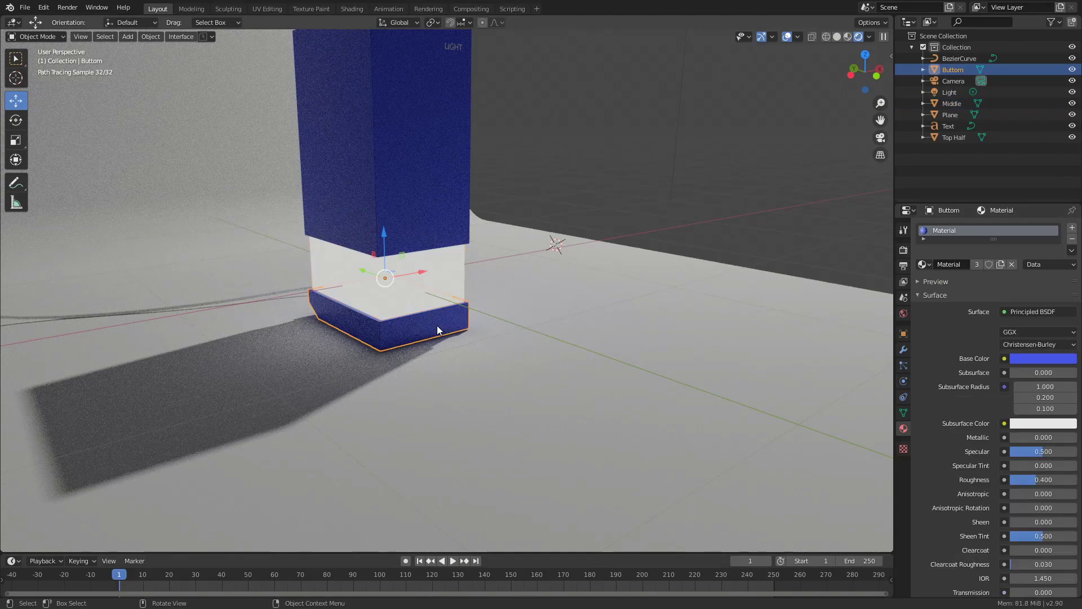
pyautogui.click(1072, 241)
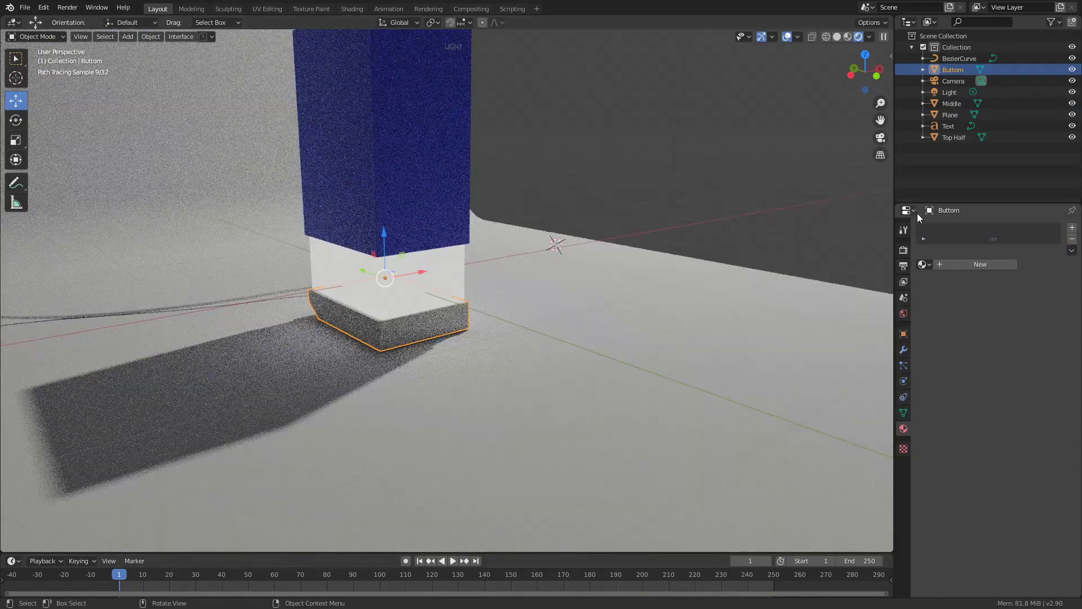
pyautogui.click(966, 264)
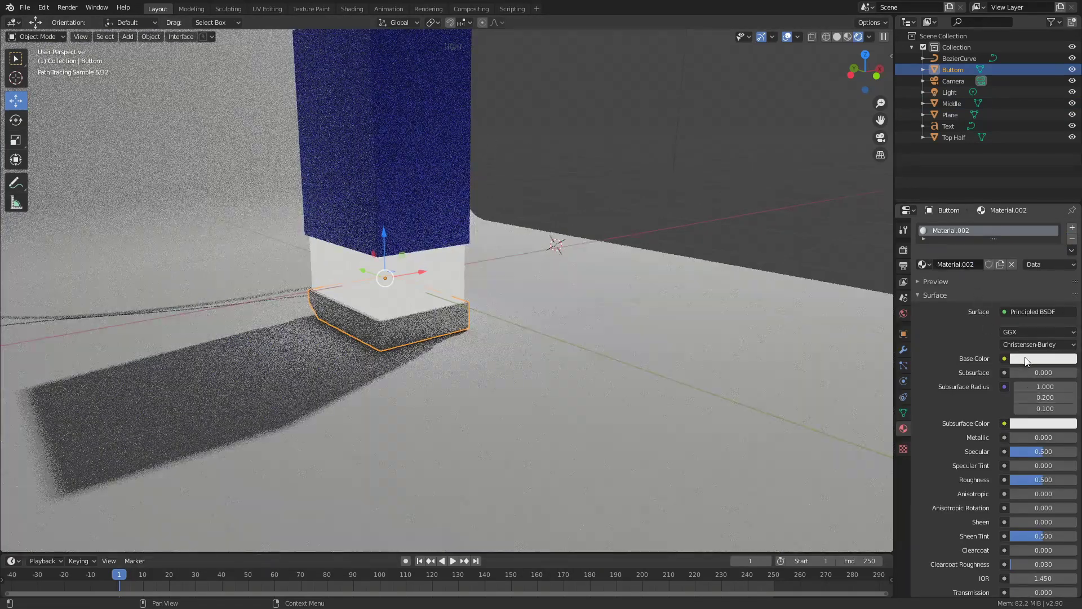
pyautogui.click(1043, 358)
pyautogui.click(1023, 239)
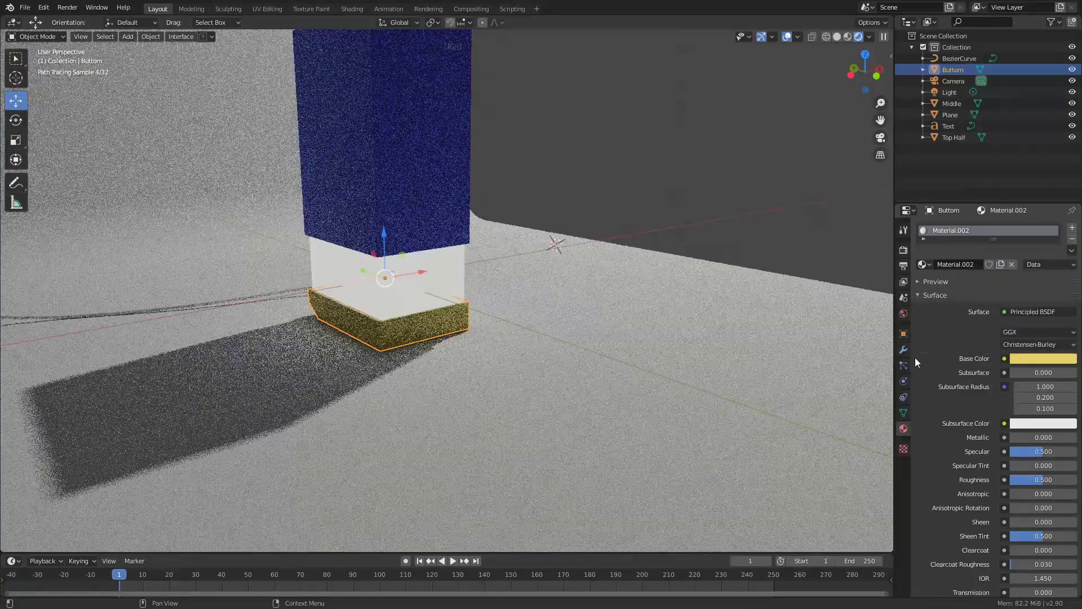
# Delete the point light above the backdrop.
pyautogui.scroll(-3, 503, 312)
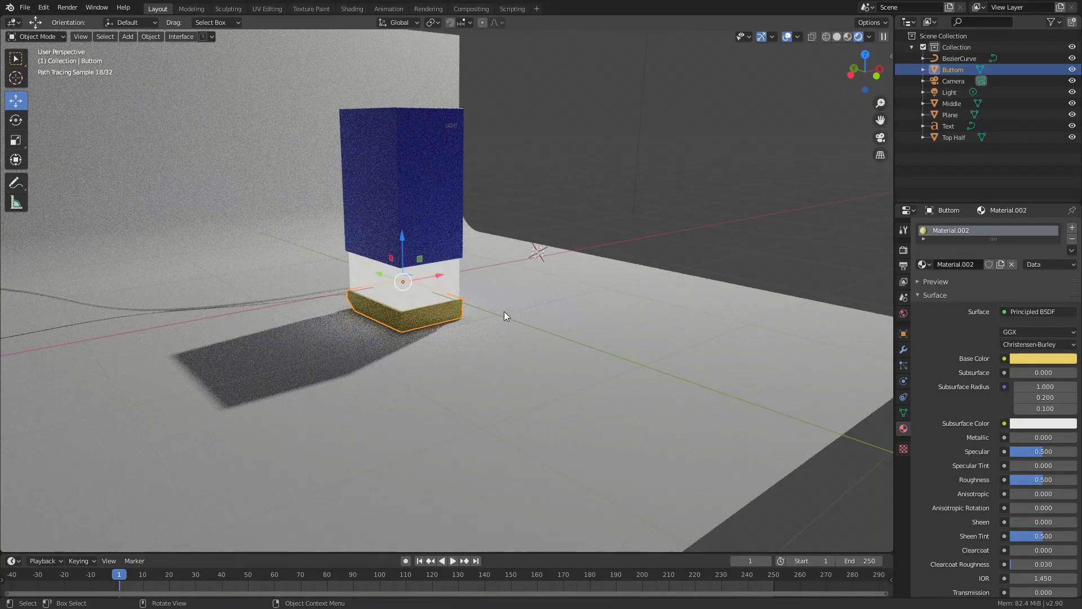
pyautogui.scroll(-5, 530, 279)
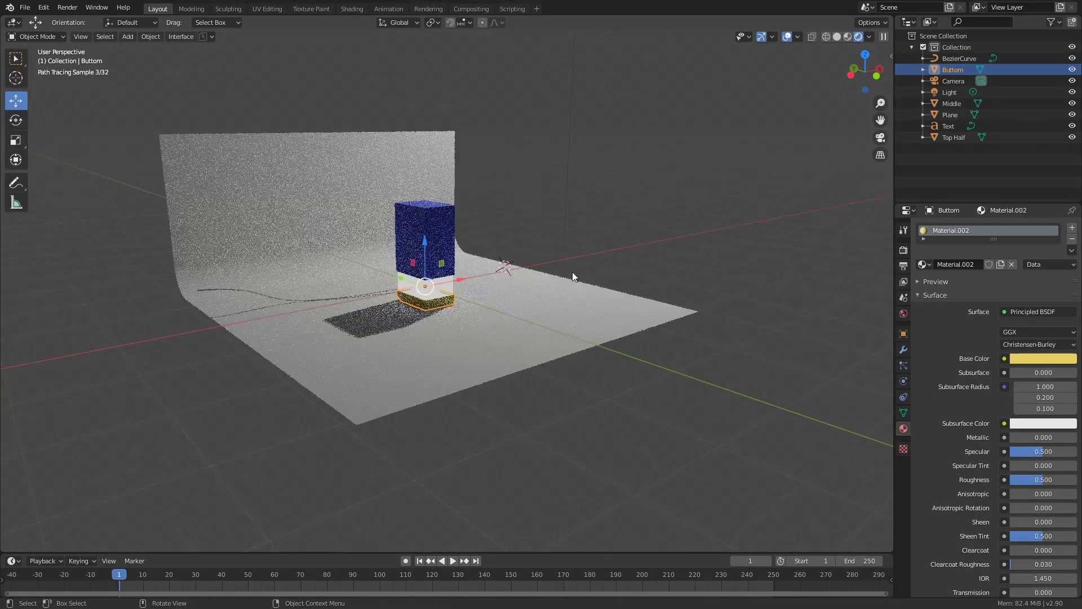
pyautogui.scroll(-3, 573, 271)
pyautogui.click(519, 85)
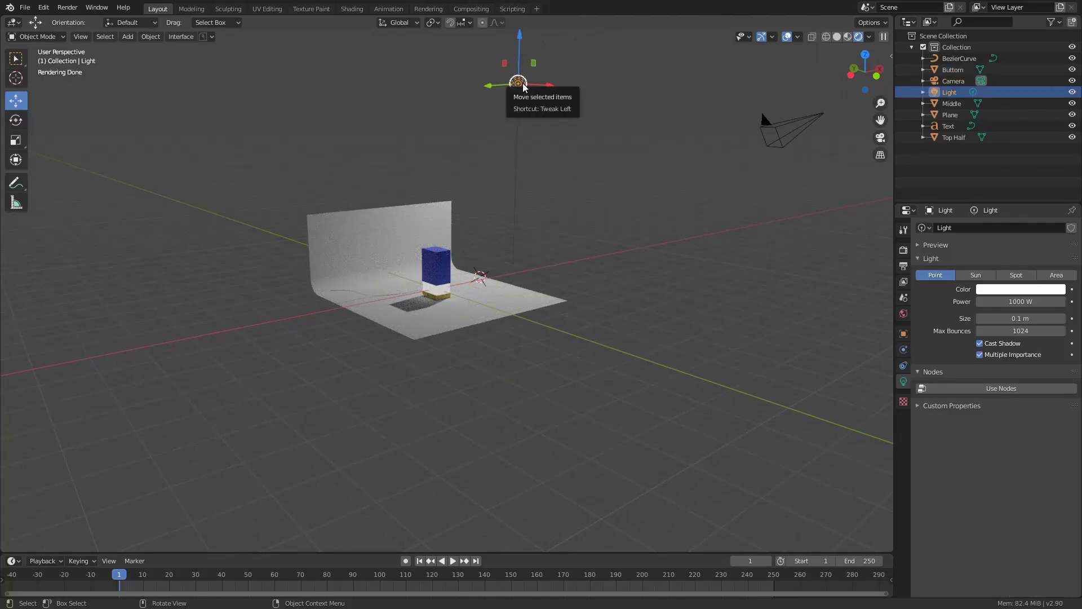
pyautogui.press('Delete')
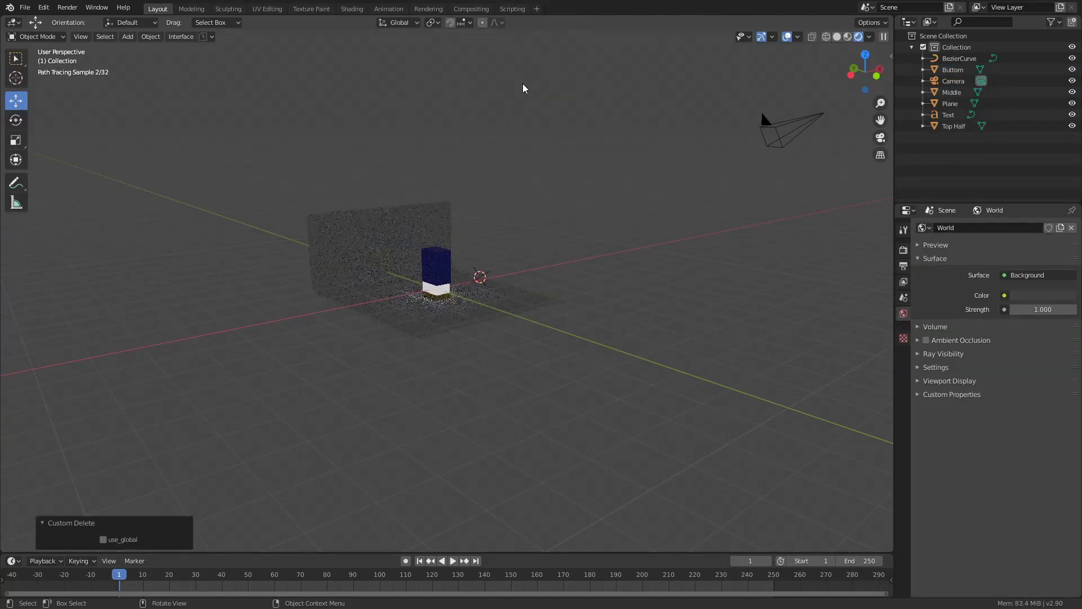
pyautogui.scroll(5, 573, 242)
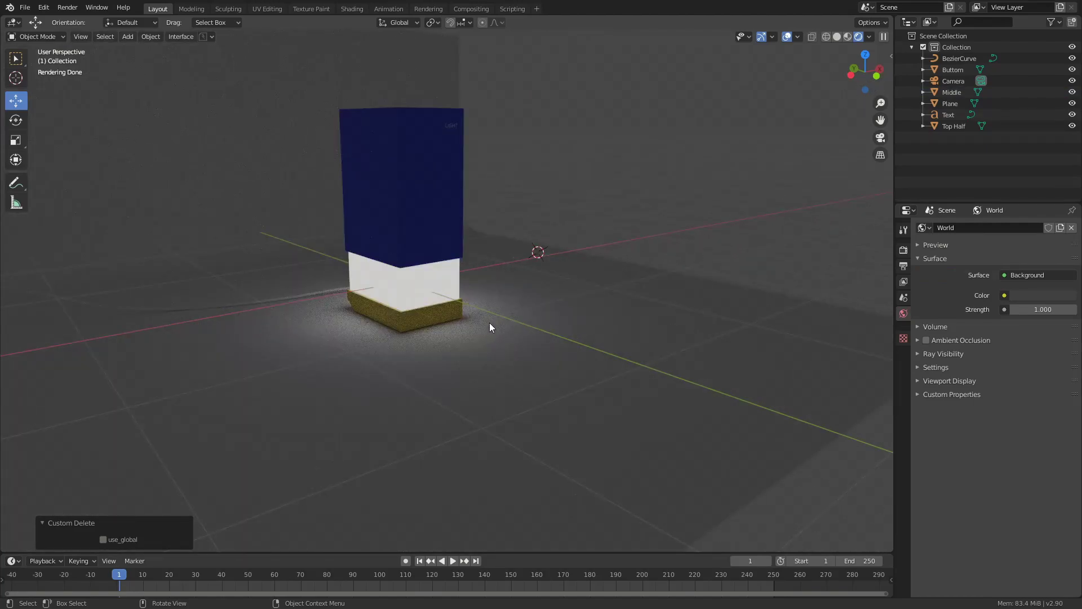
# Switch to the Shading workspace and merge the file browser area into the 3D viewport.
pyautogui.click(353, 9)
pyautogui.moveTo(507, 191)
pyautogui.mouseDown(button='middle')
pyautogui.moveTo(578, 263)
pyautogui.moveTo(654, 279)
pyautogui.mouseUp(button='middle')
pyautogui.rightClick(165, 191)
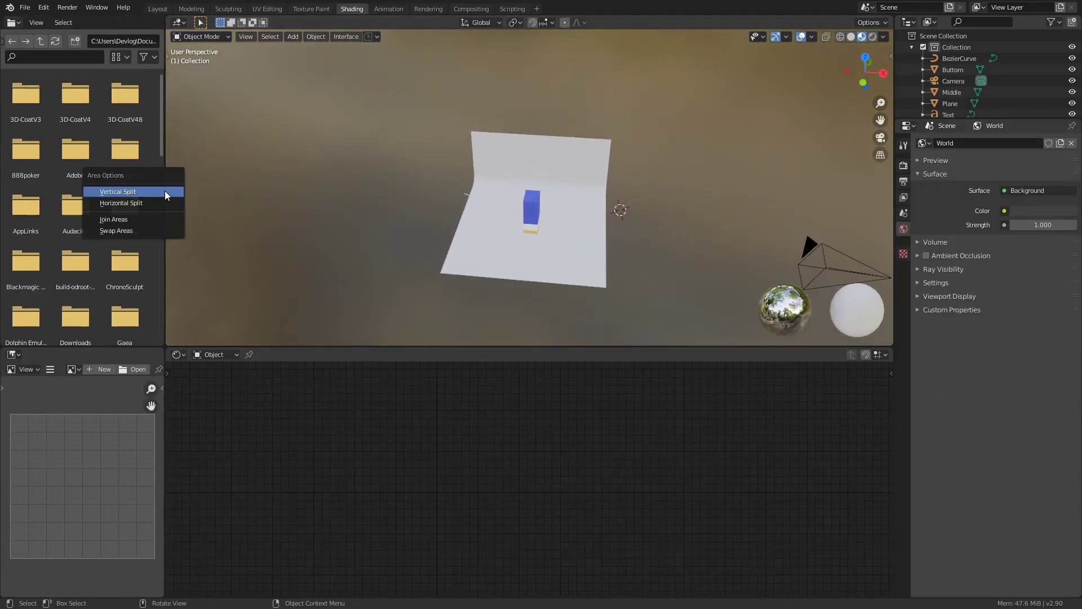
pyautogui.click(140, 219)
pyautogui.click(138, 218)
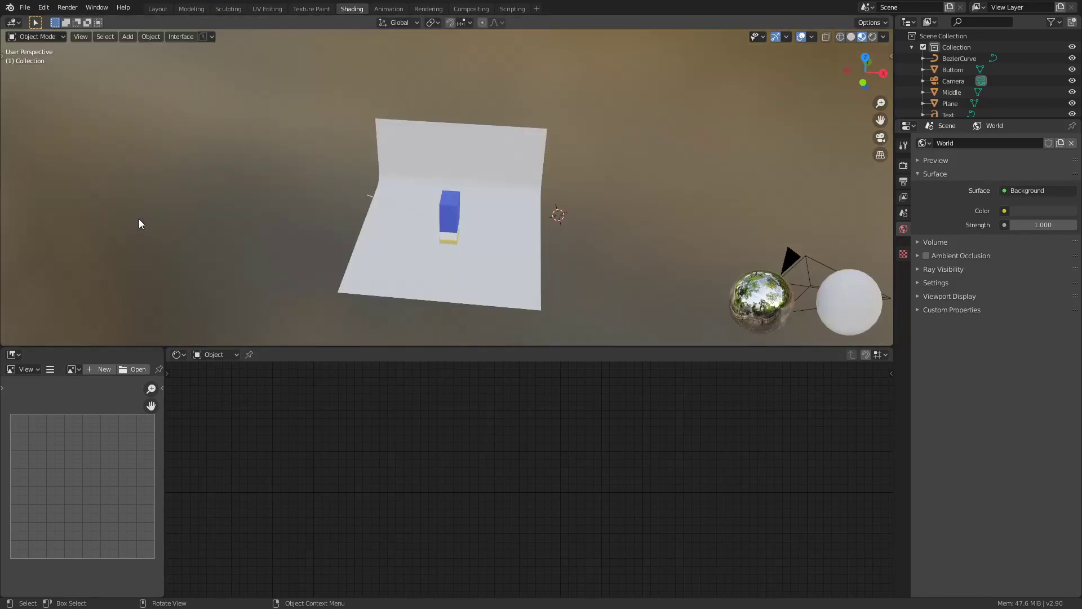
# Switch the shader editor to the World nodes and add an Environment Texture node below and left of the Background node.
pyautogui.click(225, 355)
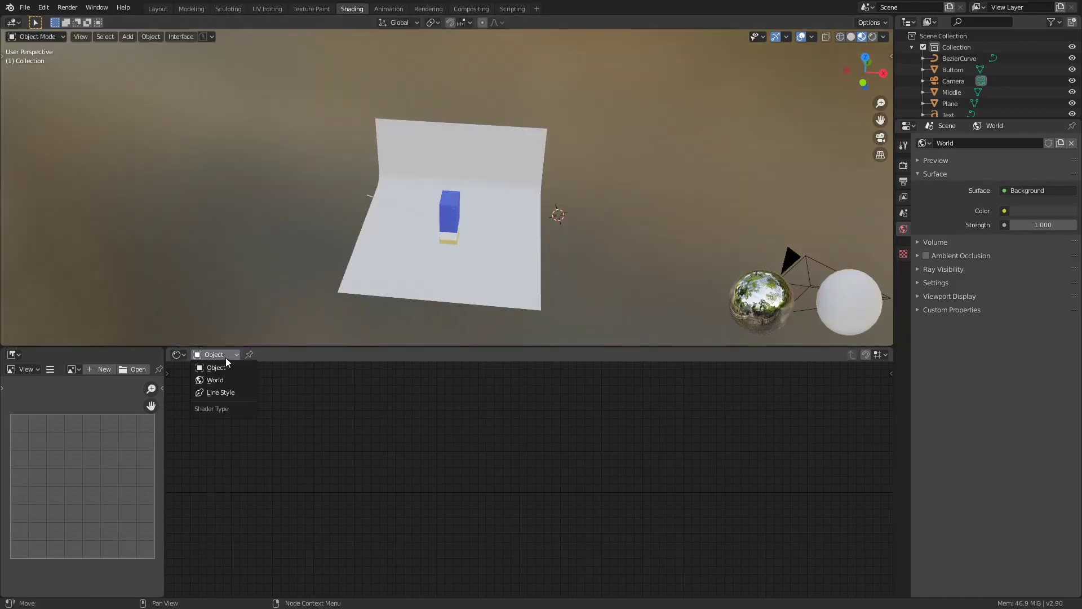
pyautogui.click(216, 380)
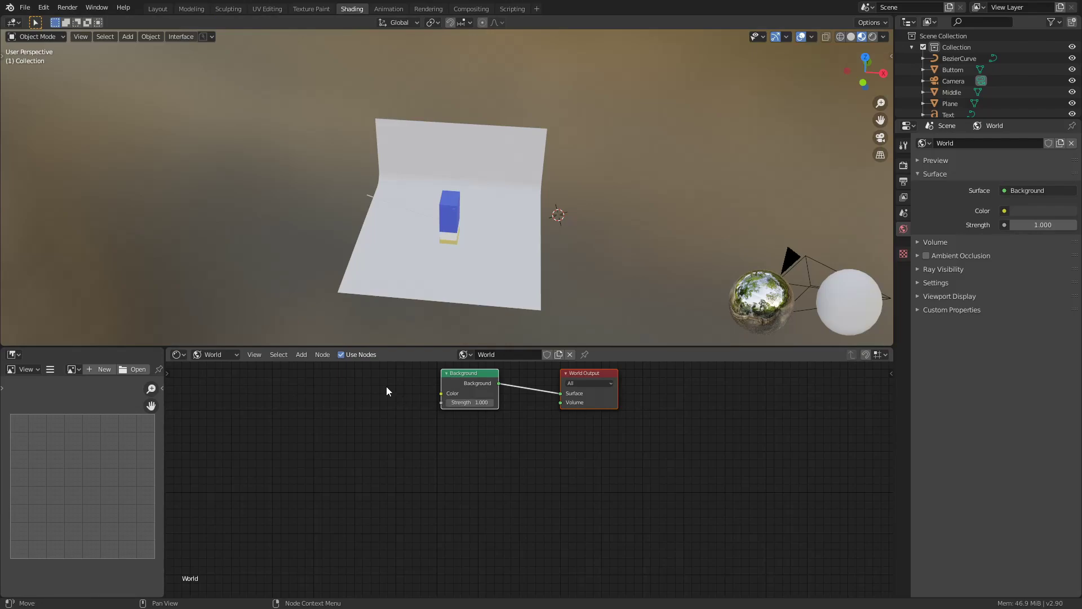
pyautogui.click(303, 358)
pyautogui.click(310, 366)
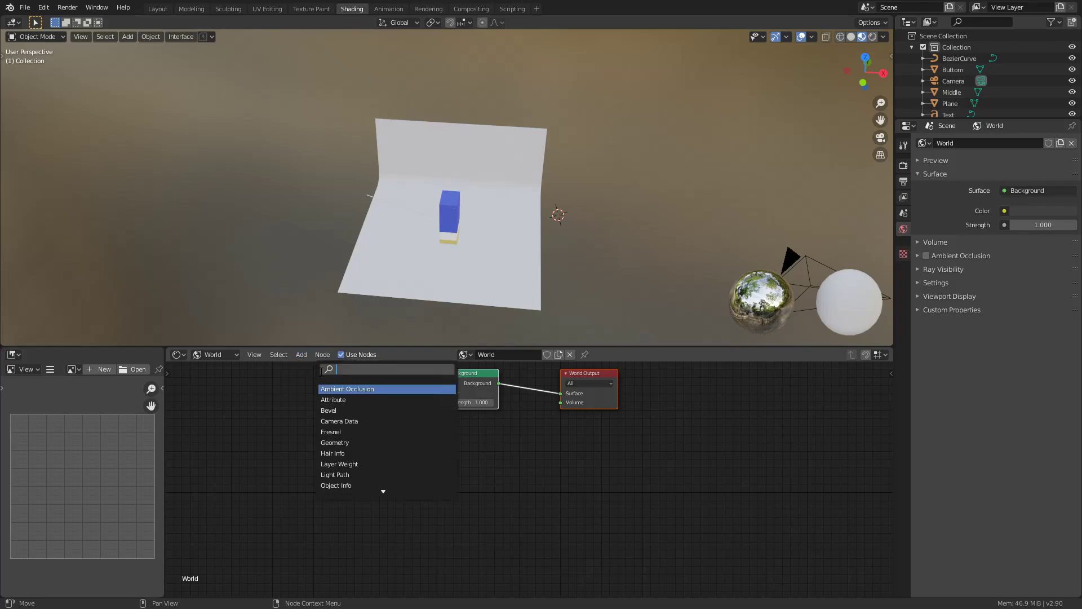
pyautogui.write('env')
pyautogui.press('Return')
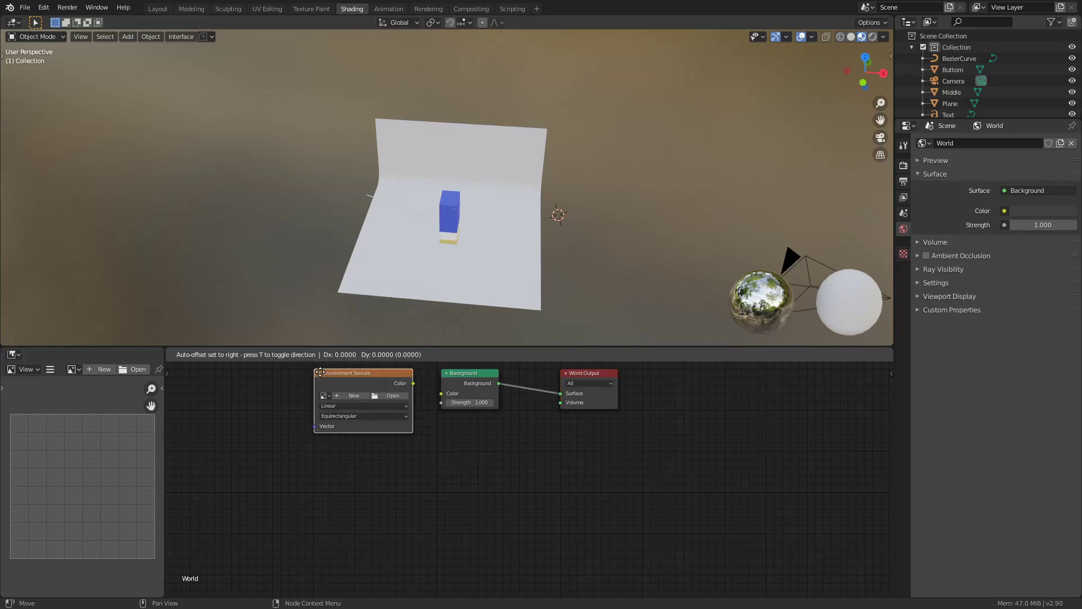
pyautogui.click(313, 425)
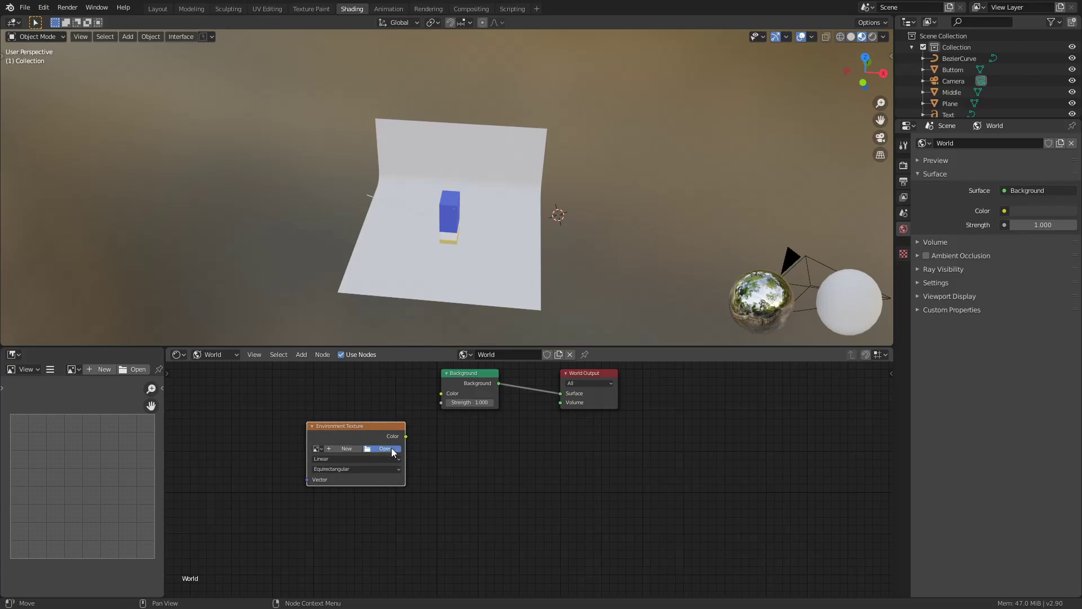
# Load photo_studio_01_4k.hdr from the Desktop into the Environment Texture node and connect its Color output to the Background node's Color.
pyautogui.click(391, 448)
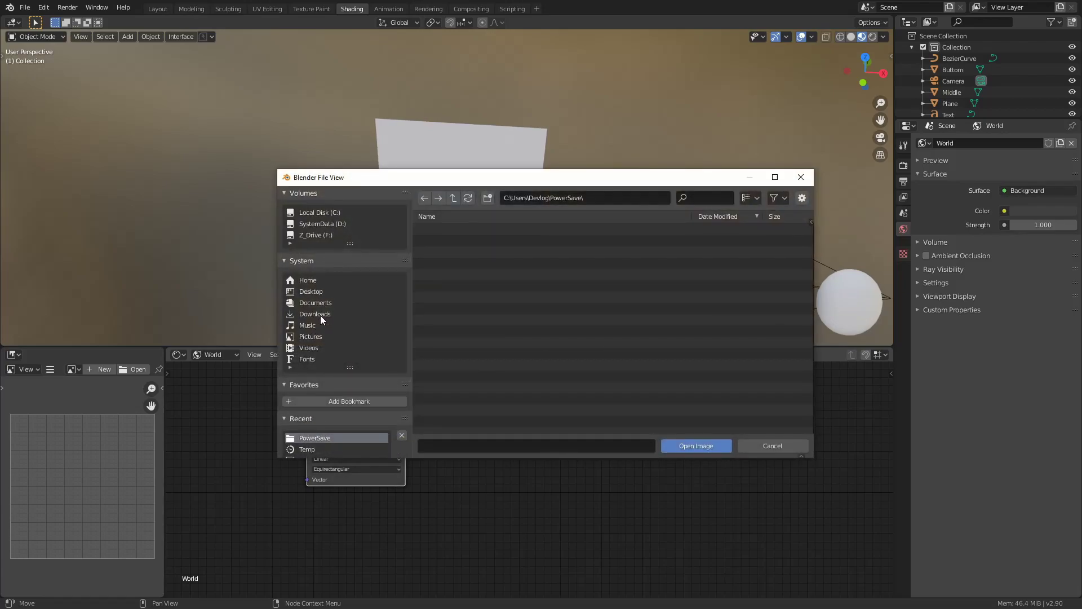
pyautogui.click(310, 293)
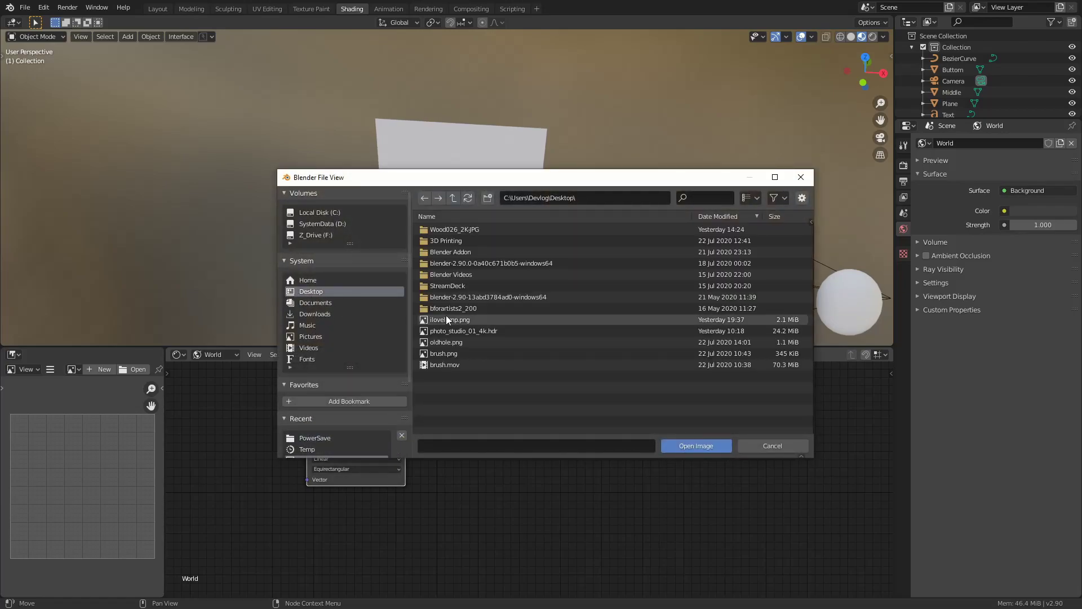
pyautogui.click(470, 332)
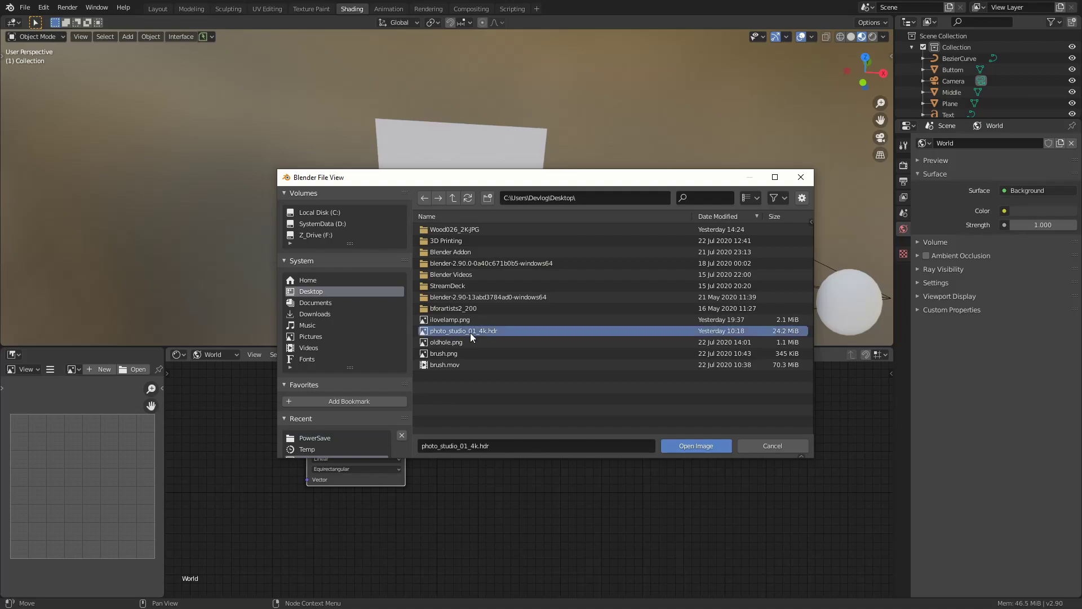
pyautogui.click(702, 445)
pyautogui.moveTo(382, 435); pyautogui.dragTo(441, 393)
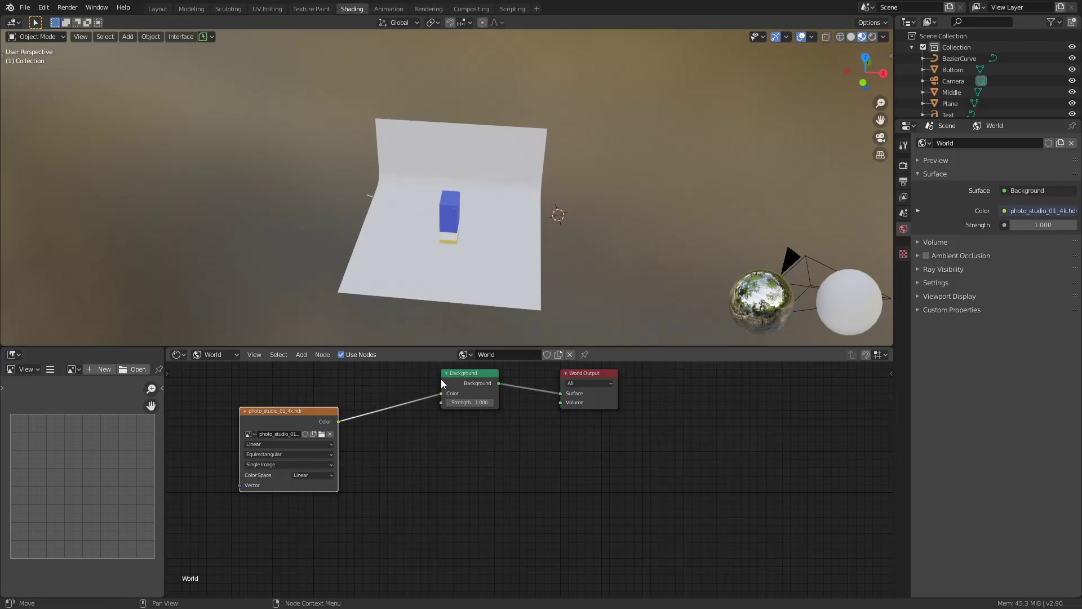
# Set the world Background strength to 0.5 and check the lighting in the Layout workspace.
pyautogui.click(158, 9)
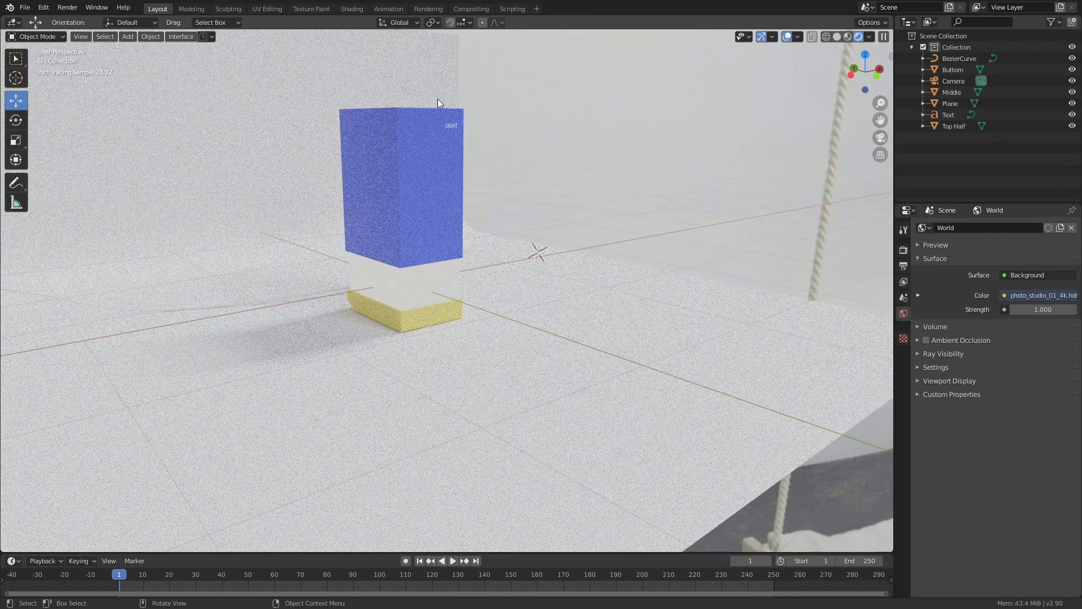
pyautogui.click(359, 9)
pyautogui.click(475, 404)
pyautogui.write('0')
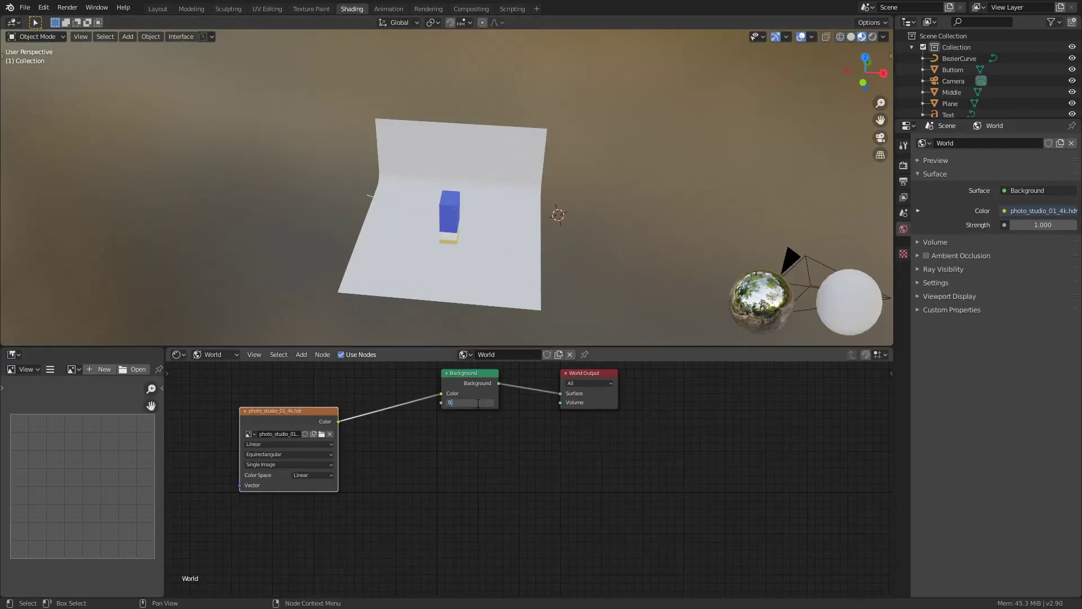
pyautogui.press('Return')
pyautogui.click(158, 9)
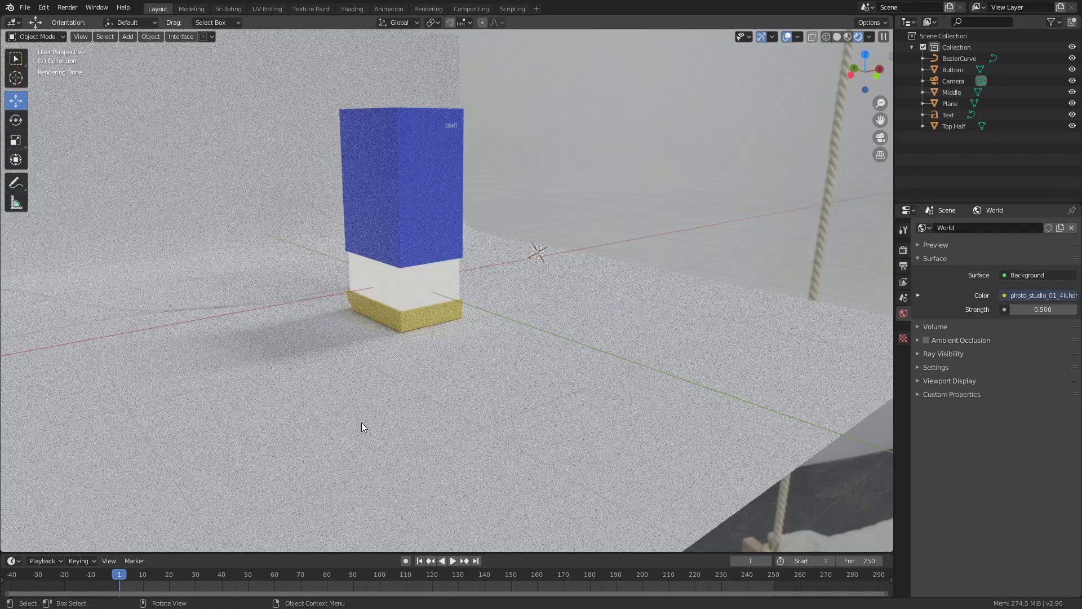
# Switch to the browser and browse the latest assets and the Wood category on the CC0 Textures site.
pyautogui.hotkey('alt', 'Tab')
pyautogui.click(193, 197)
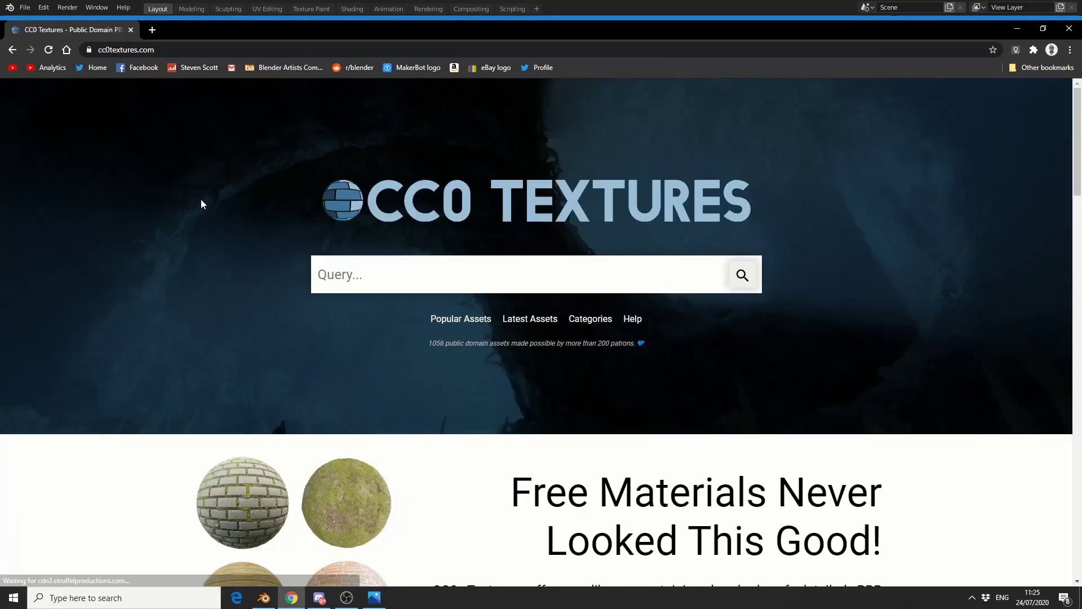
pyautogui.scroll(-4, 600, 400)
pyautogui.scroll(4, 599, 400)
pyautogui.click(530, 316)
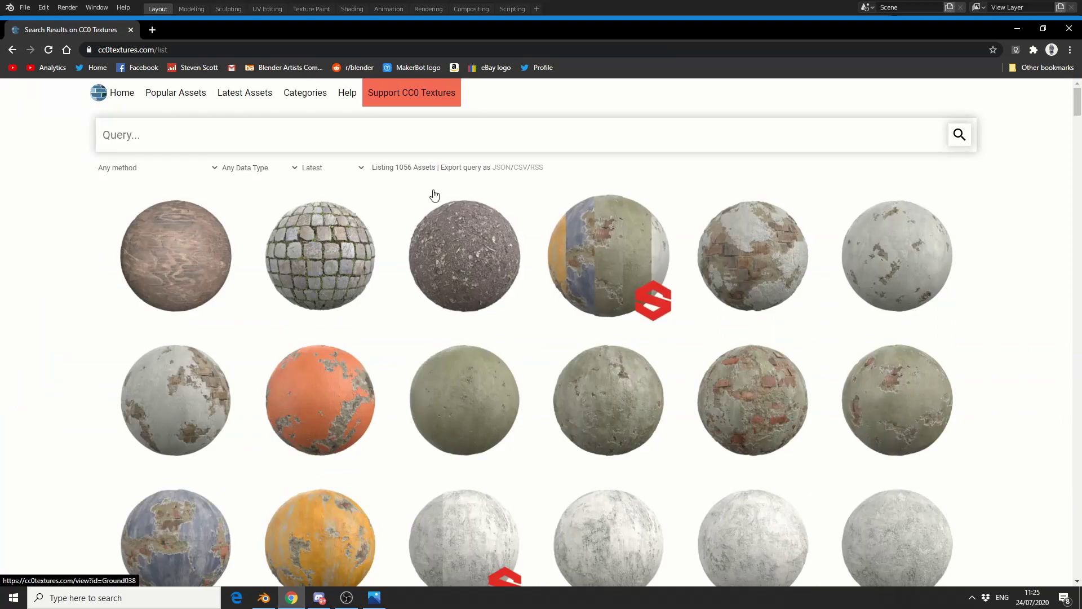
pyautogui.click(305, 93)
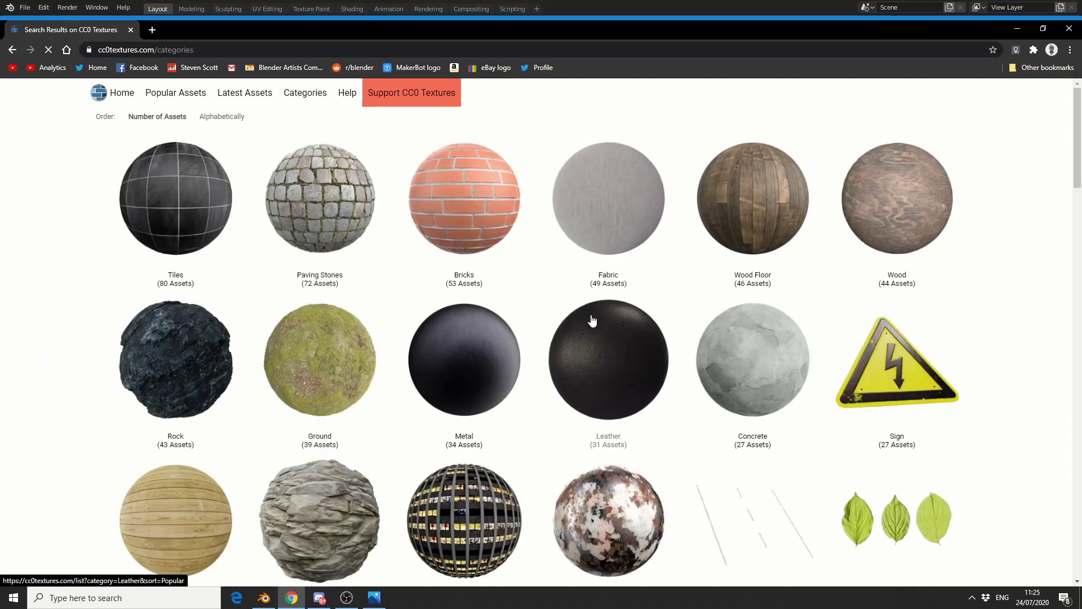
pyautogui.click(894, 215)
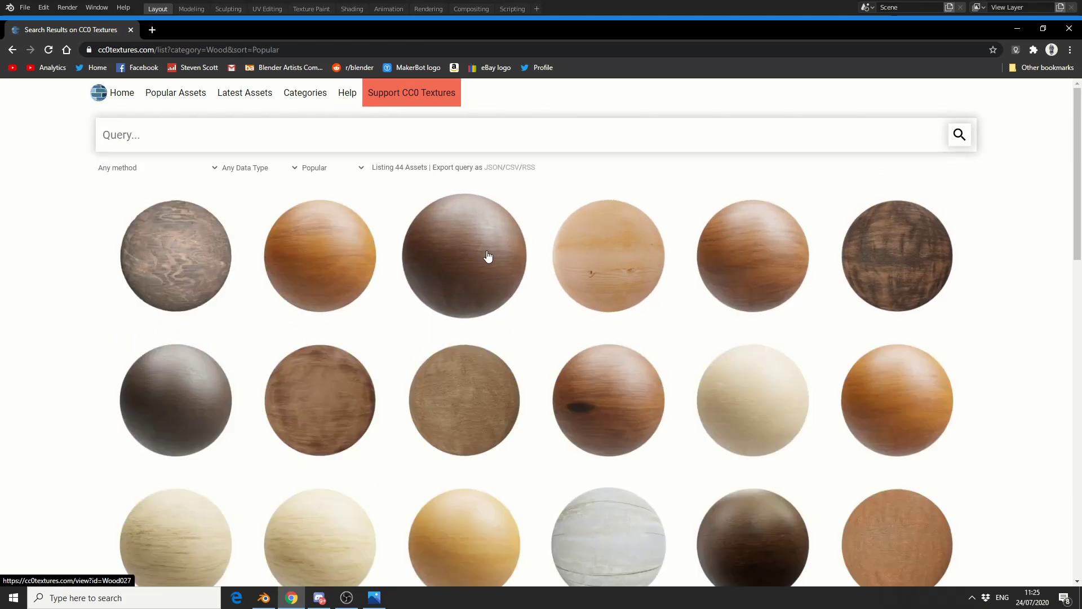
# Switch to File Explorer to view the Wood026_2K-JPG texture folder, and take its window out of full-screen size.
pyautogui.click(265, 601)
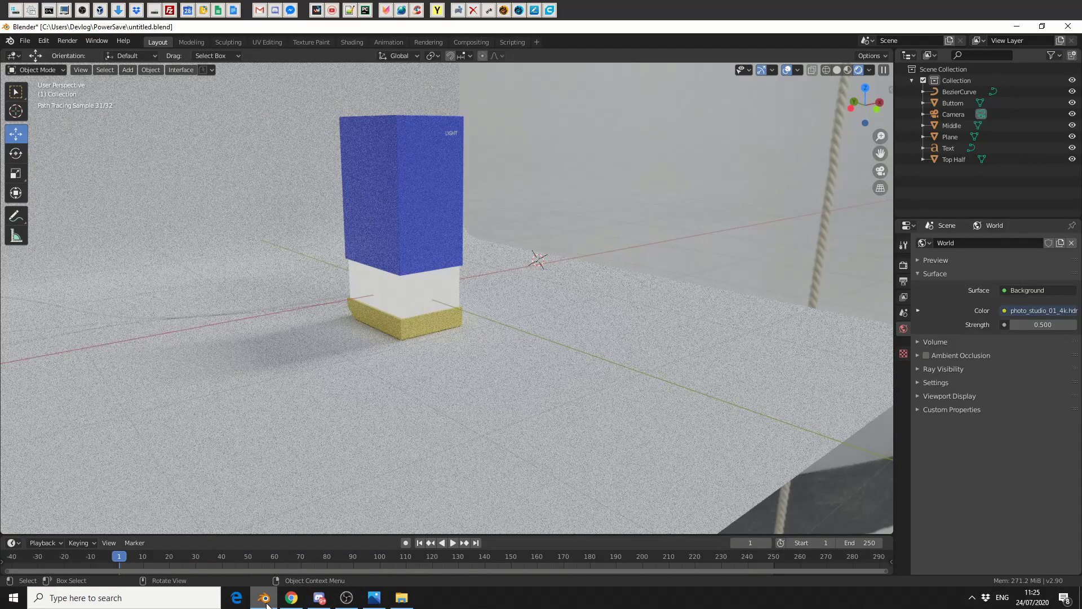
pyautogui.click(266, 602)
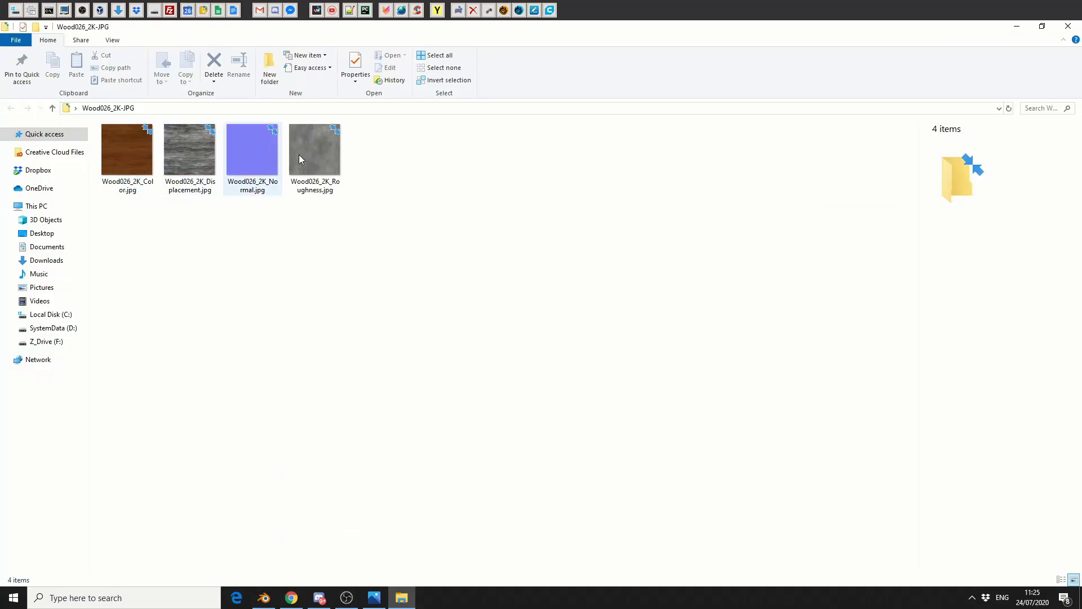
pyautogui.doubleClick(668, 31)
pyautogui.press('super+Down')
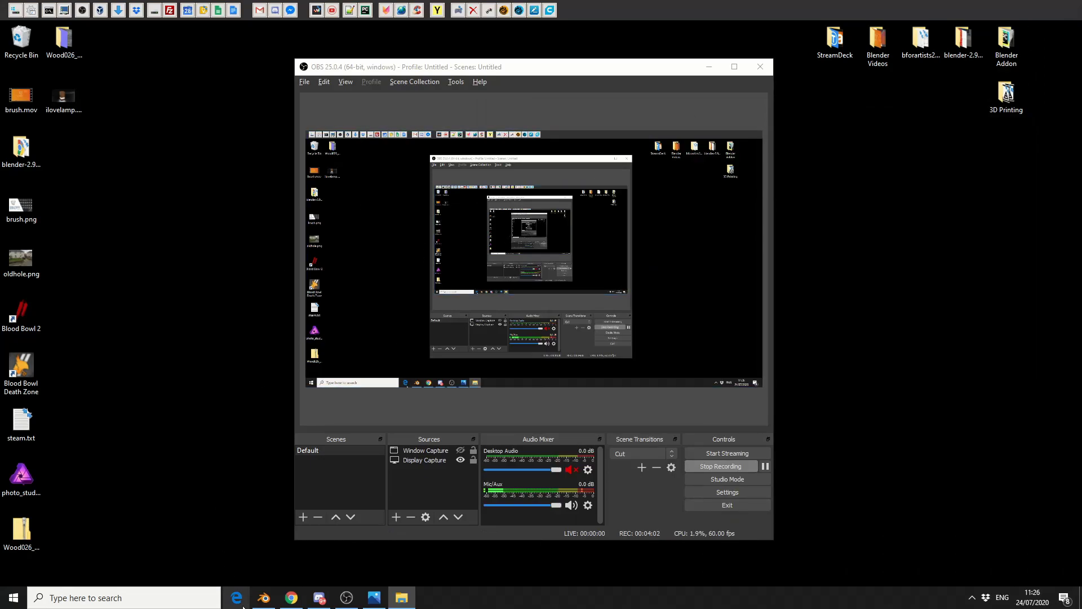
# Return to Blender, show the Top Half block's material nodes in the Shading workspace, and save the file.
pyautogui.click(263, 597)
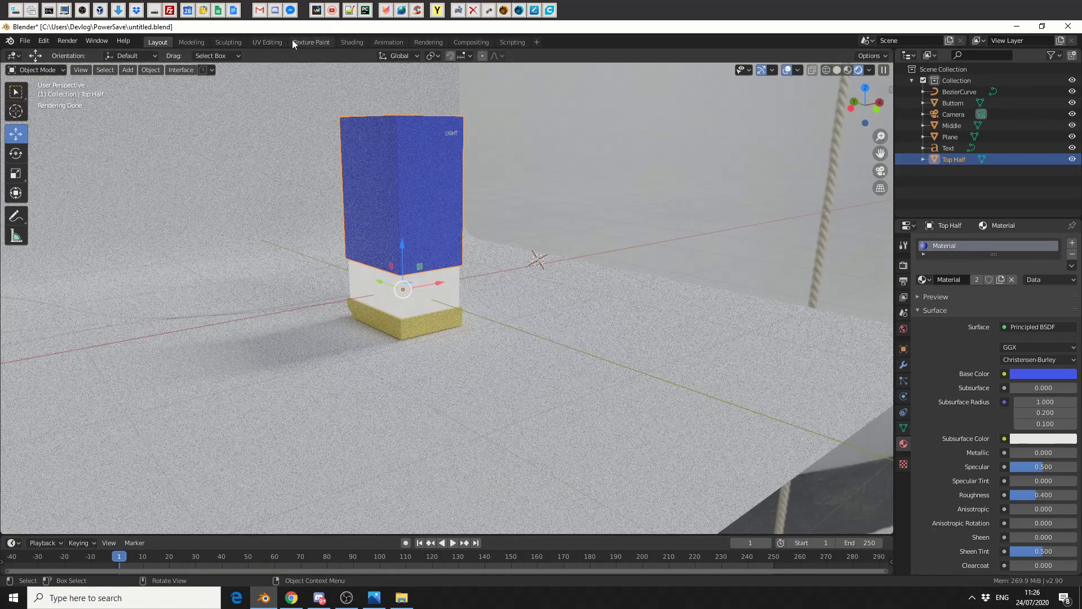
pyautogui.click(339, 40)
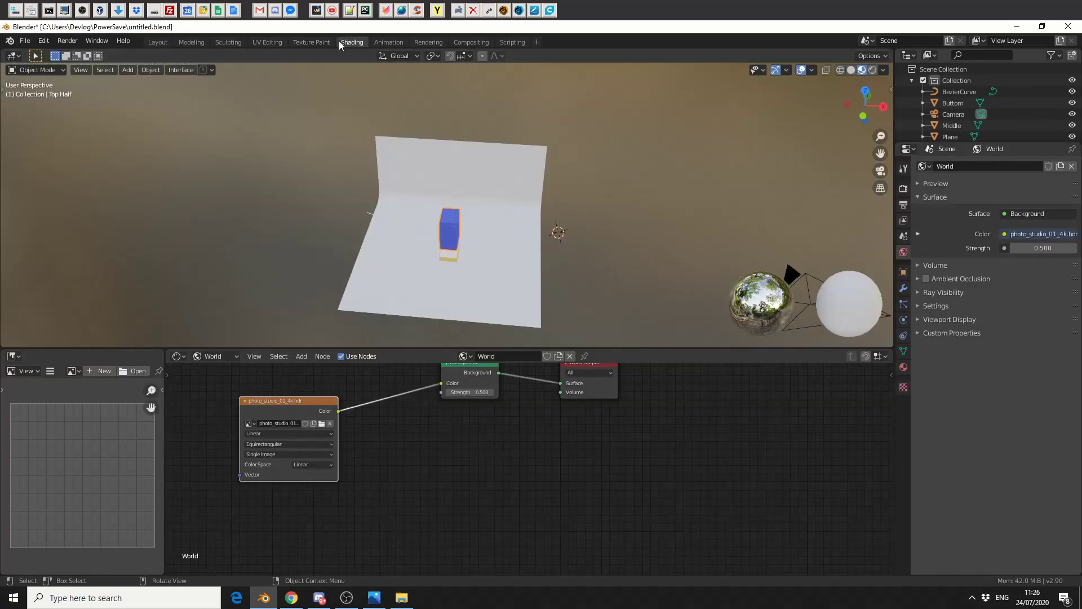
pyautogui.click(208, 356)
pyautogui.click(214, 370)
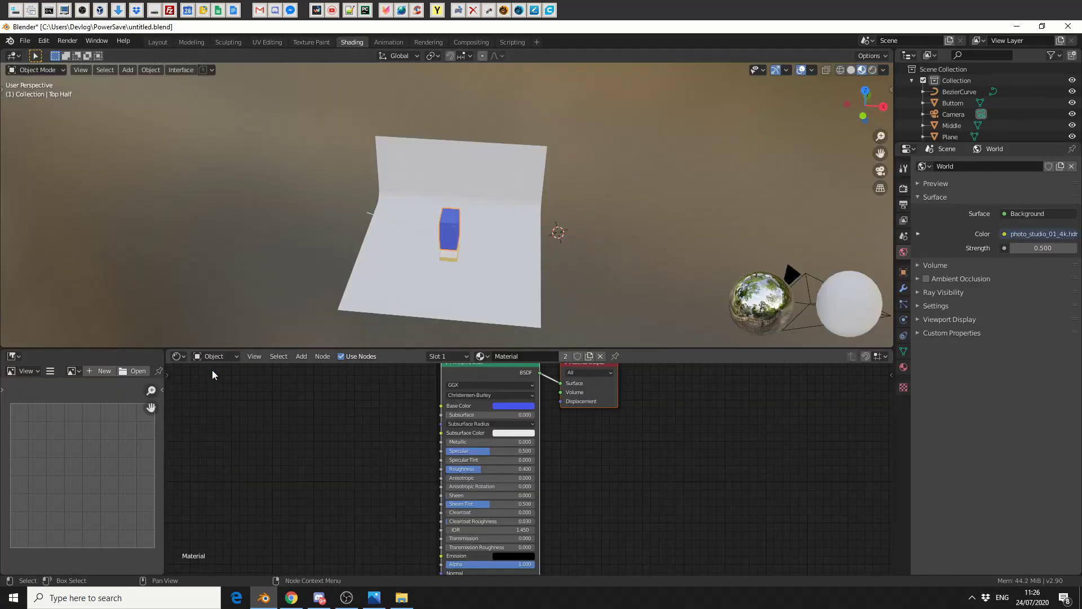
pyautogui.hotkey('ctrl', 's')
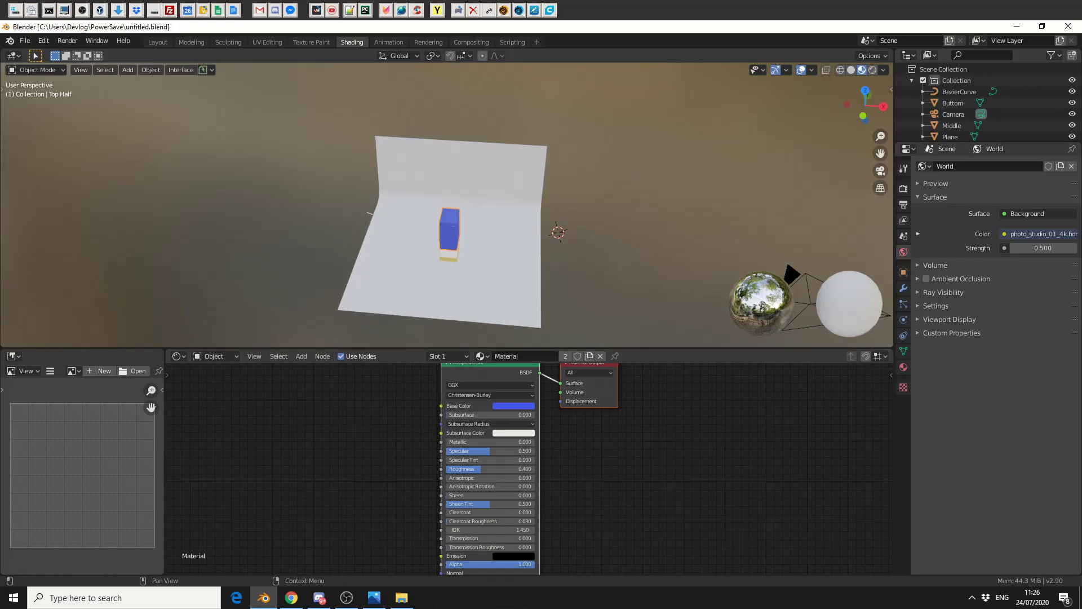
# Bring Wood026_2K_Color.jpg in as an image texture node and connect its Color to the Principled BSDF's Base Color.
pyautogui.moveTo(214, 388); pyautogui.dragTo(215, 388)
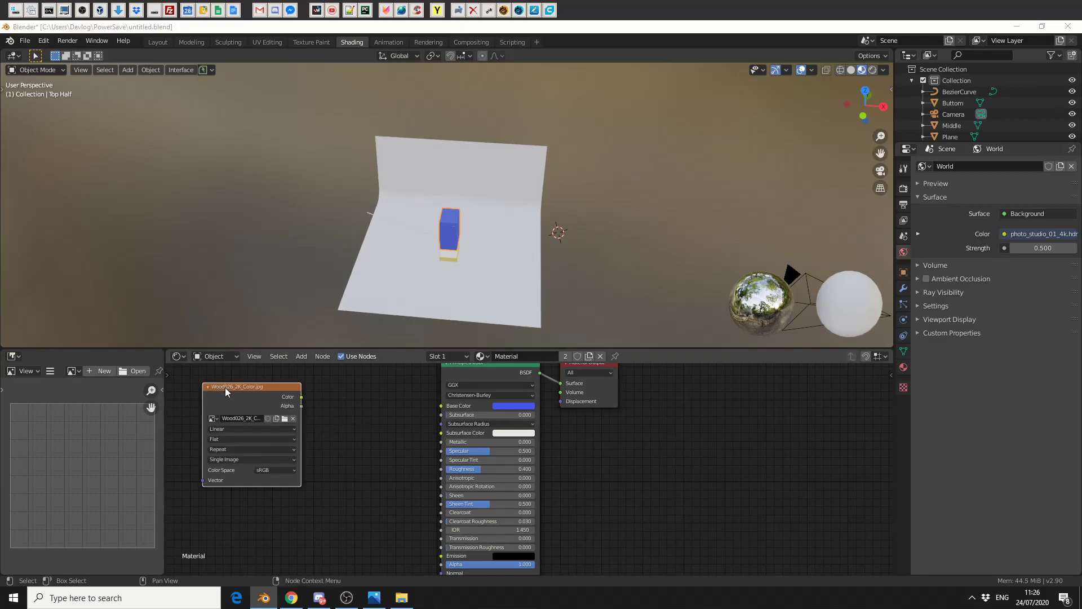
pyautogui.moveTo(301, 396); pyautogui.dragTo(442, 406)
pyautogui.scroll(2, 476, 258)
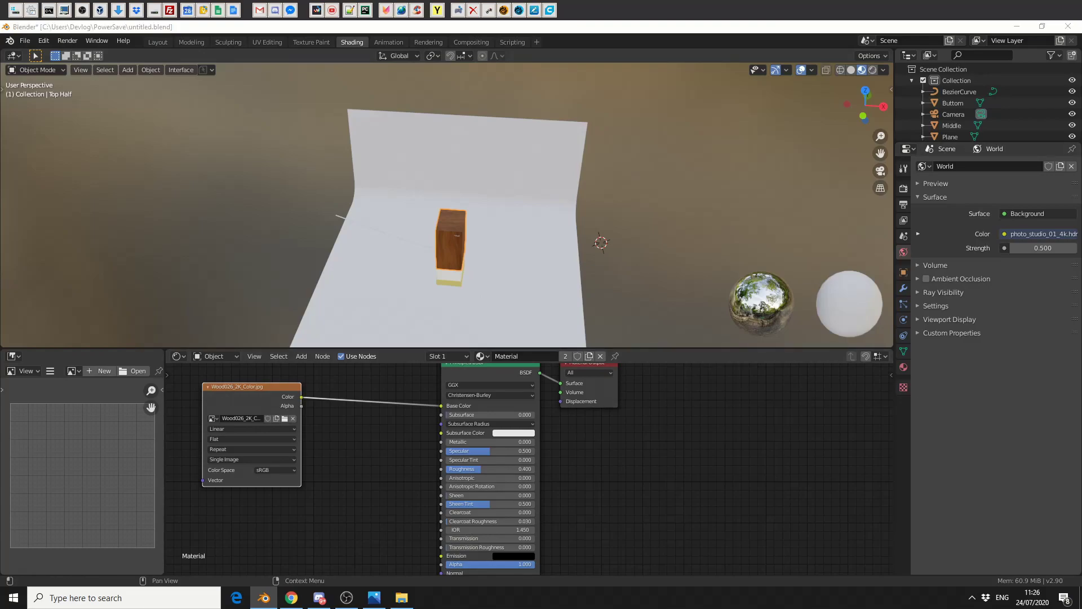
# Add the Wood026_2K displacement, normal and roughness images as texture nodes, setting the normal image's color space to Non-Color.
pyautogui.moveTo(206, 518); pyautogui.dragTo(207, 517)
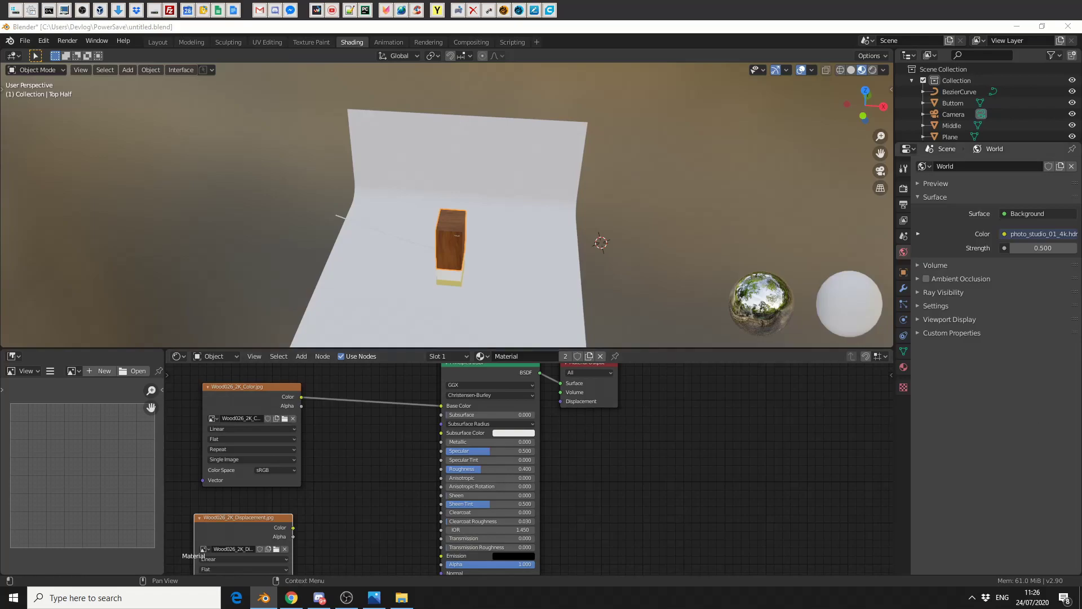
pyautogui.moveTo(337, 463); pyautogui.dragTo(337, 464)
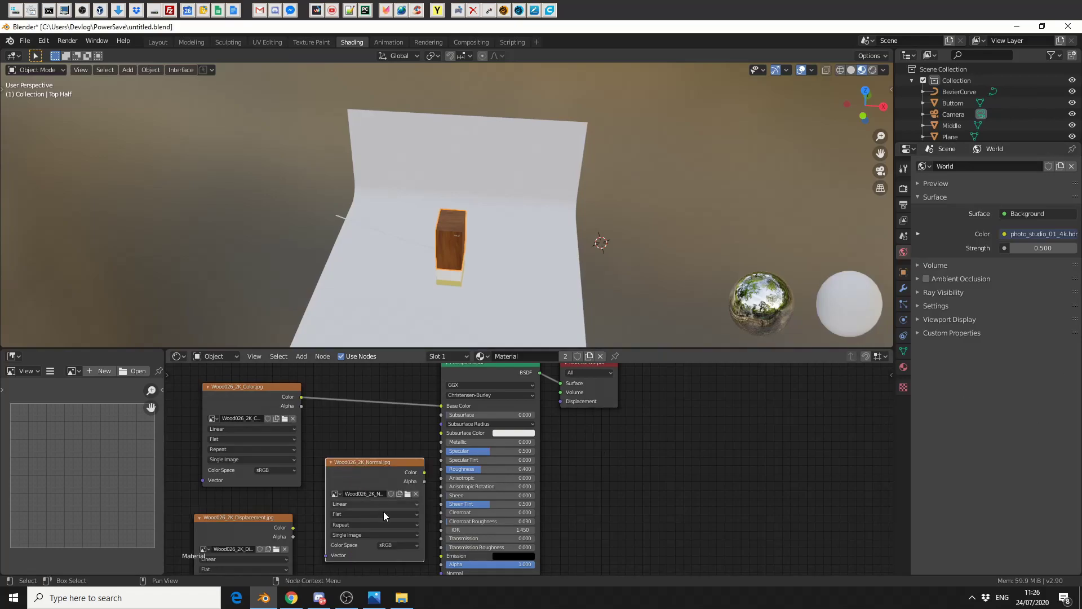
pyautogui.click(389, 545)
pyautogui.click(391, 508)
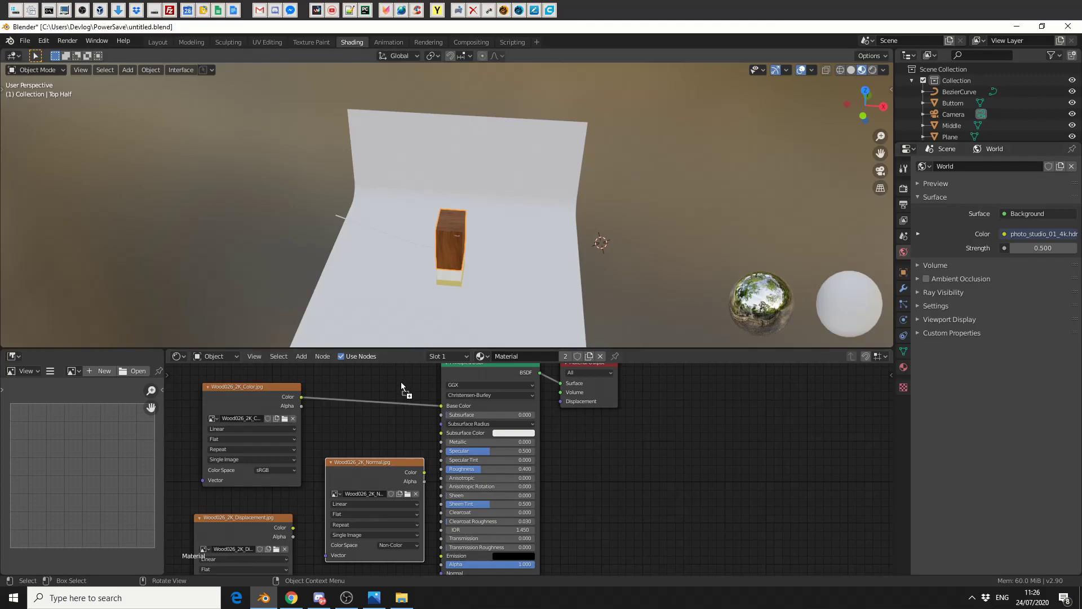
pyautogui.moveTo(191, 475); pyautogui.dragTo(218, 455)
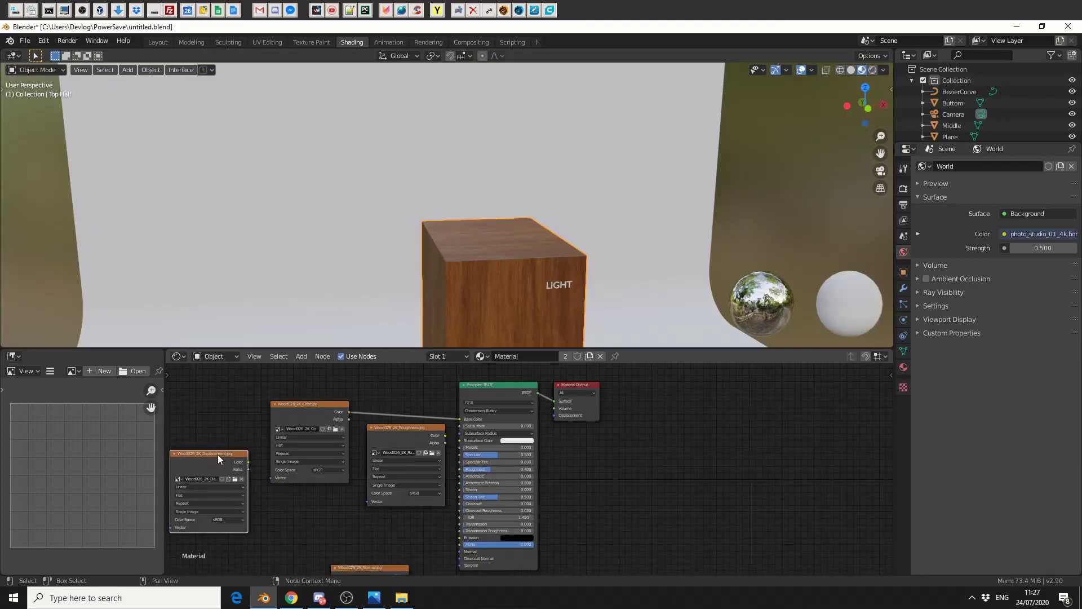
# Add a Displacement node between the displacement and roughness image textures.
pyautogui.click(309, 356)
pyautogui.click(344, 368)
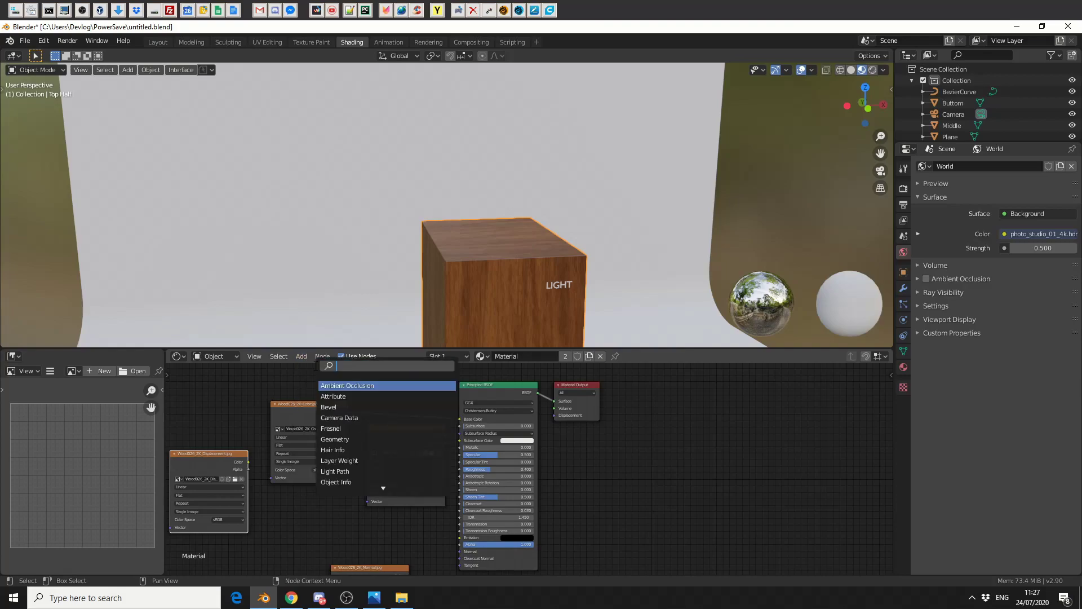
pyautogui.write('displacement')
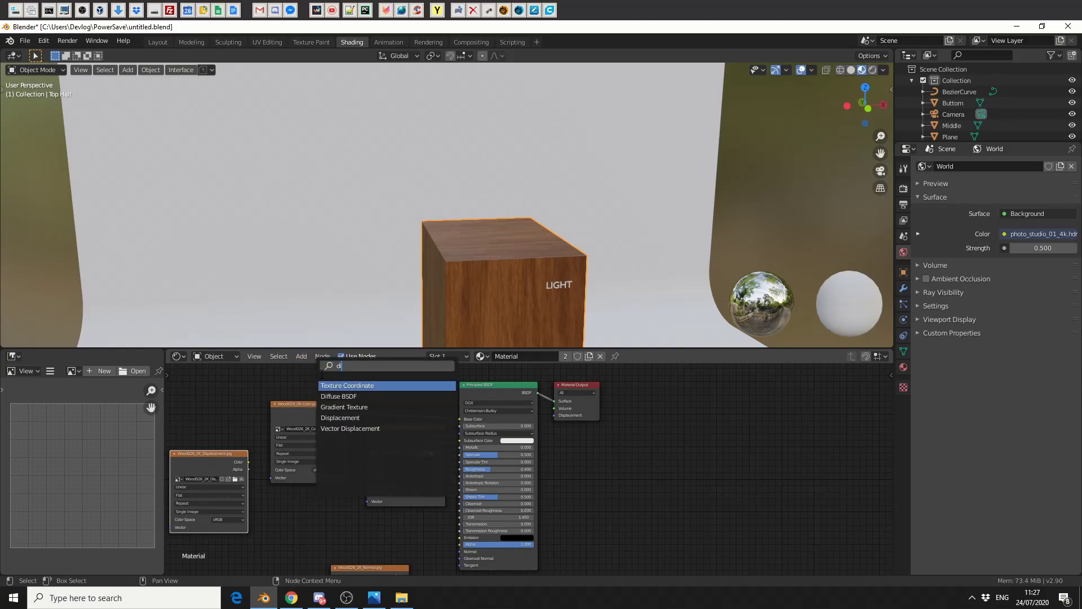
pyautogui.press('Return')
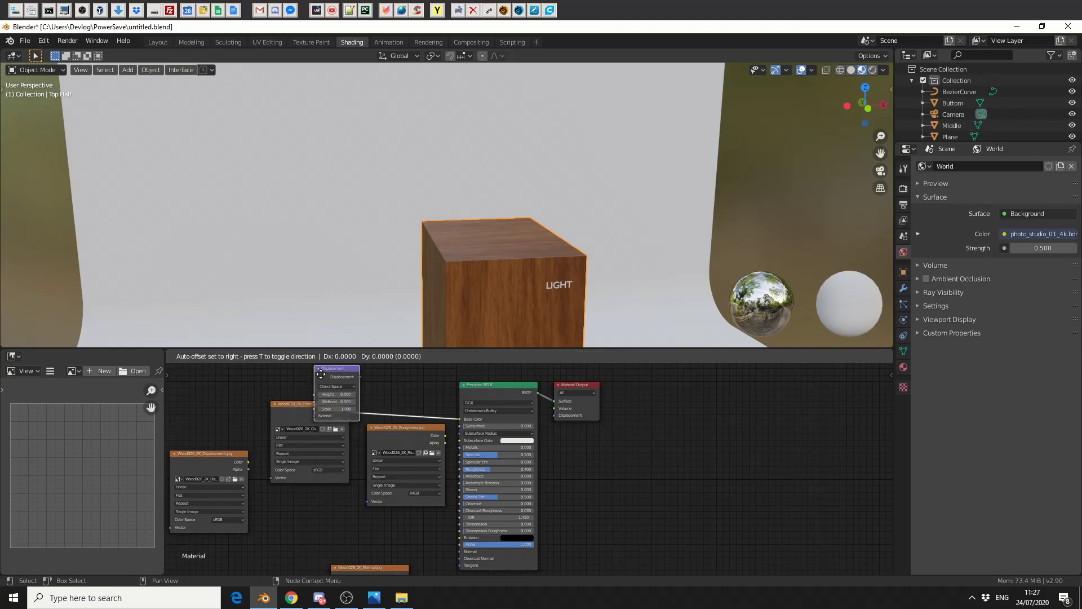
pyautogui.click(320, 564)
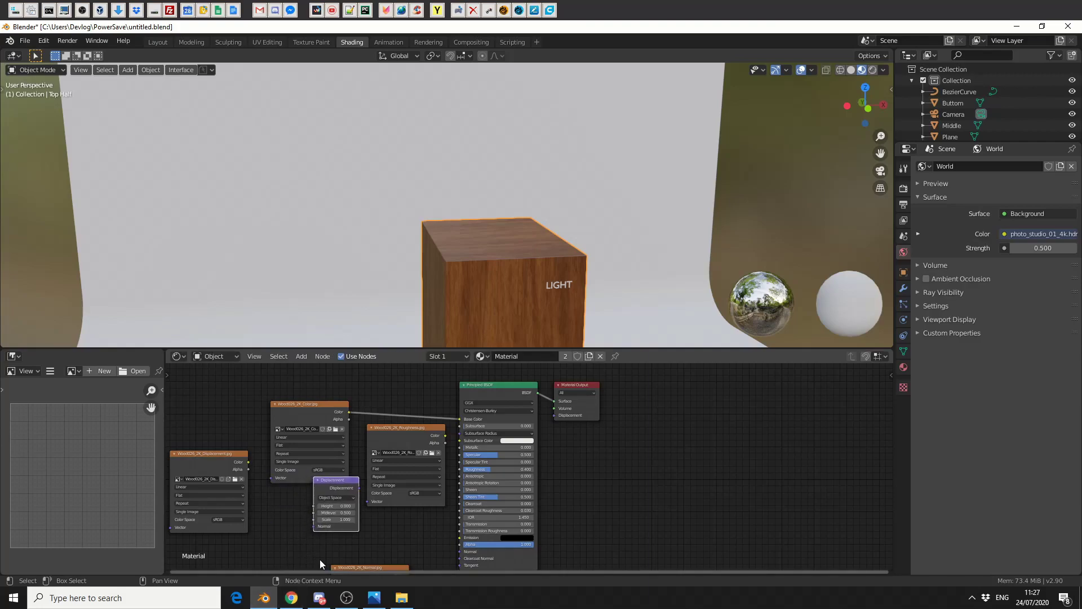
# Add a Normal Map node between the displacement image texture and the Displacement node.
pyautogui.click(302, 357)
pyautogui.click(312, 370)
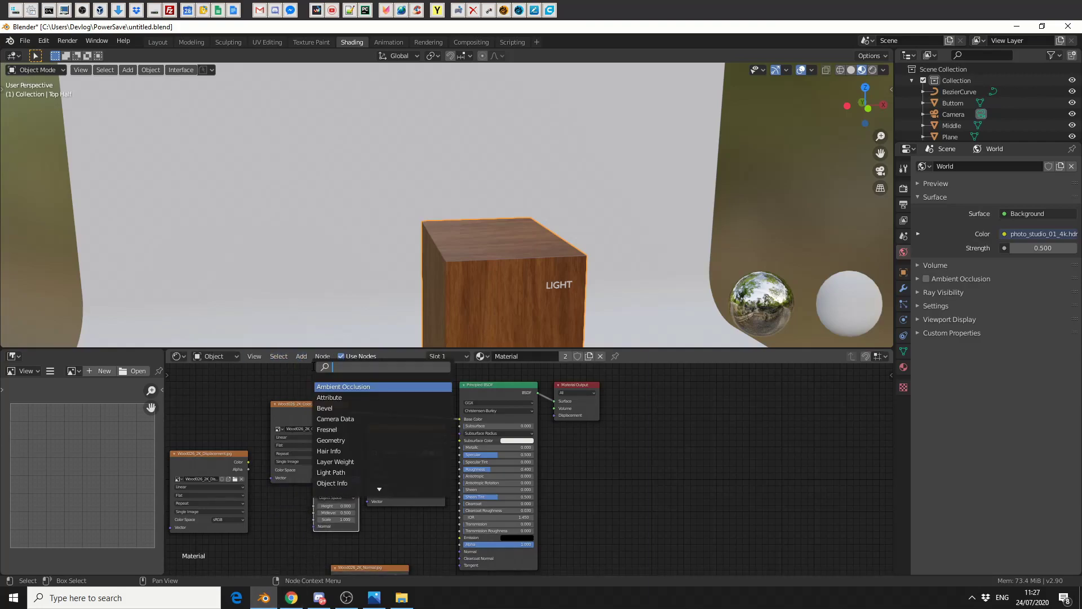
pyautogui.write('norm')
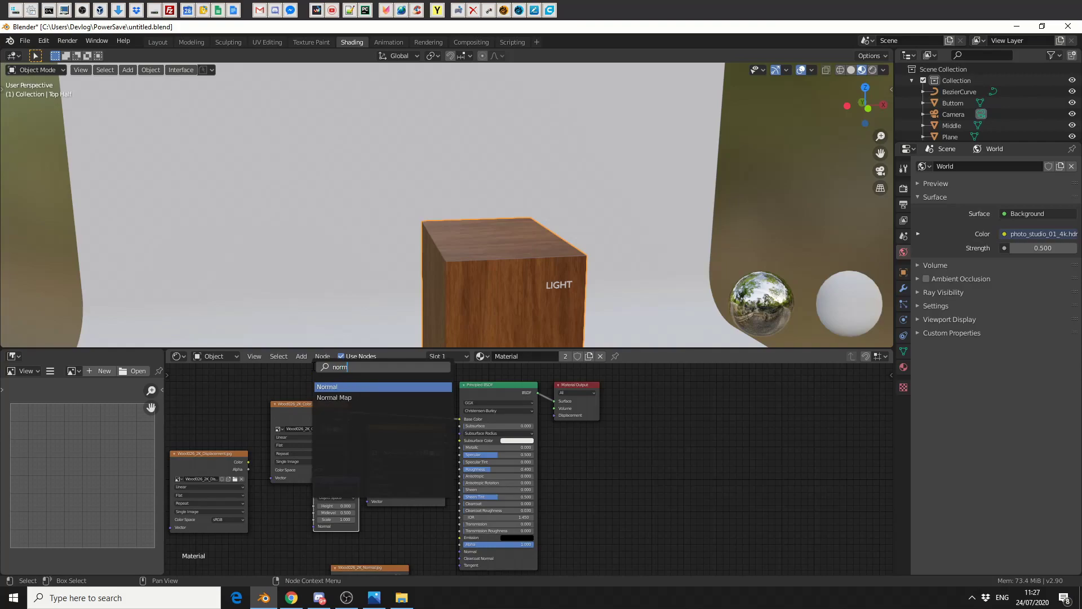
pyautogui.press('Down')
pyautogui.press('Return')
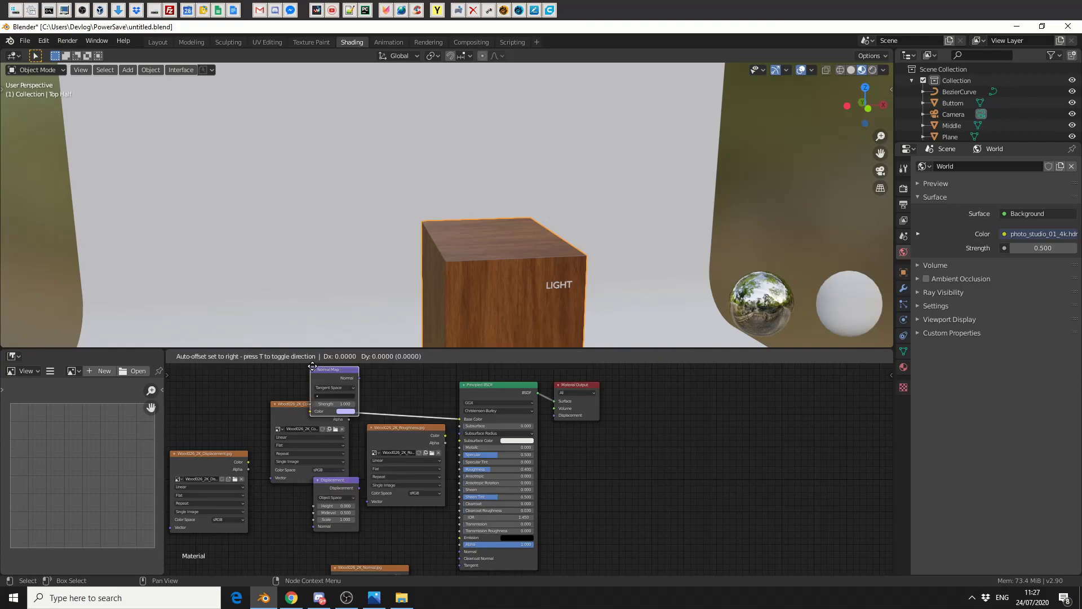
pyautogui.click(263, 491)
# Chain the displacement image through the Normal Map's Color and the Displacement node's Normal input into the Material Output's Displacement.
pyautogui.moveTo(243, 455); pyautogui.dragTo(260, 535)
pyautogui.moveTo(291, 496); pyautogui.dragTo(313, 526)
pyautogui.moveTo(339, 492); pyautogui.dragTo(557, 415)
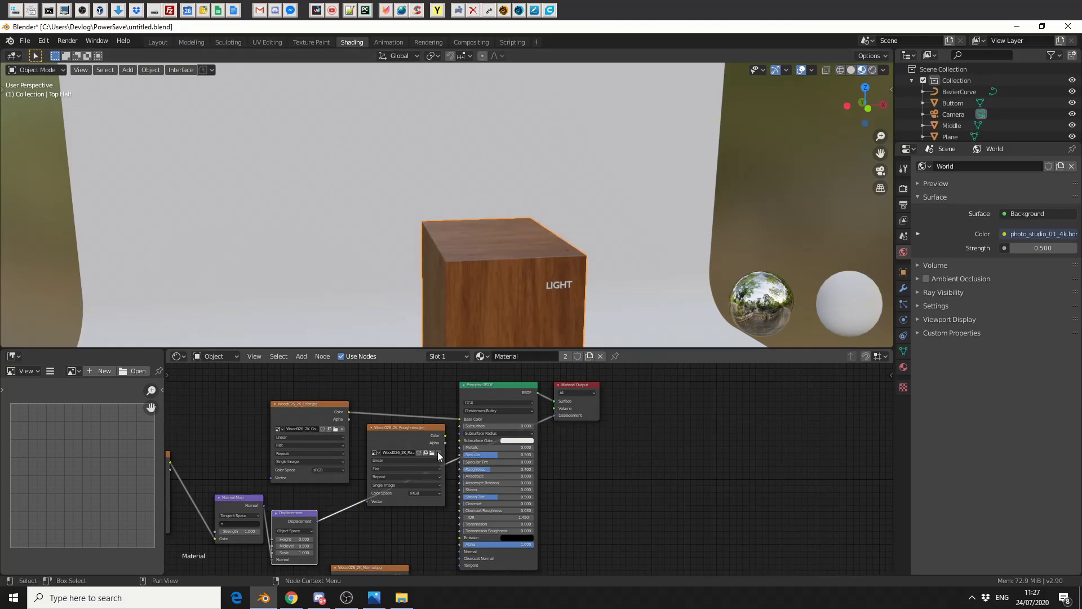
# Reposition the Wood026_2K normal image node and add a Normal Map node between it and the Principled BSDF.
pyautogui.scroll(-2, 422, 463)
pyautogui.moveTo(580, 486); pyautogui.dragTo(727, 406, button='middle')
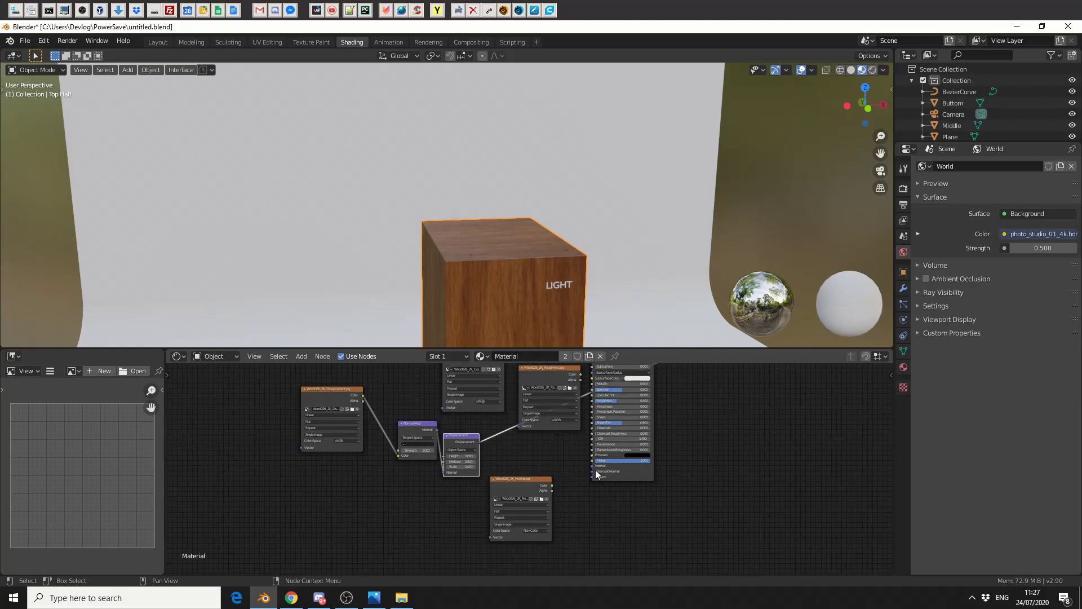
pyautogui.scroll(2, 550, 479)
pyautogui.moveTo(531, 482); pyautogui.dragTo(487, 513)
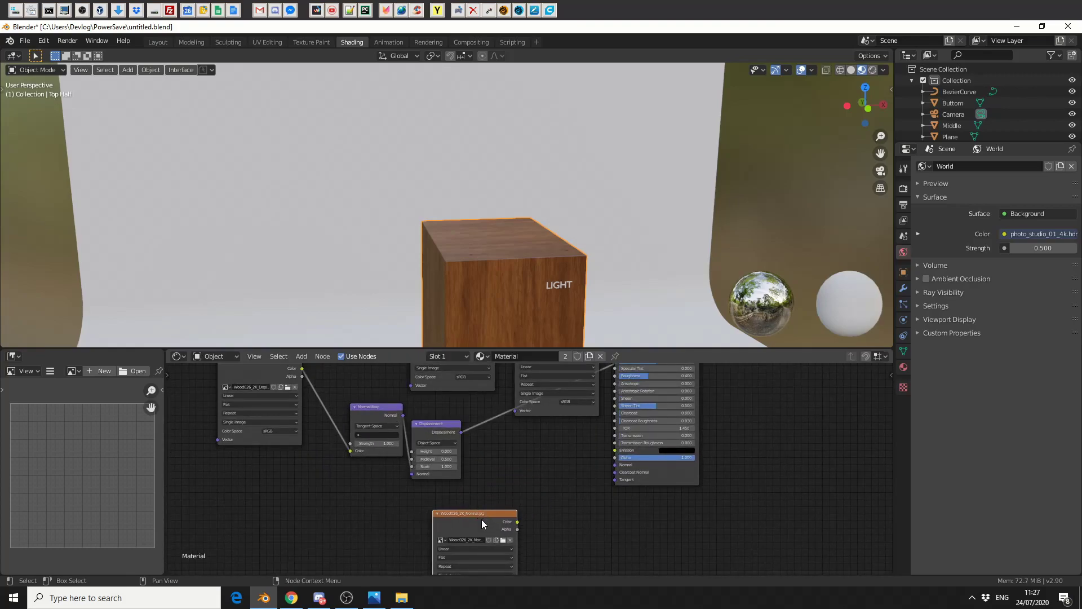
pyautogui.click(301, 355)
pyautogui.click(323, 367)
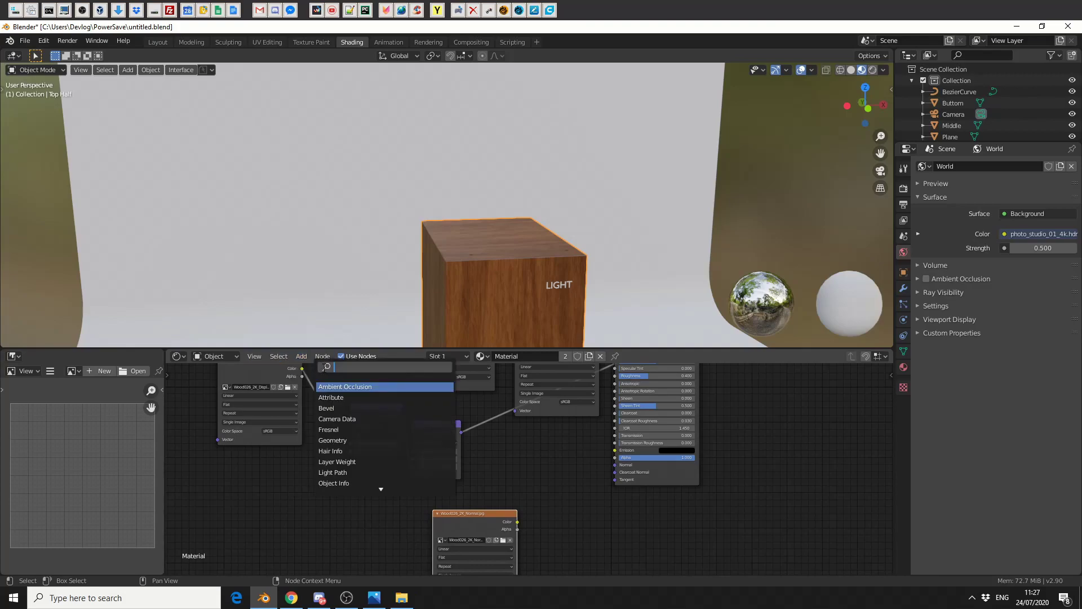
pyautogui.write('normal map')
pyautogui.press('Return')
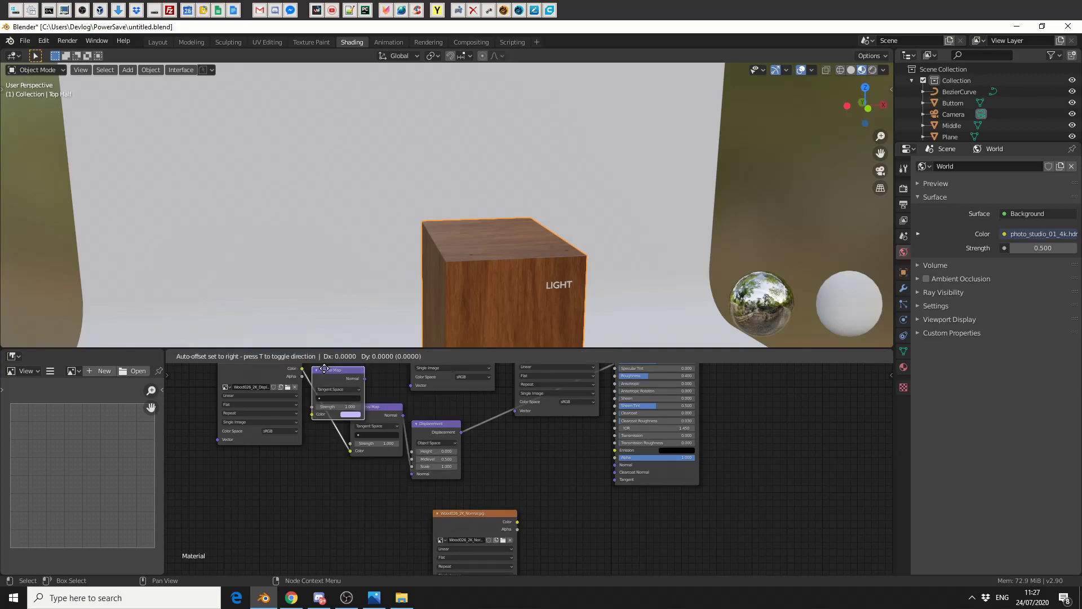
pyautogui.click(540, 490)
# Connect the normal image's Color through the new Normal Map node into the Principled BSDF's Normal input.
pyautogui.moveTo(477, 513); pyautogui.dragTo(535, 533)
pyautogui.moveTo(437, 527); pyautogui.dragTo(529, 532)
pyautogui.moveTo(573, 503); pyautogui.dragTo(616, 465)
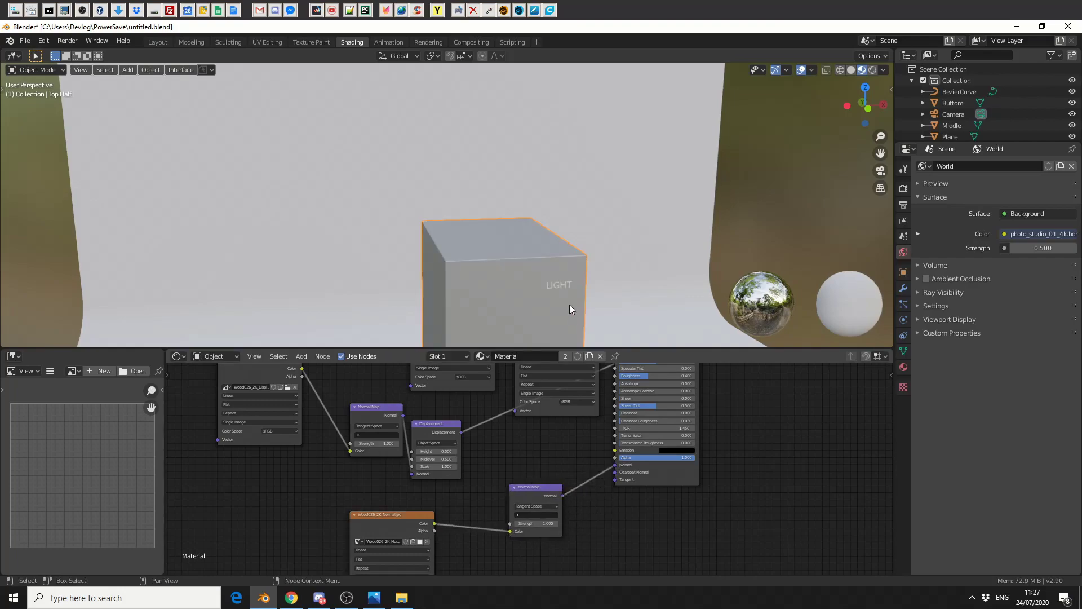
# Connect the roughness image's Color to the Principled BSDF's Roughness input and inspect the wood surface on the block.
pyautogui.scroll(4, 557, 239)
pyautogui.moveTo(557, 244); pyautogui.dragTo(581, 249, button='middle')
pyautogui.scroll(-4, 553, 235)
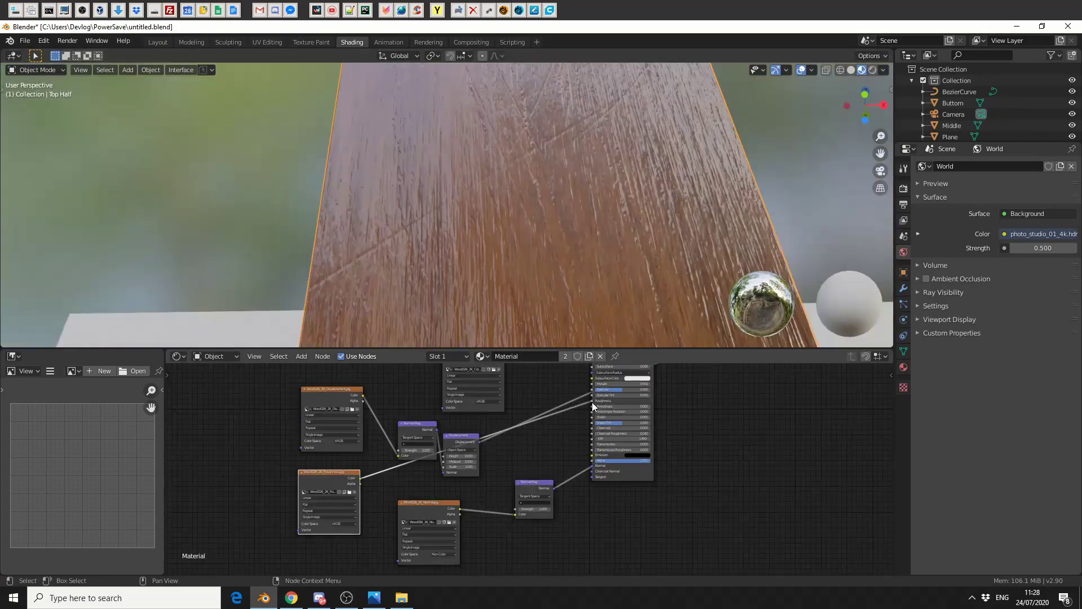
pyautogui.moveTo(360, 477); pyautogui.dragTo(592, 401)
pyautogui.moveTo(633, 222); pyautogui.dragTo(502, 206, button='middle')
pyautogui.scroll(-2, 665, 255)
pyautogui.scroll(2, 585, 264)
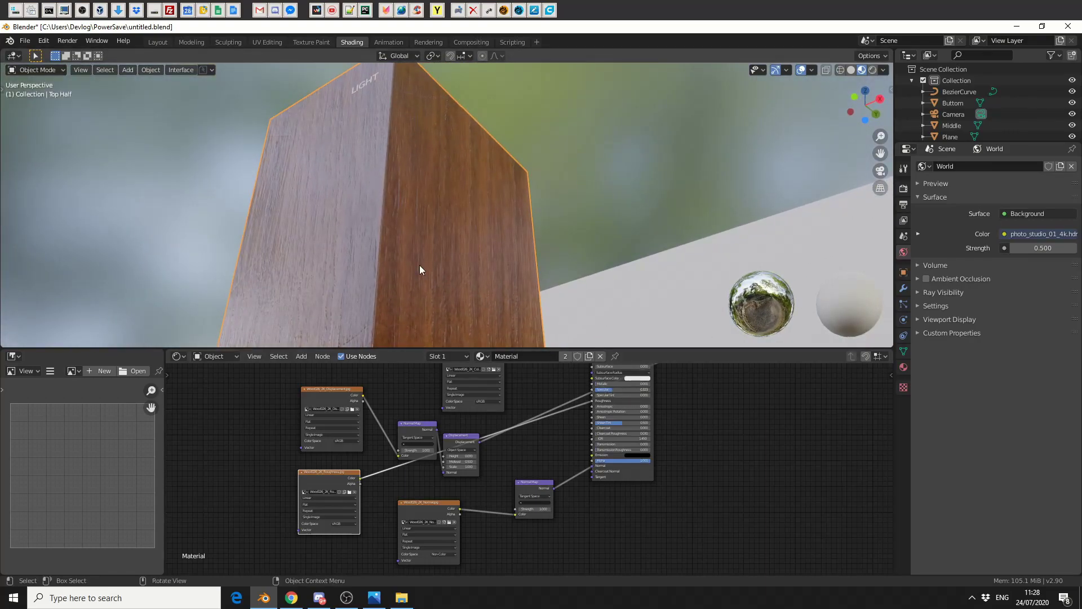
pyautogui.moveTo(420, 265); pyautogui.dragTo(507, 306, button='middle')
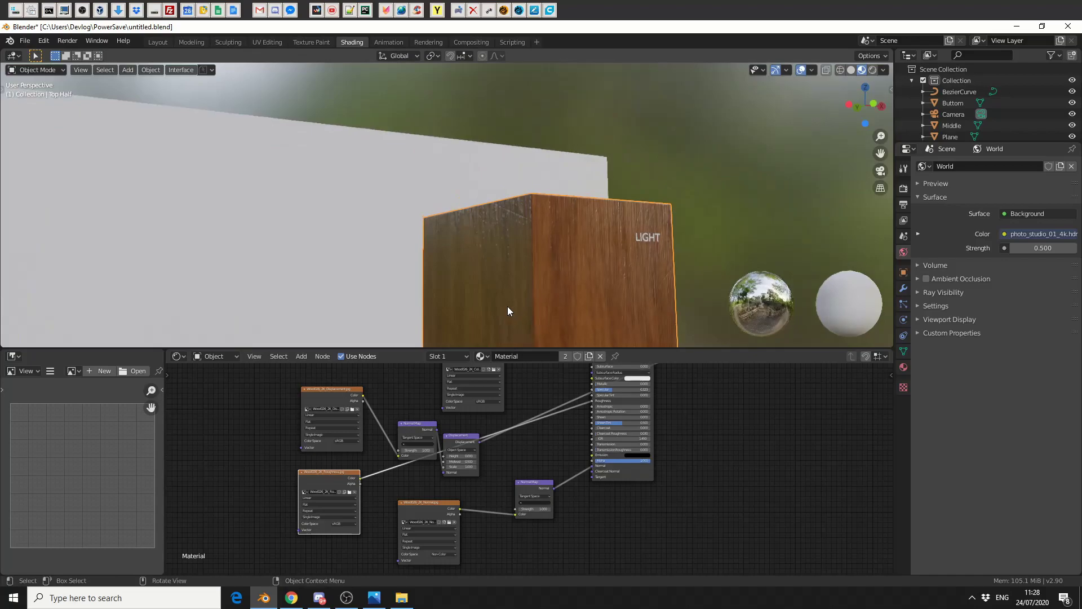
# In the Layout workspace, copy the top block's wood material and paste it onto the bottom block.
pyautogui.click(158, 41)
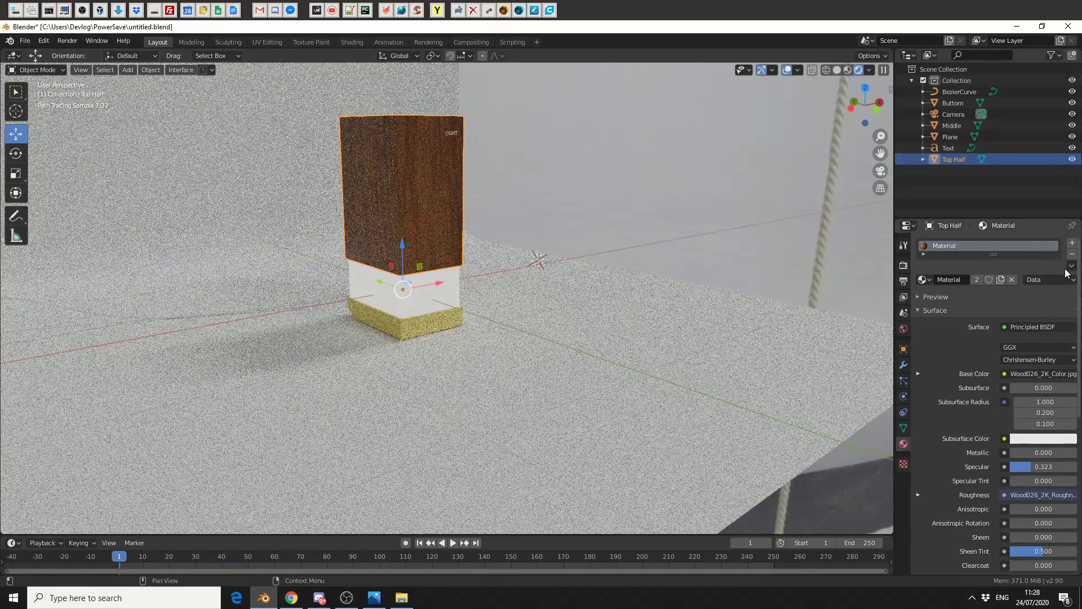
pyautogui.click(1073, 269)
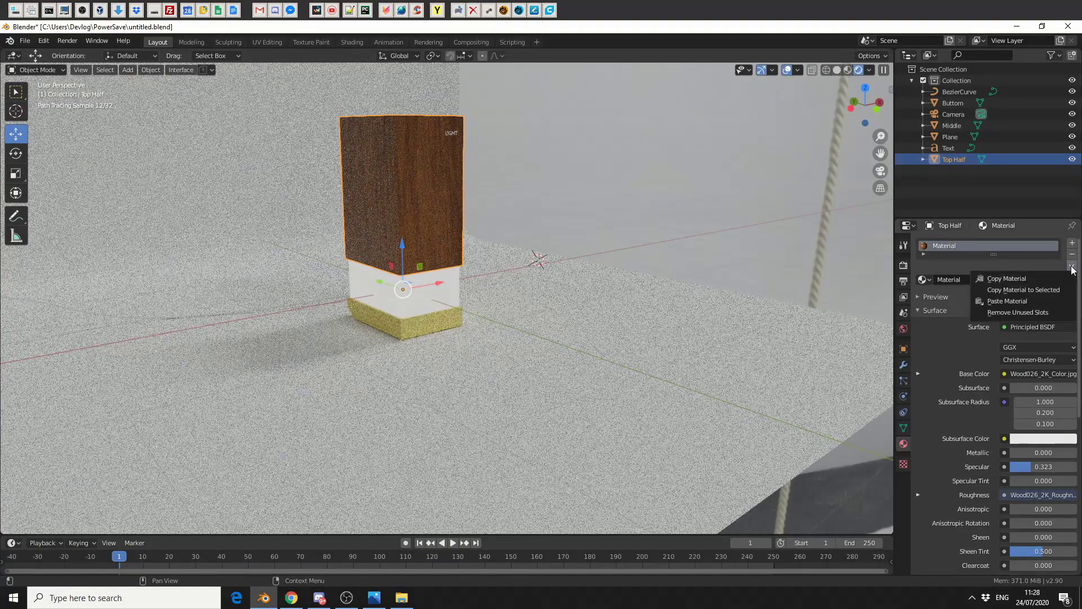
pyautogui.click(1032, 282)
pyautogui.click(399, 323)
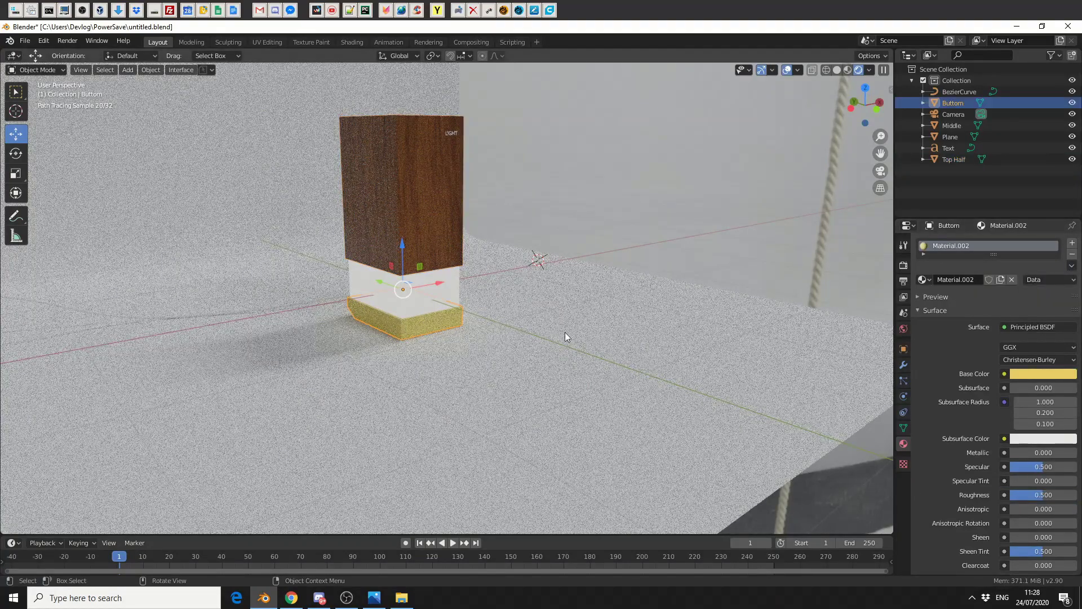
pyautogui.click(1073, 269)
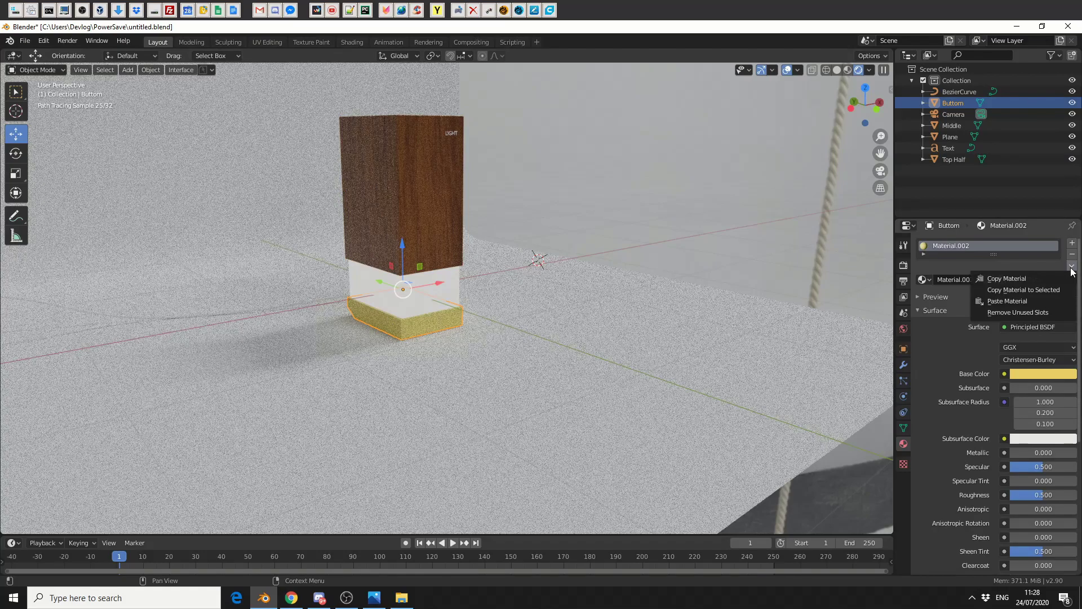
pyautogui.click(1030, 304)
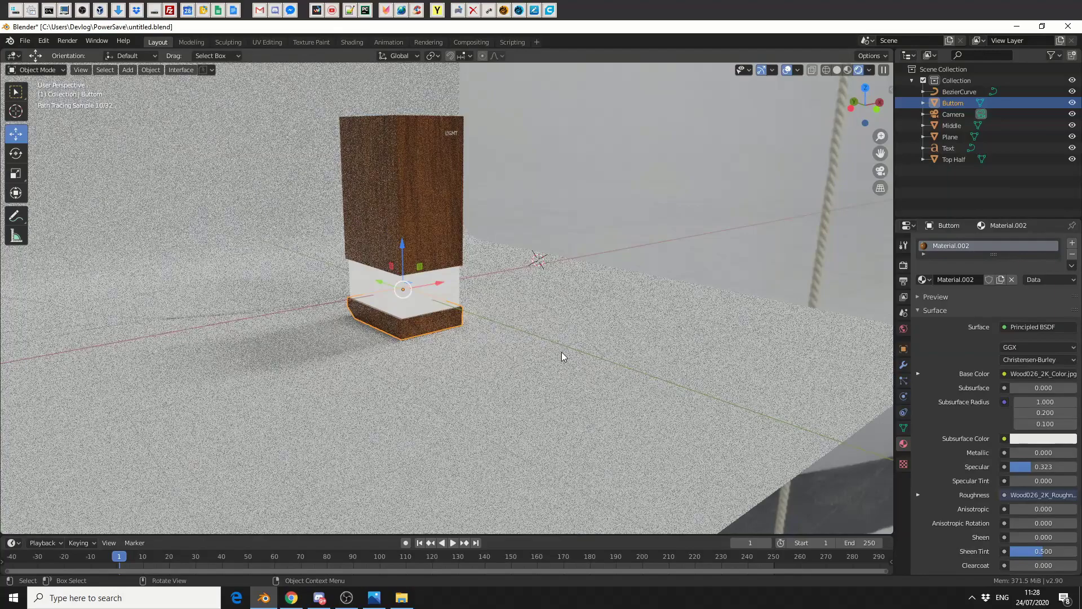
# Give the cable curve a new material with a near-black base color.
pyautogui.click(156, 319)
pyautogui.click(163, 320)
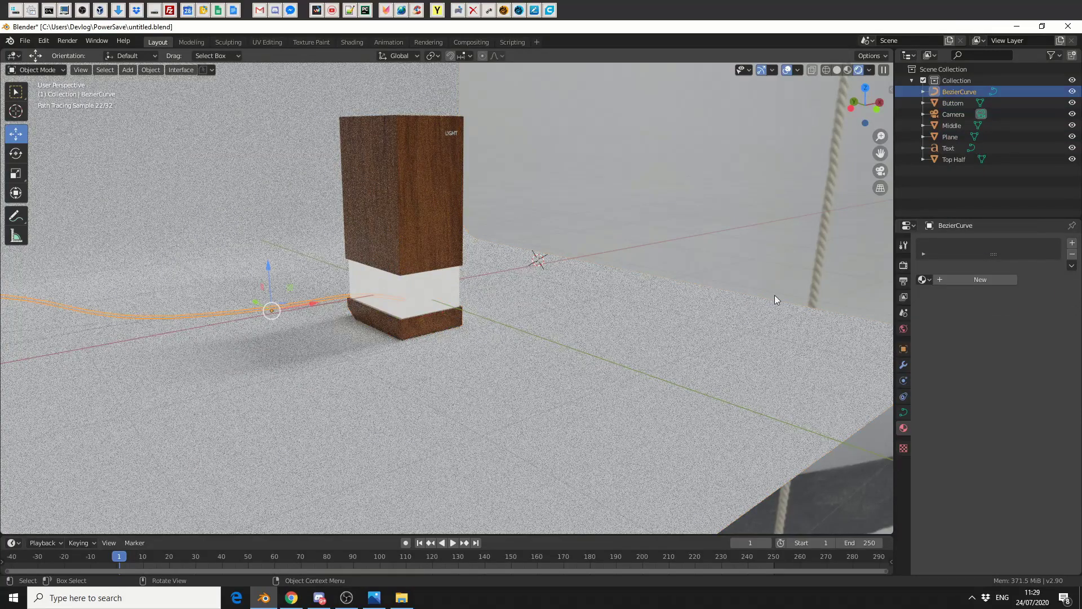
pyautogui.click(946, 282)
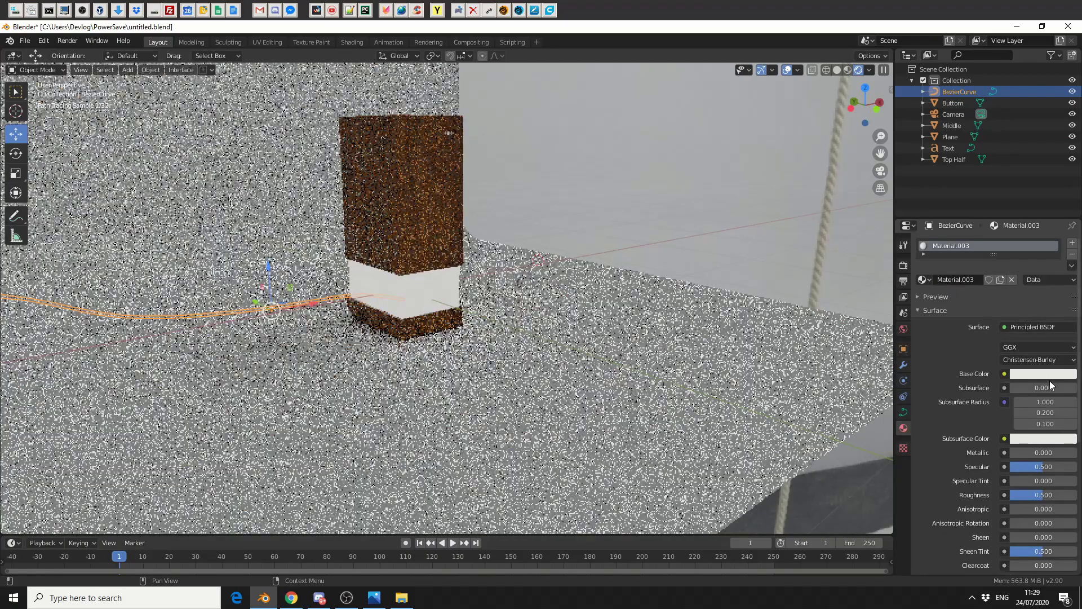
pyautogui.click(1044, 374)
pyautogui.moveTo(1063, 262); pyautogui.dragTo(1067, 293)
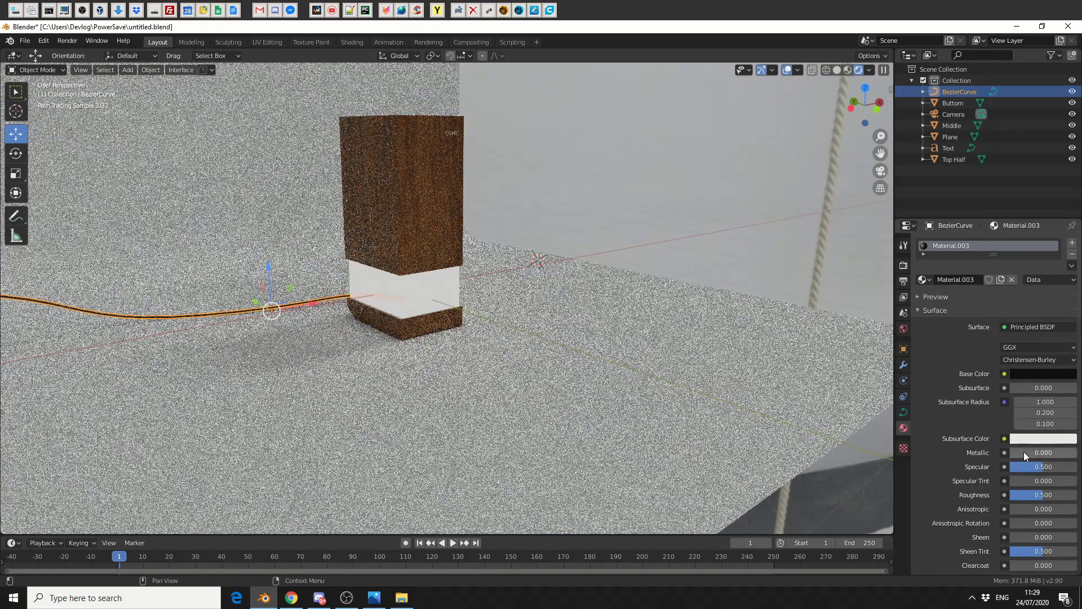
# Give the backdrop plane a new material with a near-black base color.
pyautogui.click(630, 432)
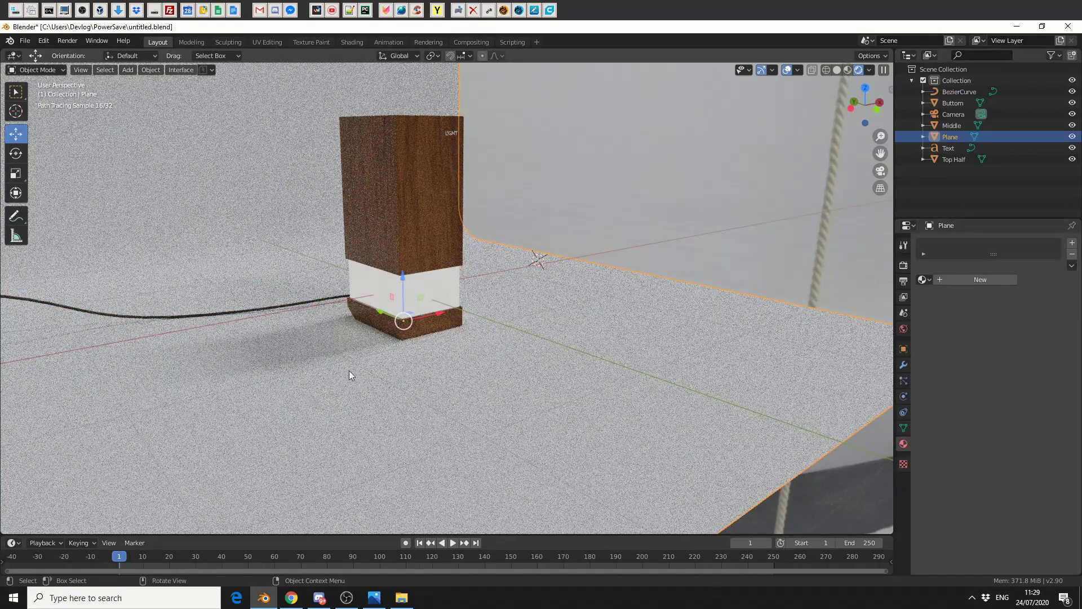
pyautogui.click(972, 280)
pyautogui.click(1022, 375)
pyautogui.moveTo(1067, 265); pyautogui.dragTo(1067, 286)
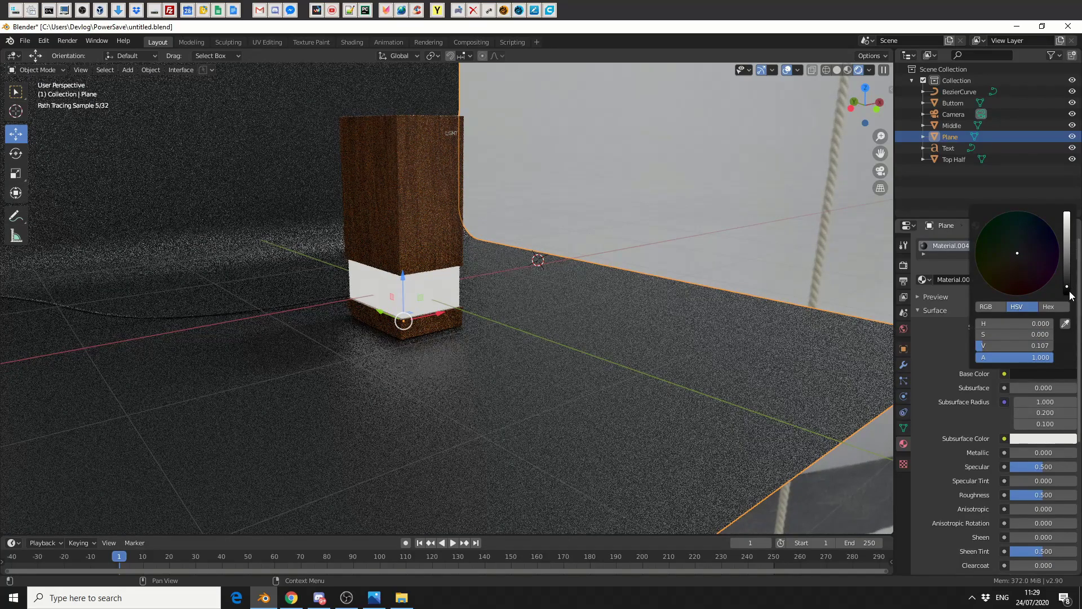
pyautogui.click(1066, 286)
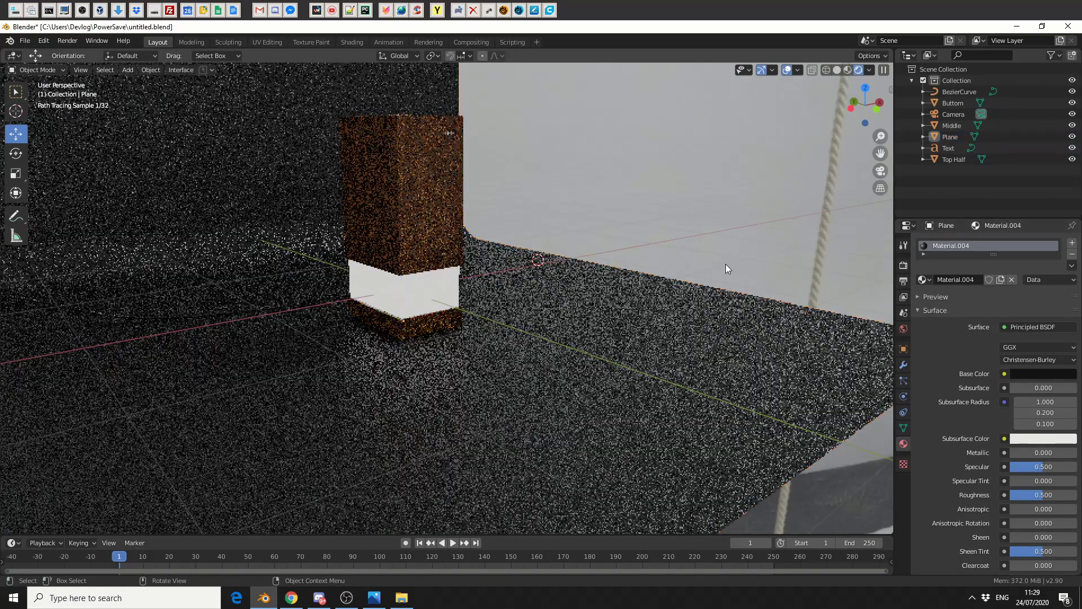
# Set the backdrop material's Metallic value to 0.242.
pyautogui.moveTo(726, 264); pyautogui.dragTo(624, 371, button='middle')
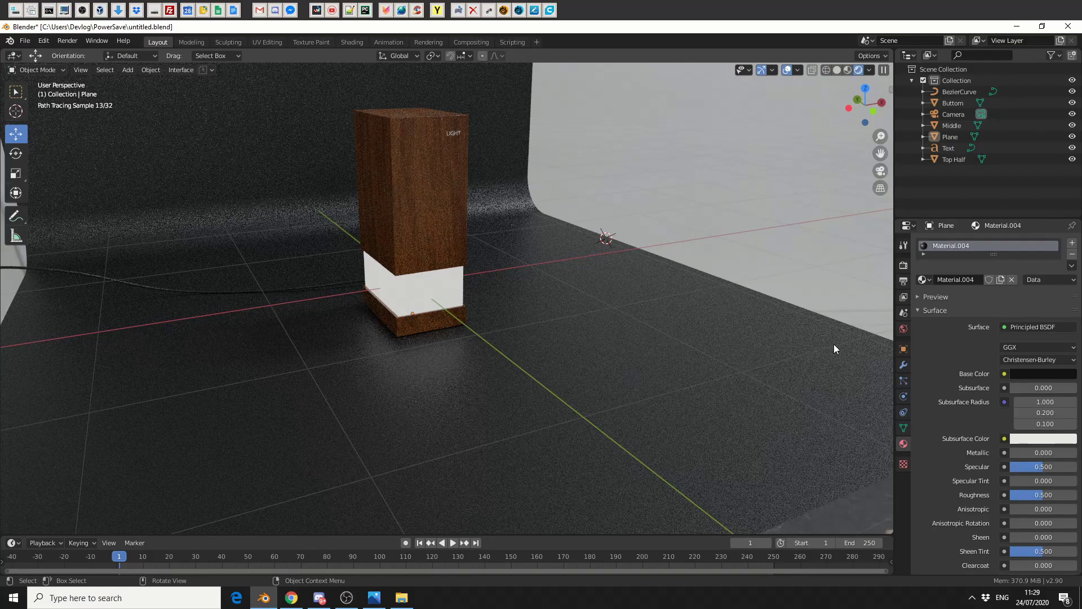
pyautogui.click(715, 413)
pyautogui.moveTo(1044, 454); pyautogui.dragTo(1027, 452)
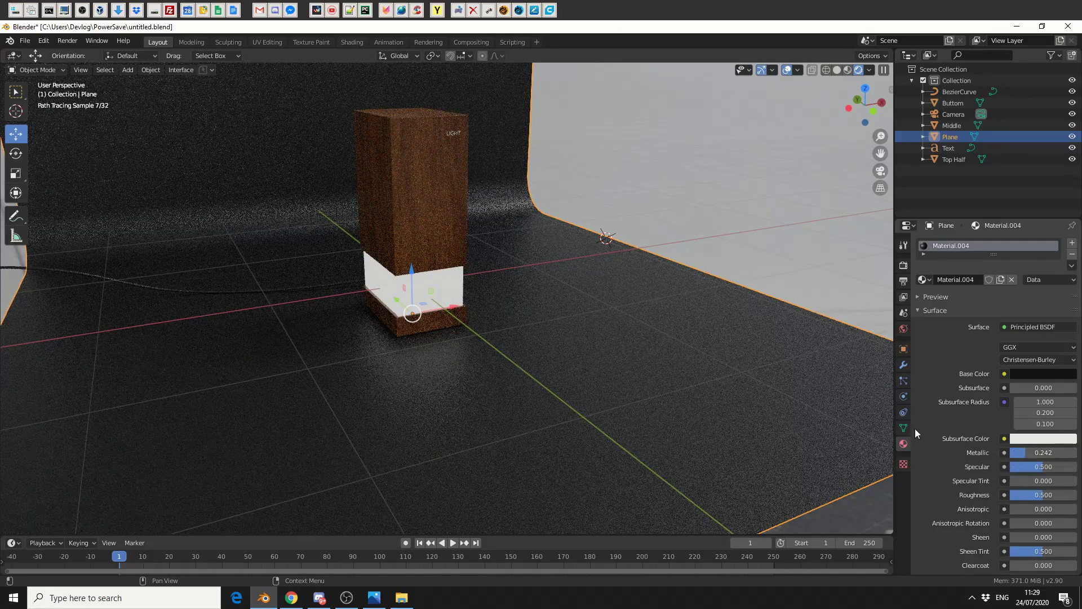
# Align the camera to the current view and move it so the whole light box fits inside the frame.
pyautogui.moveTo(621, 368)
pyautogui.mouseDown(button='middle')
pyautogui.moveTo(655, 339)
pyautogui.moveTo(614, 339)
pyautogui.moveTo(608, 351)
pyautogui.moveTo(702, 347)
pyautogui.moveTo(623, 344)
pyautogui.moveTo(600, 357)
pyautogui.moveTo(618, 356)
pyautogui.mouseUp(button='middle')
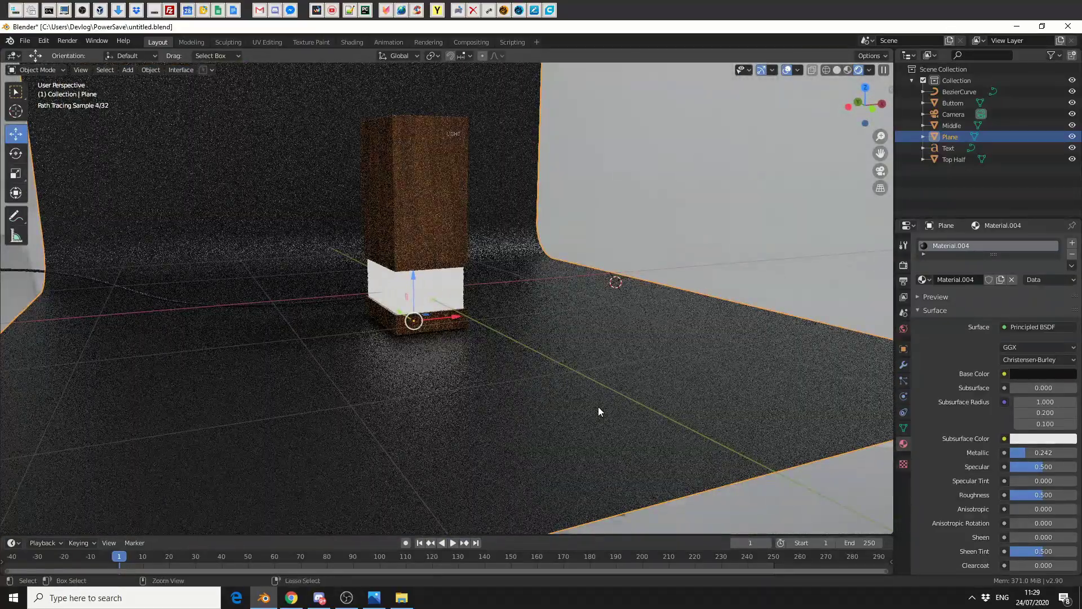
pyautogui.press('ctrl+alt+KP_0')
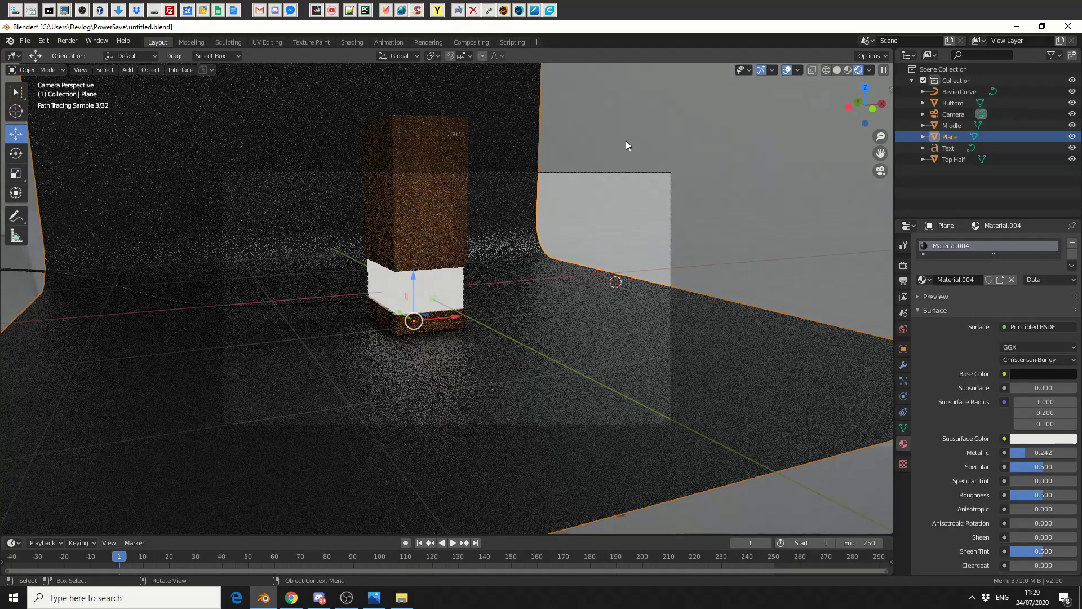
pyautogui.click(598, 173)
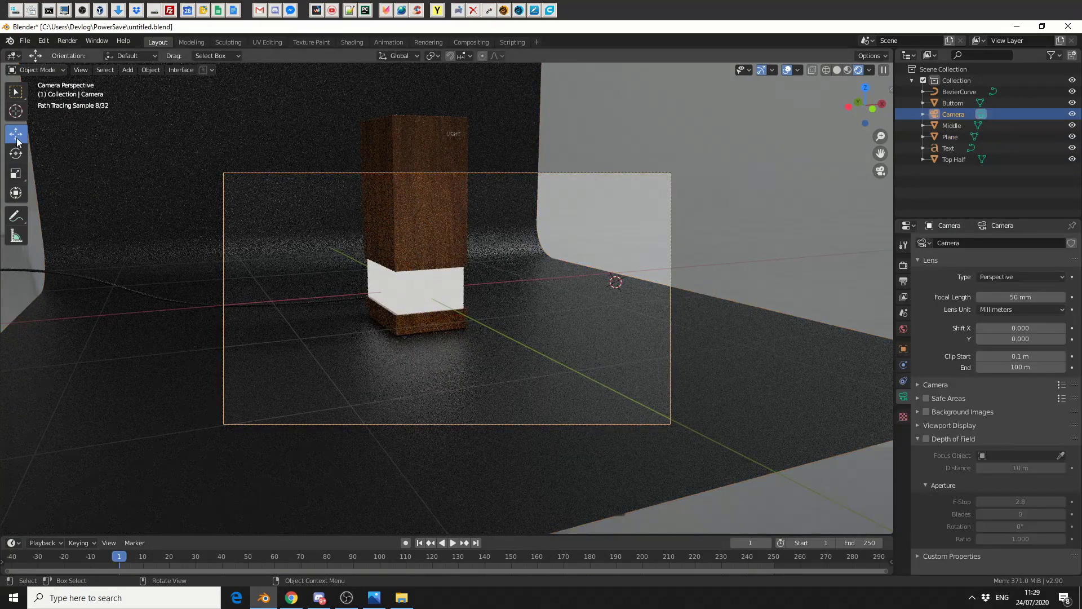
pyautogui.press('g')
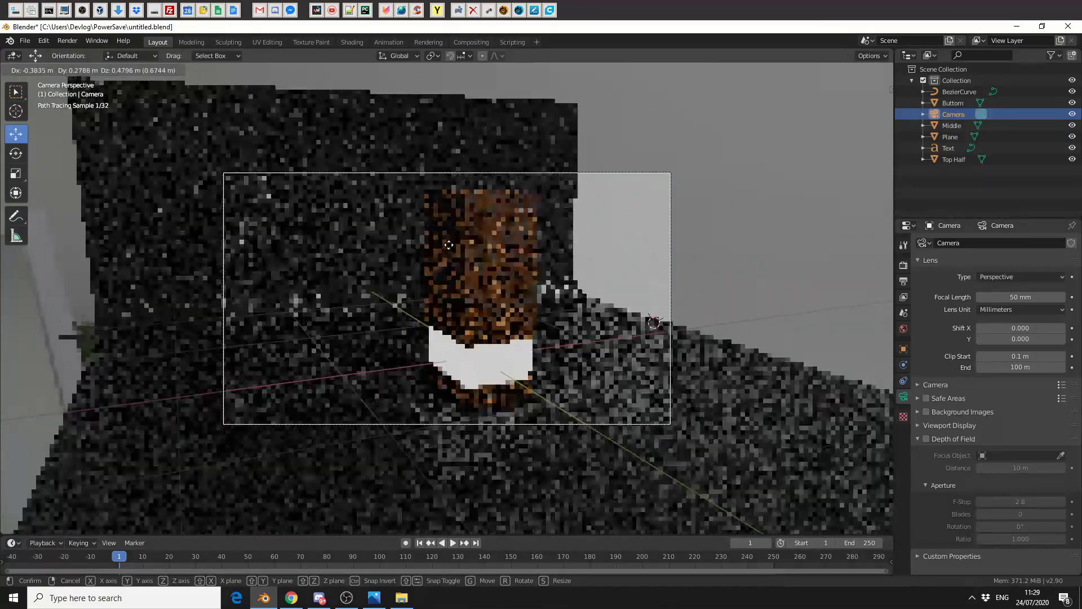
pyautogui.click(689, 356)
# Move the backdrop plane about 0.87 m along the X axis.
pyautogui.click(736, 370)
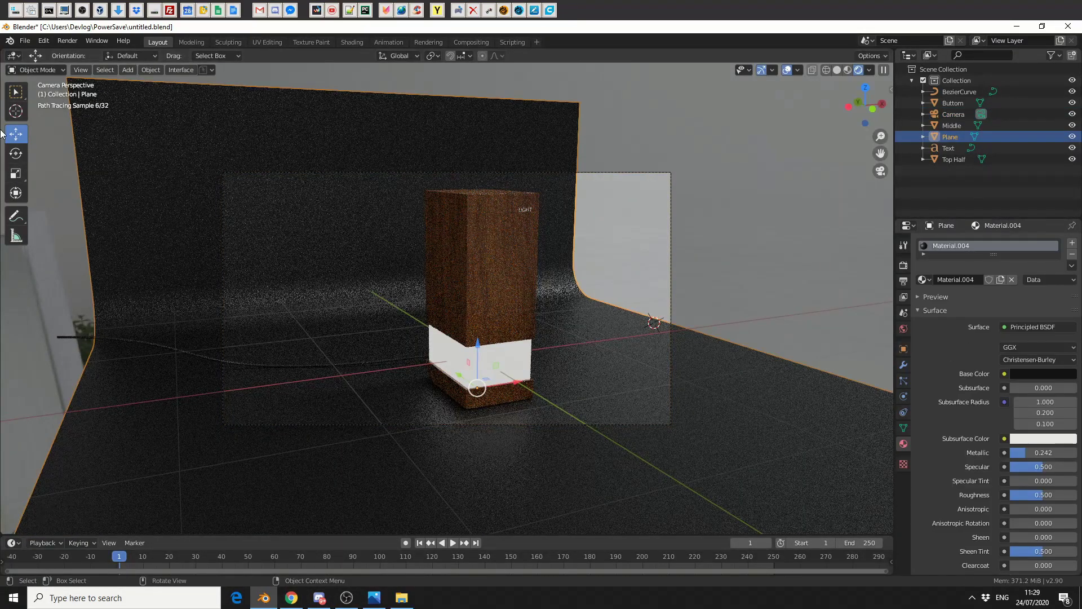
pyautogui.press('g')
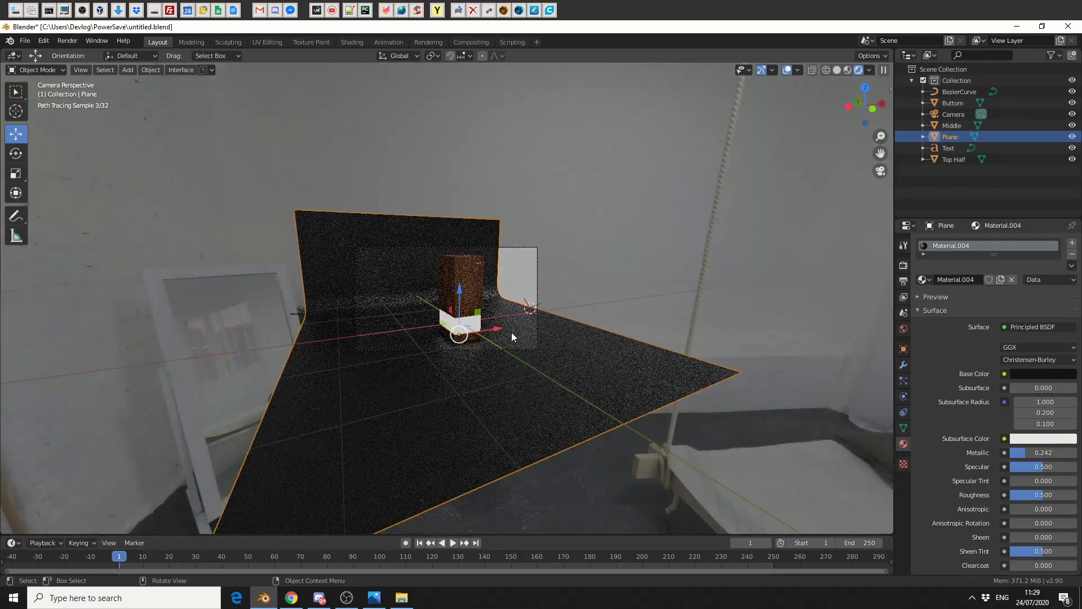
pyautogui.click(541, 303)
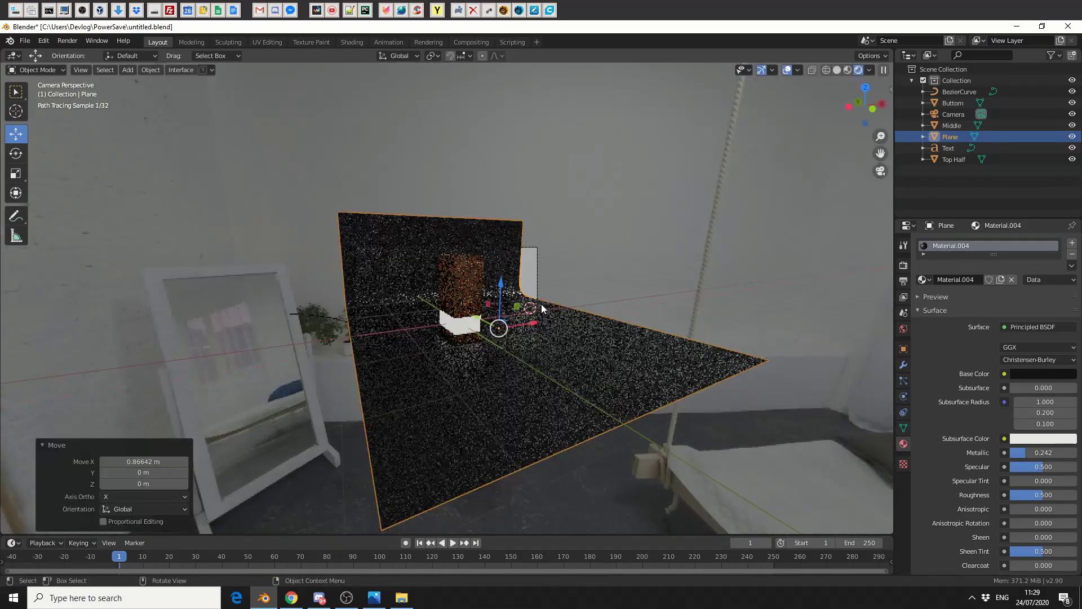
# Scale up the backdrop plane and shift it about 1.26 m further along X to fill the camera frame.
pyautogui.press('s')
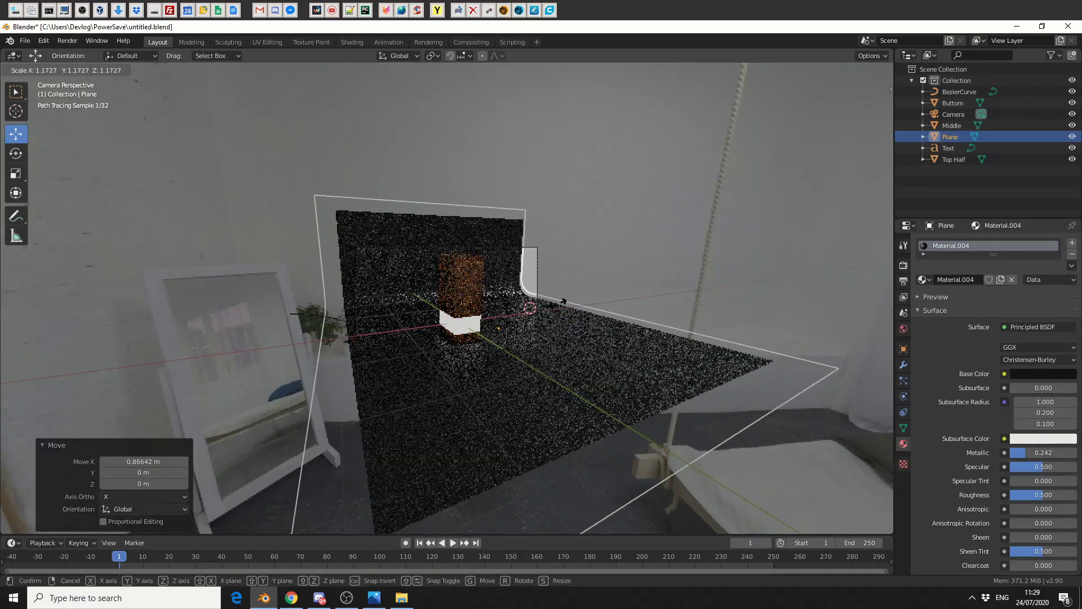
pyautogui.click(584, 286)
pyautogui.moveTo(538, 325); pyautogui.dragTo(636, 327)
pyautogui.scroll(3, 634, 327)
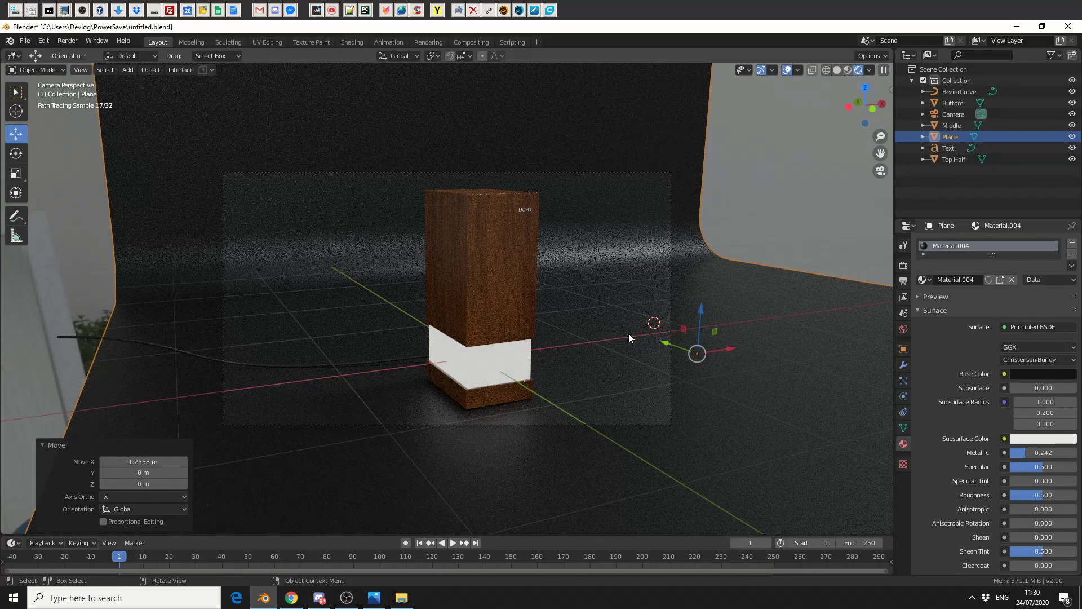
# Save the file, render the camera view as a still image, and close the render window.
pyautogui.hotkey('ctrl', 's')
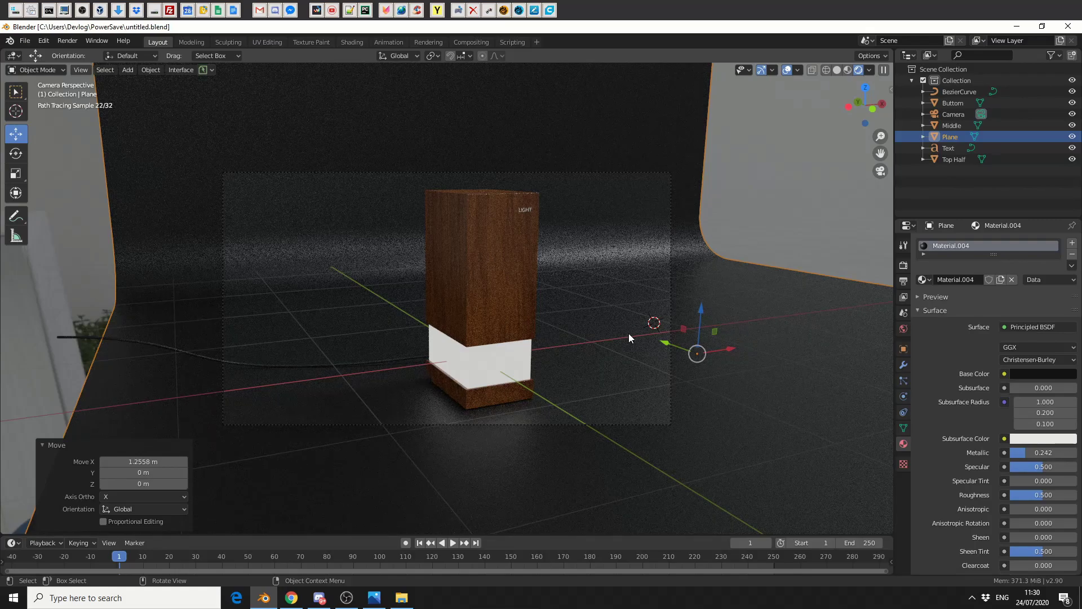
pyautogui.press('F12')
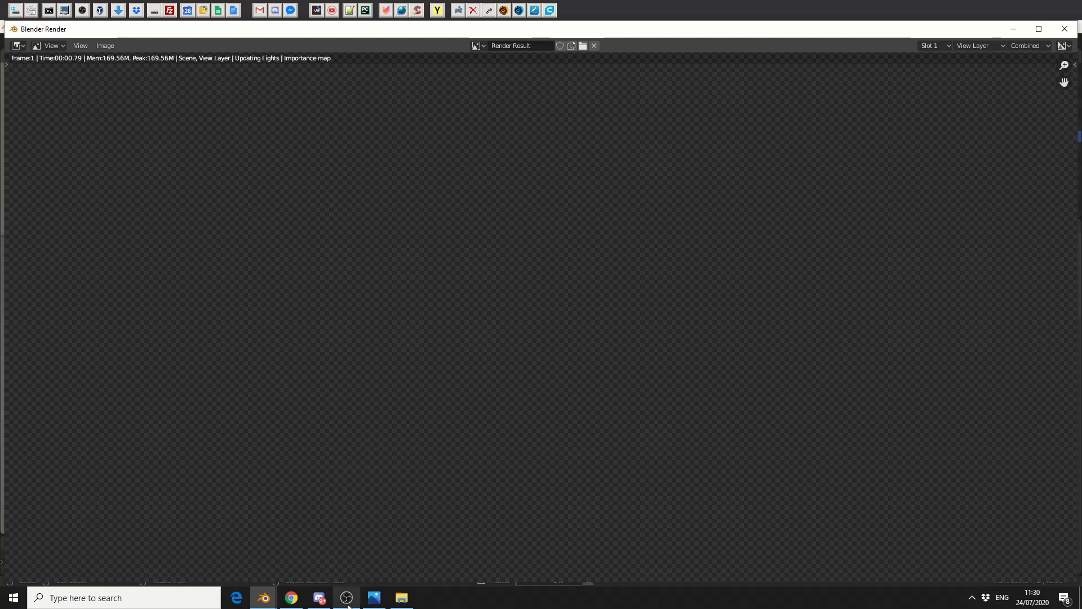
pyautogui.click(348, 604)
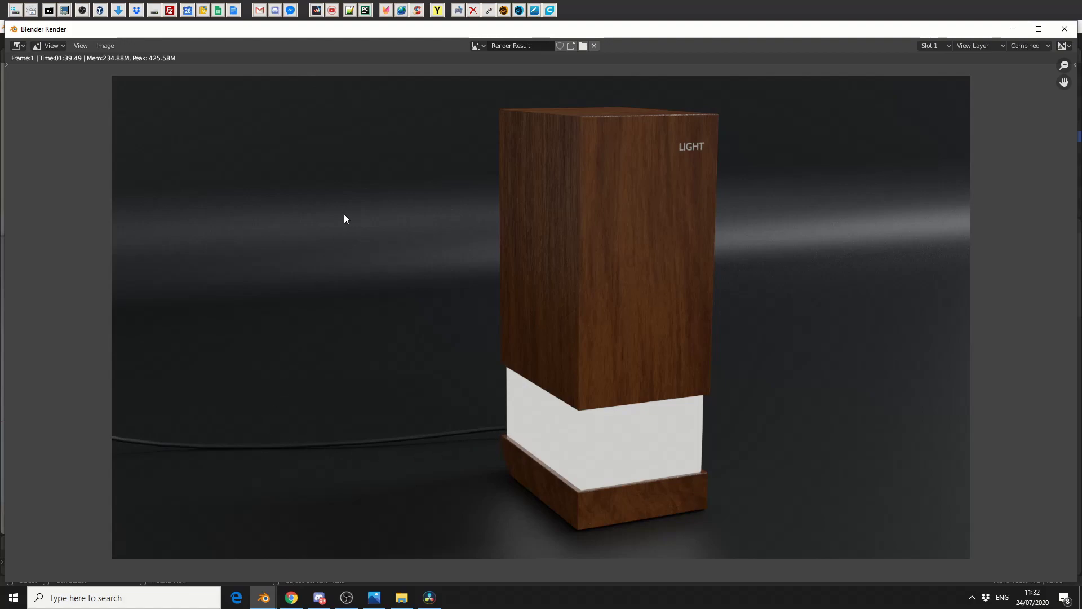
pyautogui.click(1065, 29)
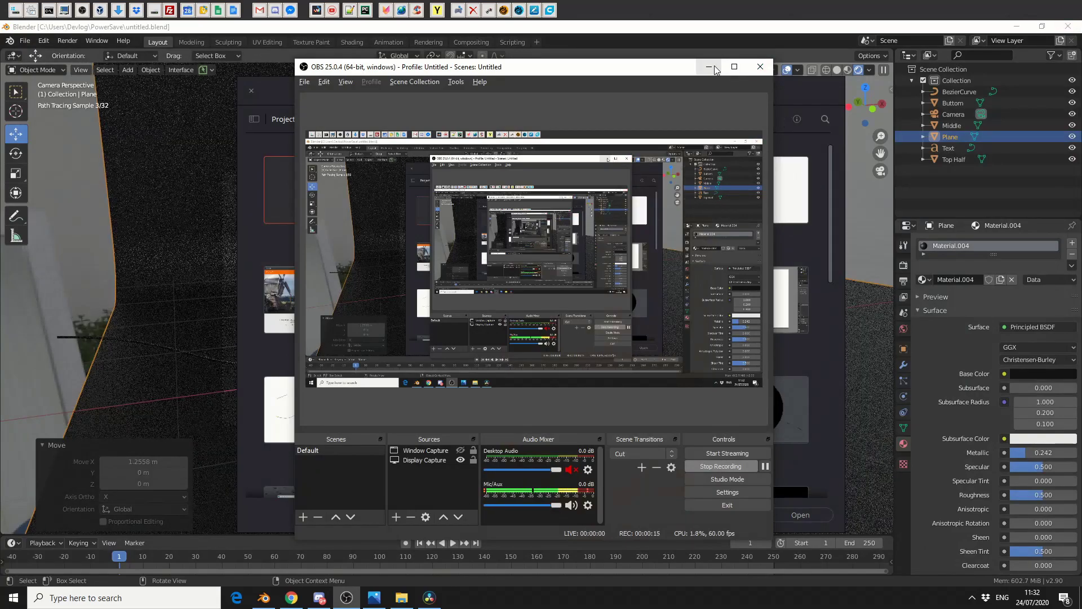
pyautogui.click(711, 67)
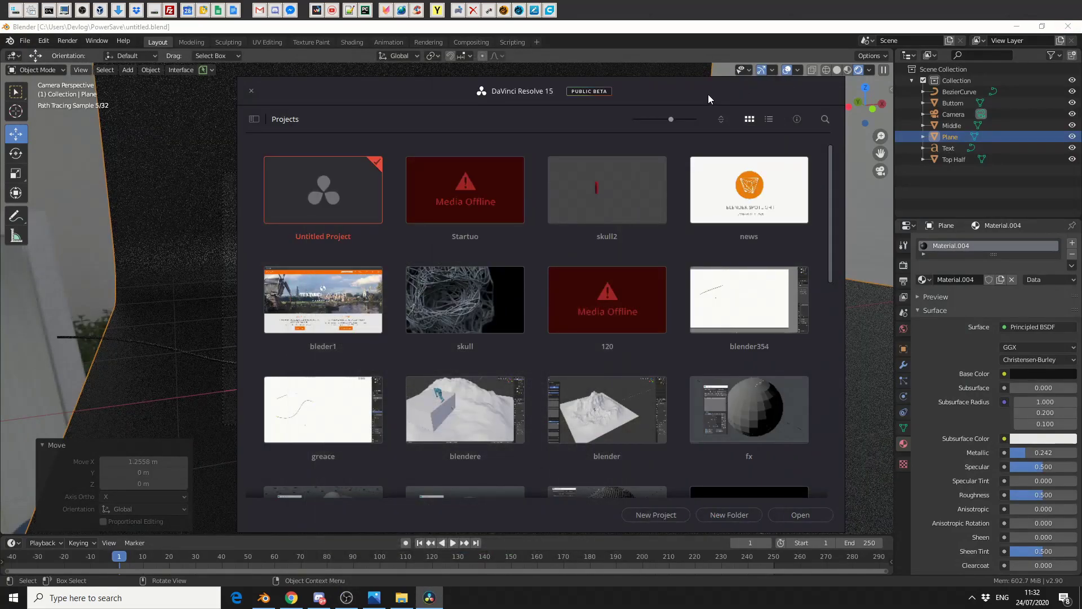
# Back in Blender, copy the Emission material of the white middle block.
pyautogui.click(421, 32)
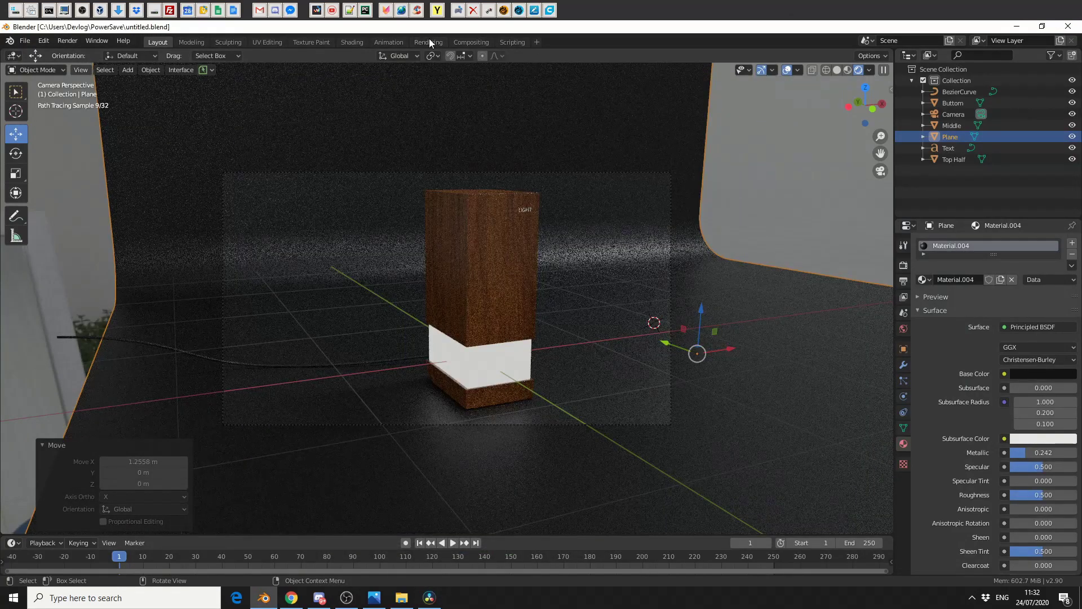
pyautogui.click(523, 210)
pyautogui.click(515, 356)
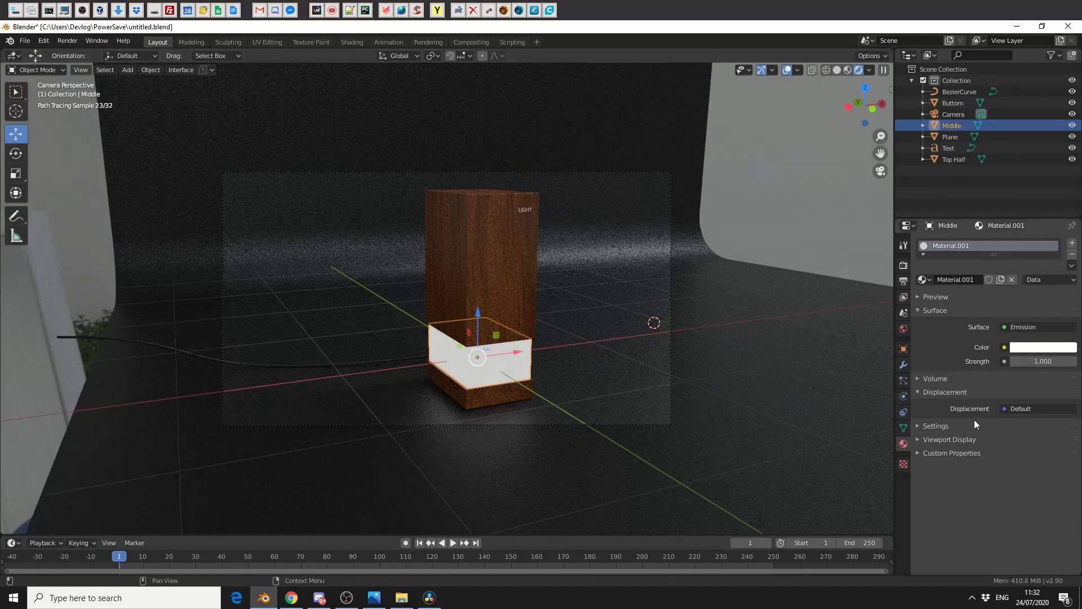
pyautogui.scroll(3, 602, 313)
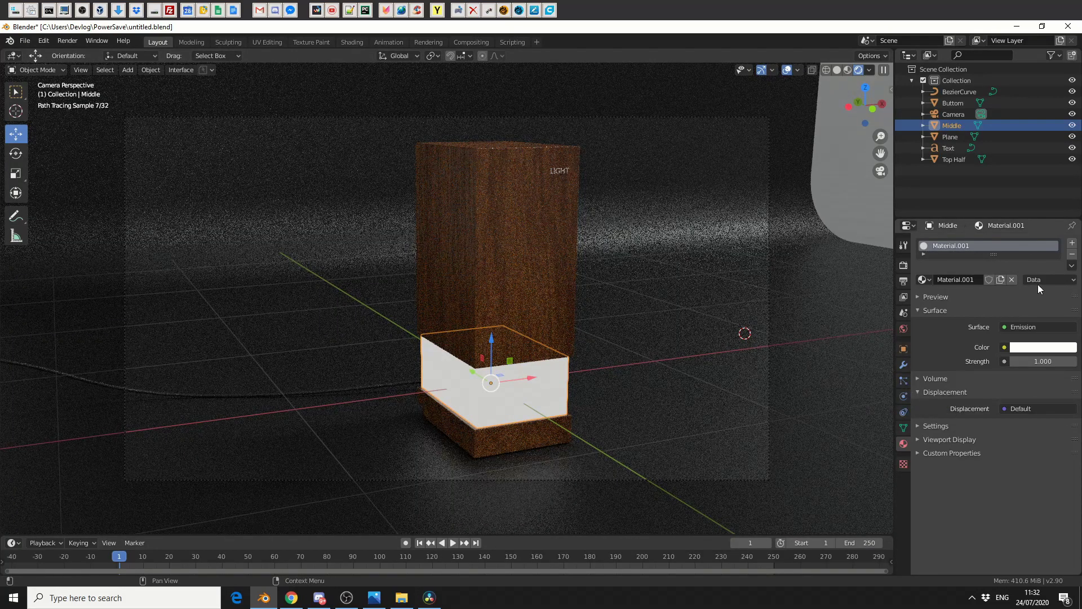
pyautogui.click(1072, 265)
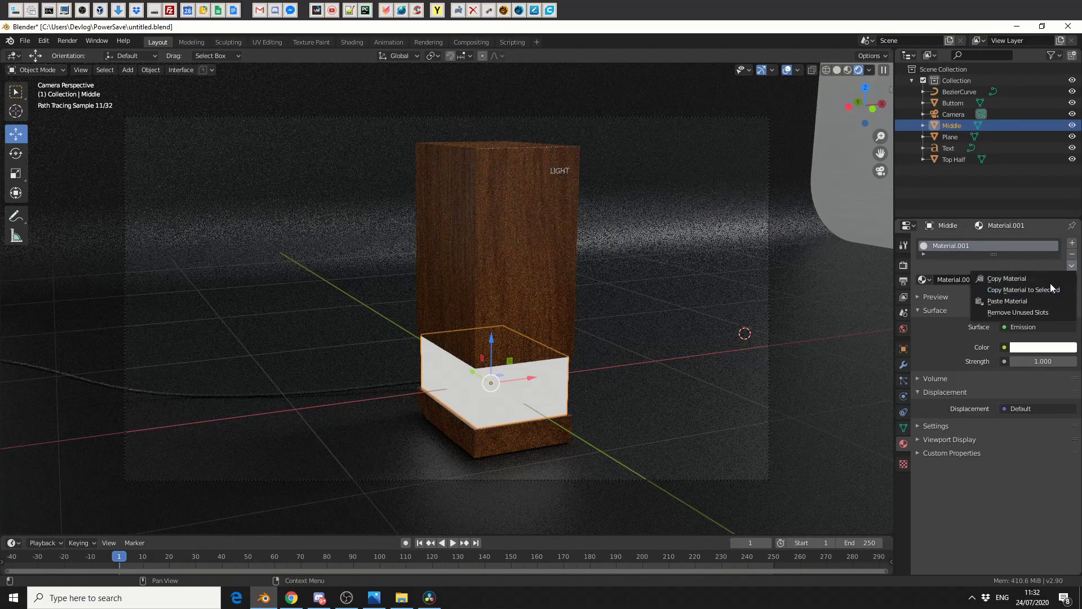
pyautogui.click(1044, 279)
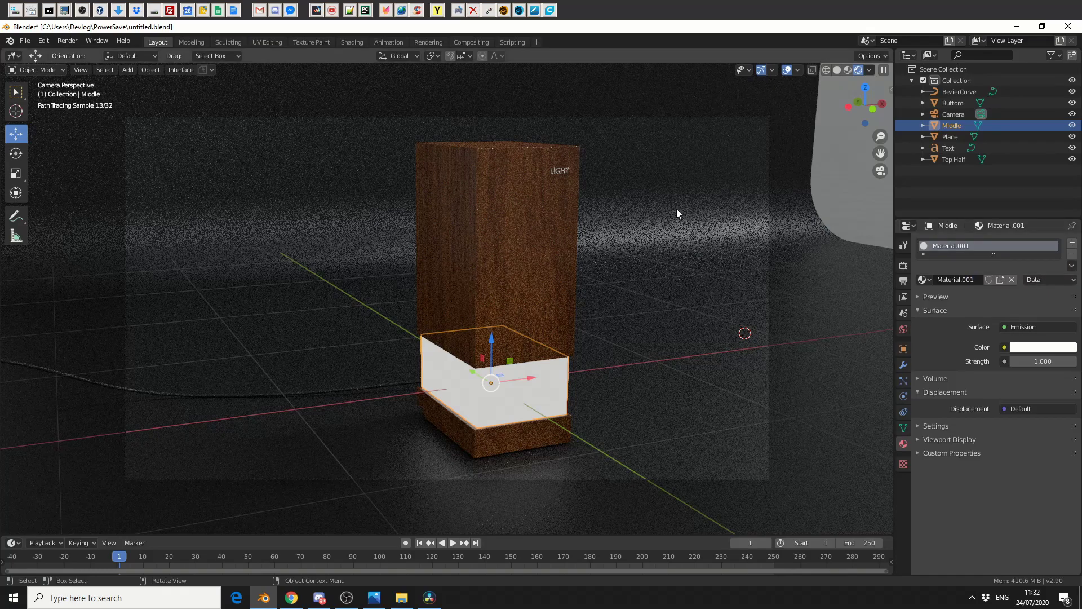
# Replace the LIGHT lettering's material with the copied Emission material.
pyautogui.click(559, 171)
pyautogui.click(965, 282)
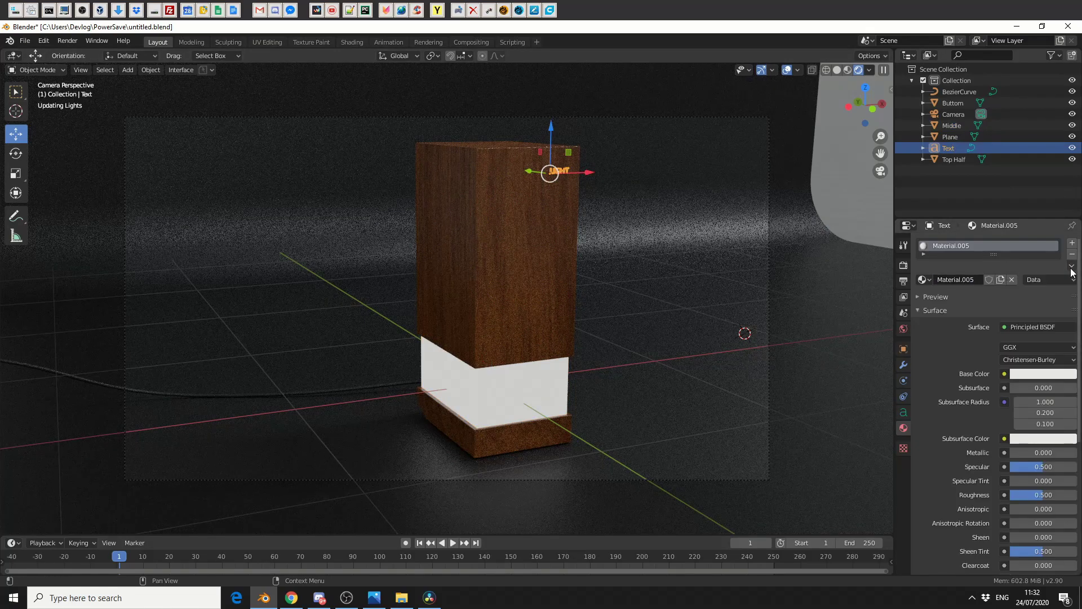
pyautogui.click(1071, 265)
pyautogui.click(1024, 303)
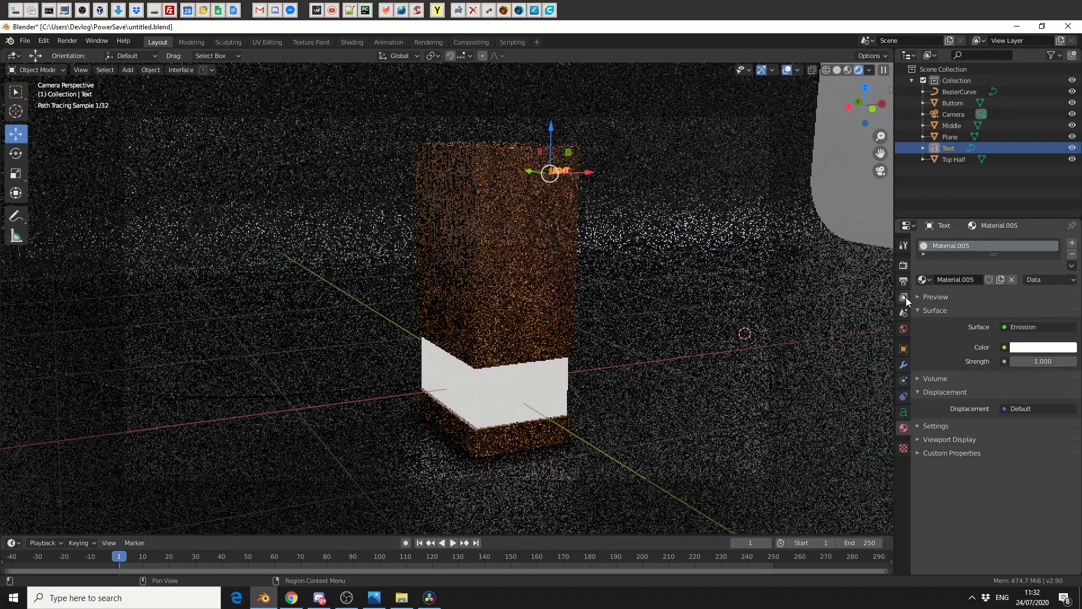
pyautogui.click(905, 299)
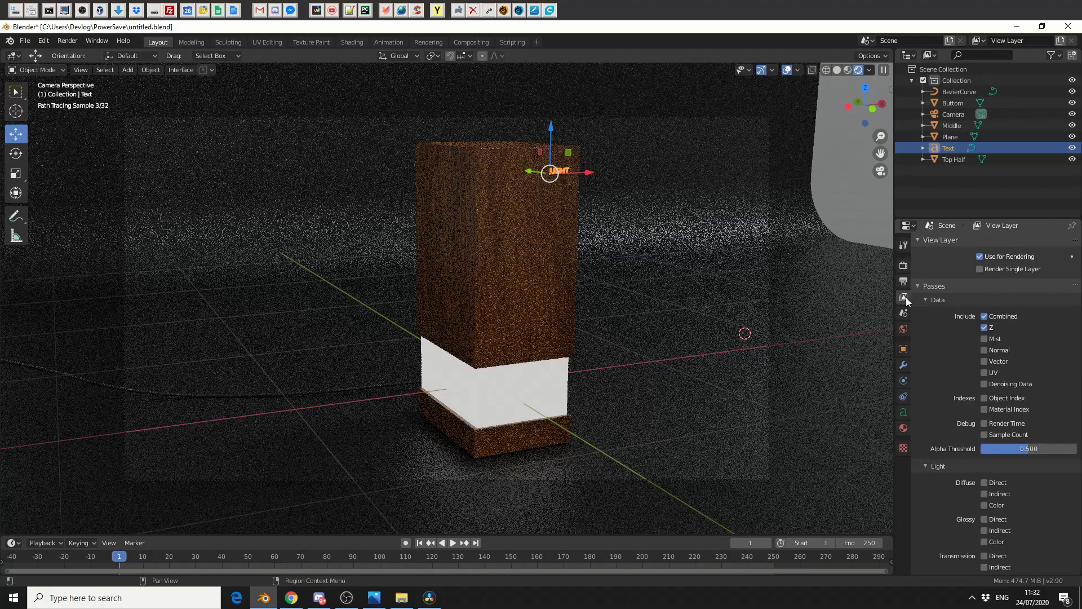
pyautogui.scroll(-6, 976, 367)
pyautogui.scroll(-3, 993, 403)
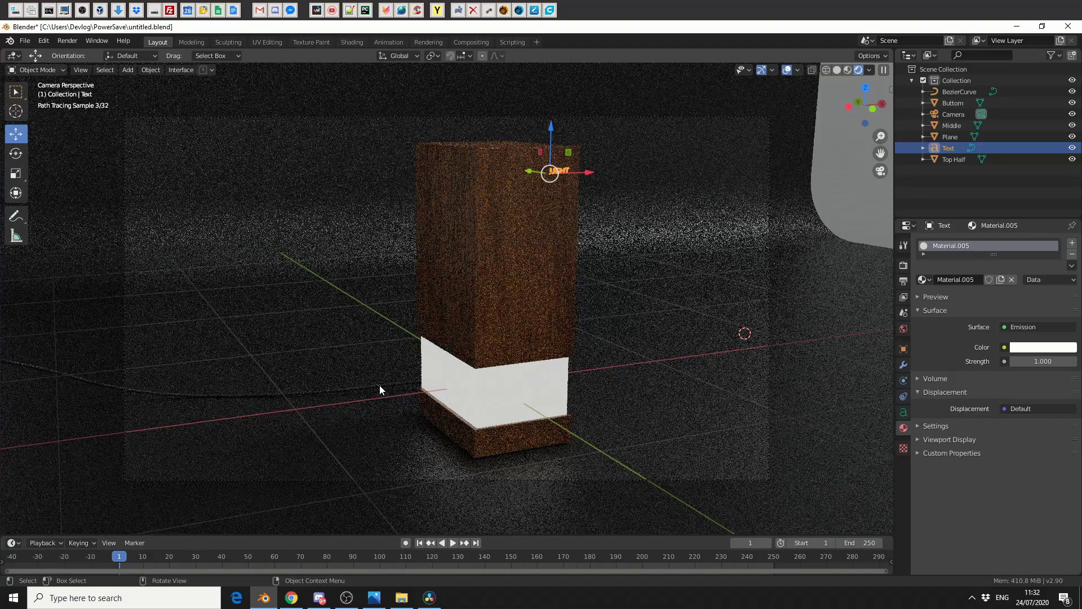
# Set the Specular of the cable's material to 0.225, then render the camera view as a still image.
pyautogui.click(380, 391)
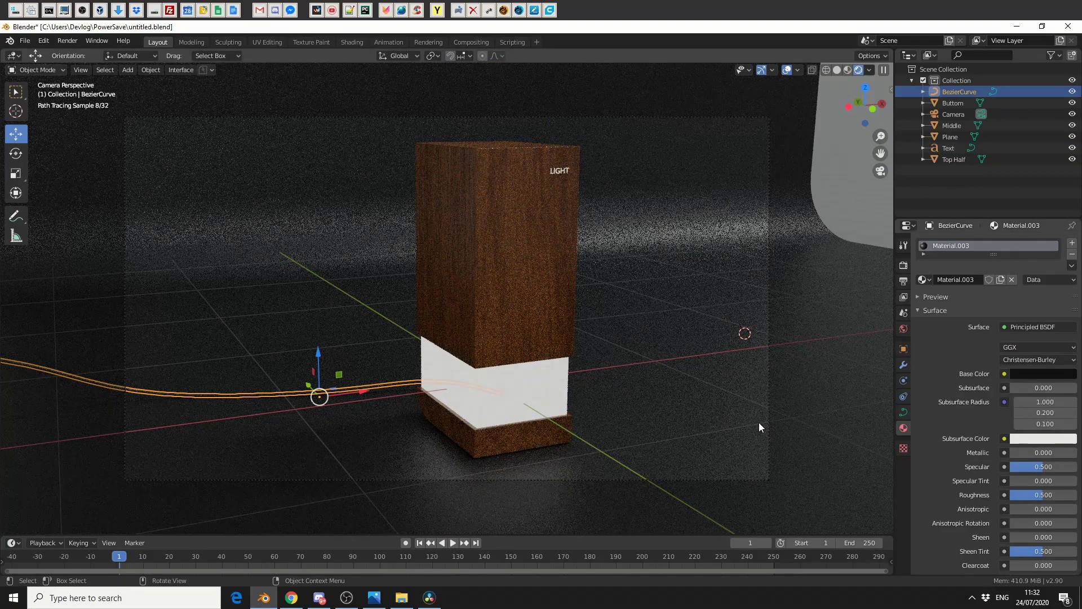
pyautogui.scroll(3, 449, 427)
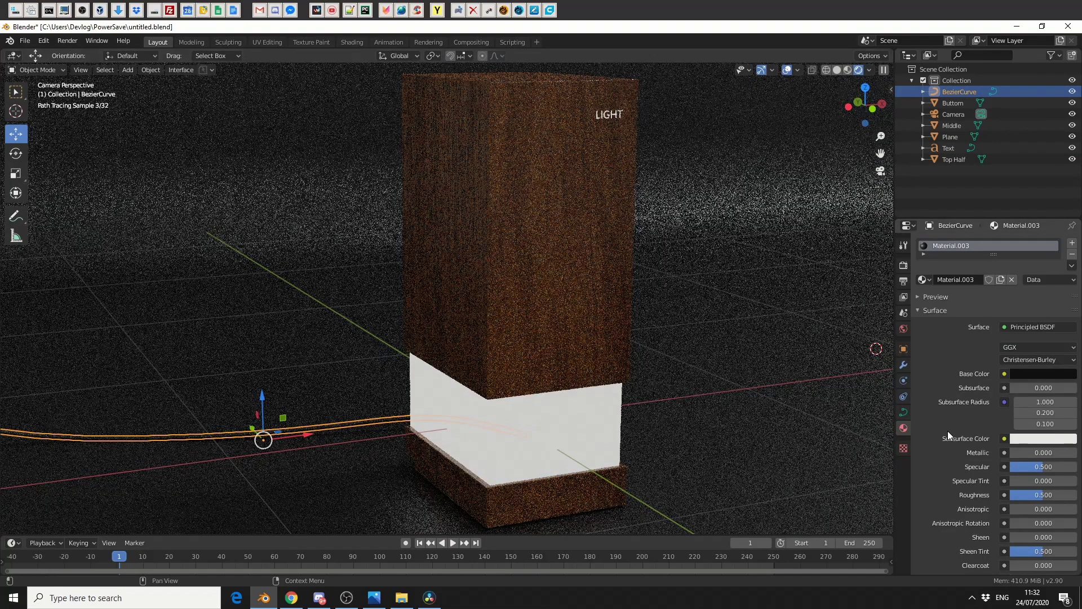
pyautogui.moveTo(1037, 467); pyautogui.dragTo(1015, 467)
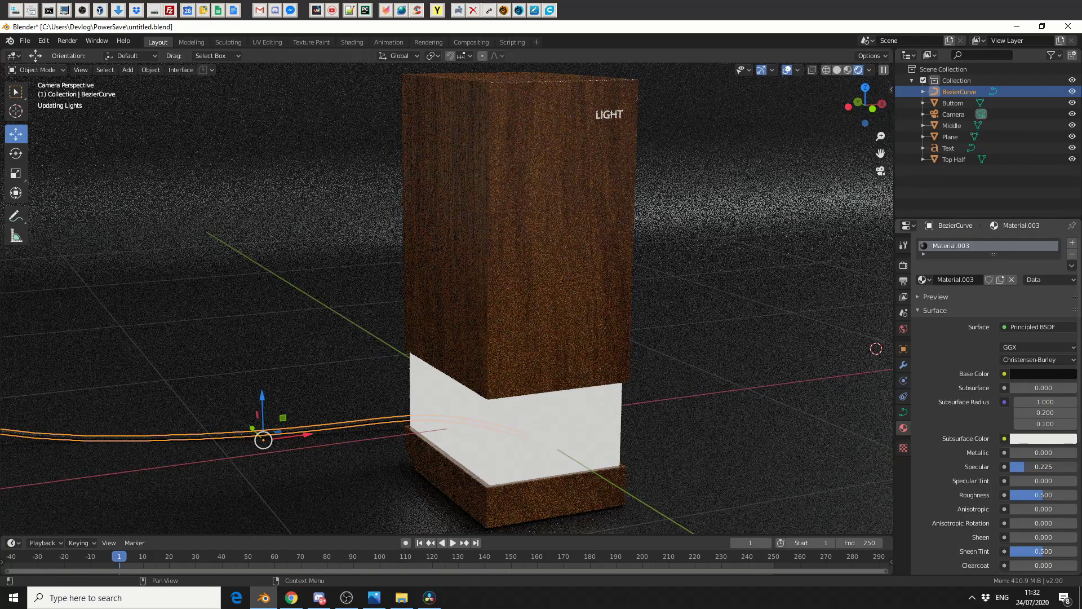
pyautogui.click(393, 458)
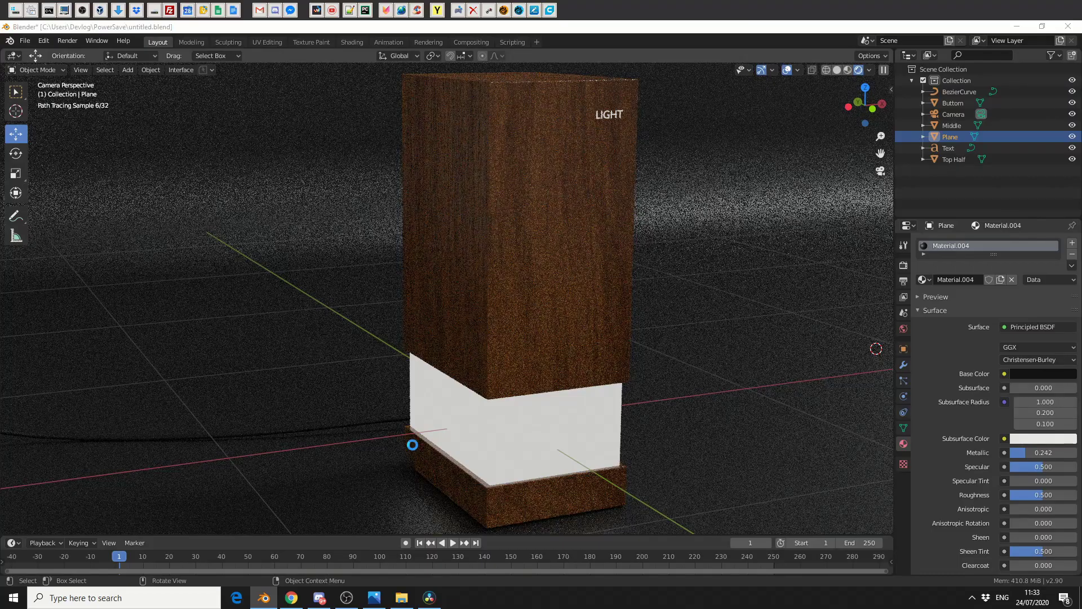
pyautogui.press('F12')
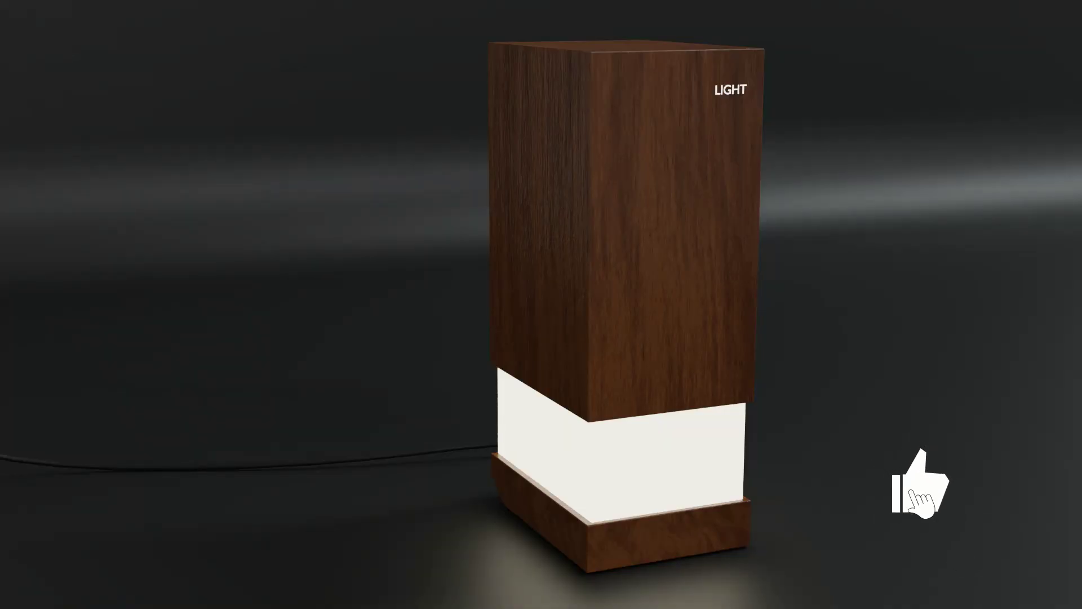